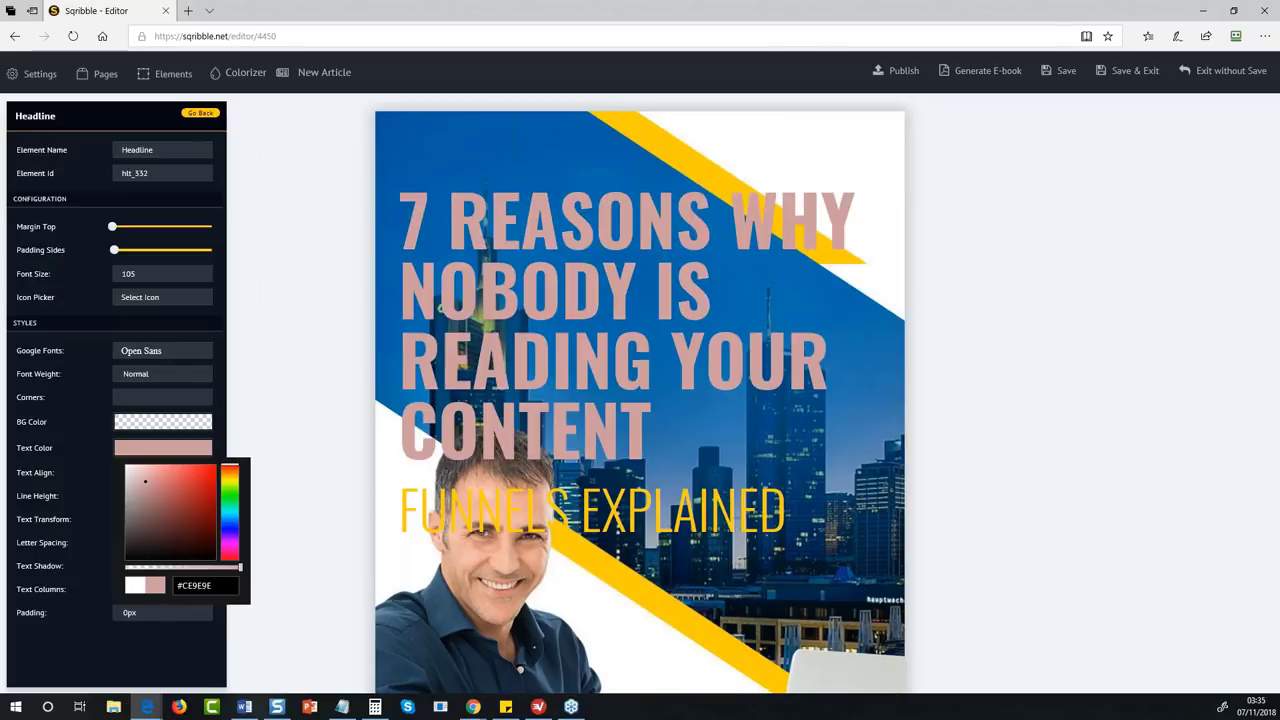
- Set the cover title's text color to black (#000000) and close the headline settings
{"action": "mouse_move", "coordinate": [210, 493]}
{"action": "left_mouse_down"}
{"action": "mouse_move", "coordinate": [131, 472]}
{"action": "mouse_move", "coordinate": [143, 523]}
{"action": "mouse_move", "coordinate": [124, 560]}
{"action": "left_mouse_up"}
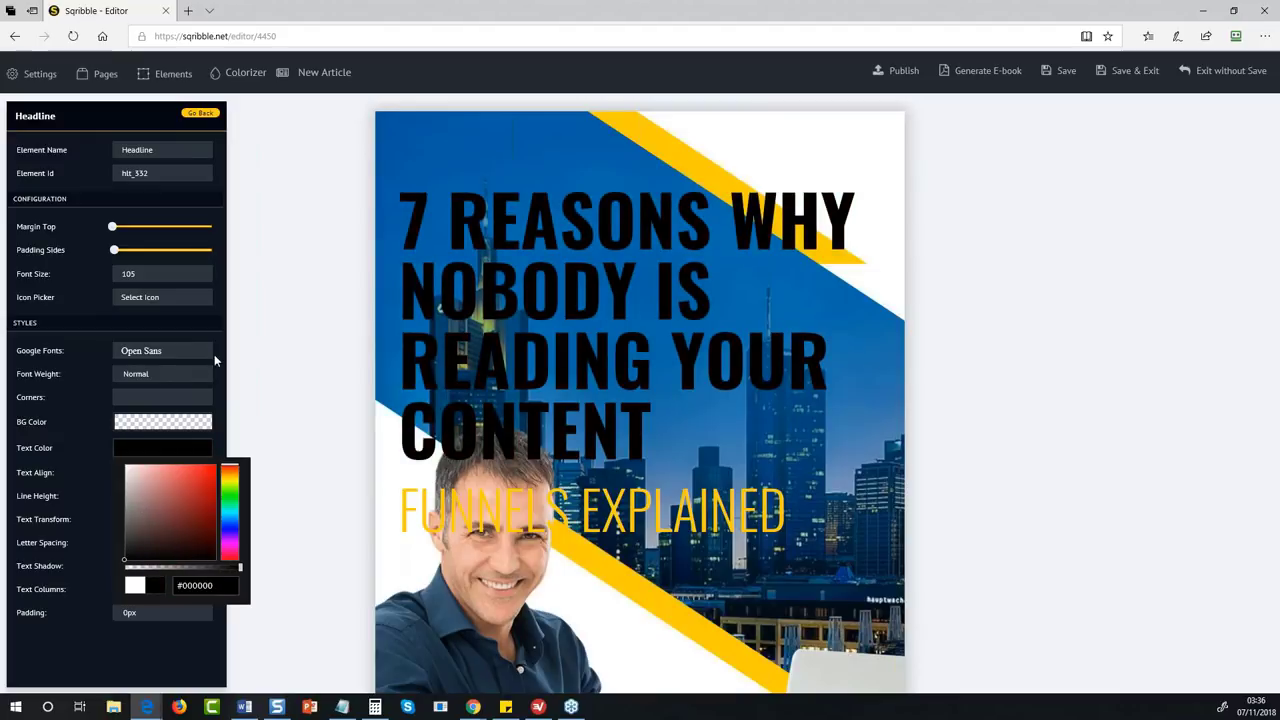
{"action": "left_click", "coordinate": [318, 367]}
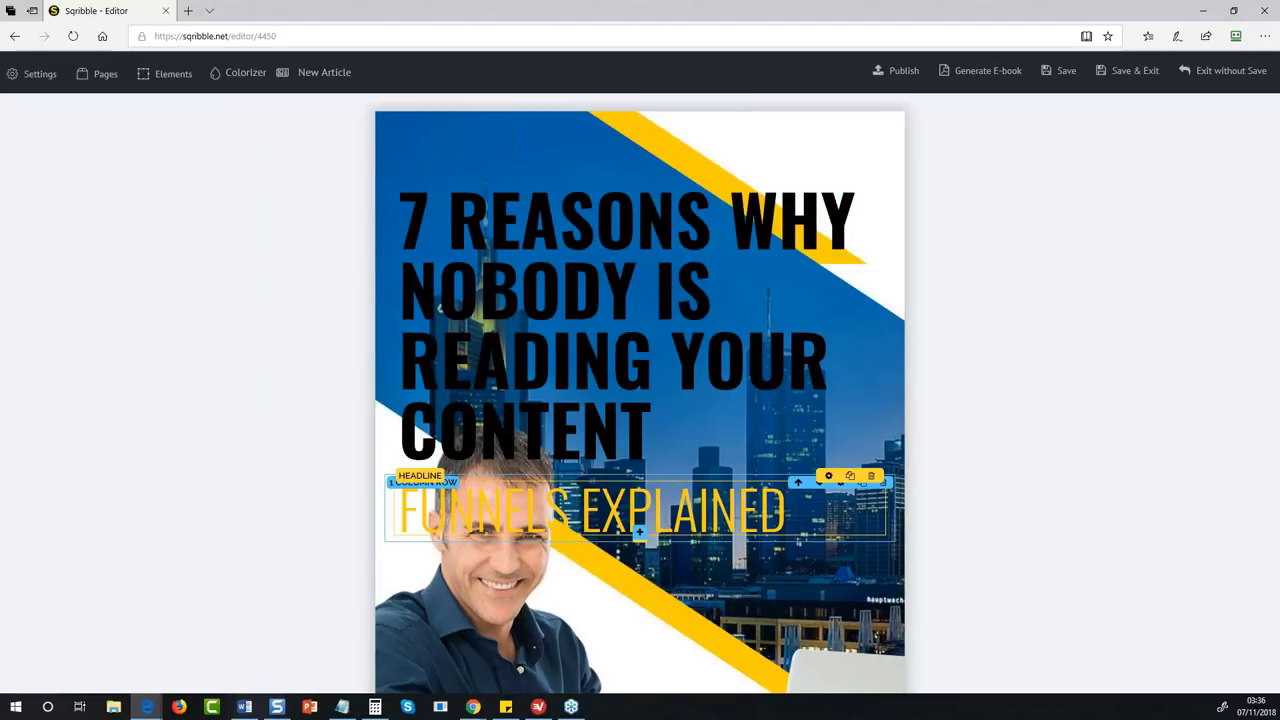
- Replace the cover subtitle "FUNNELS EXPLAINED" with the author's full name in capitals
{"action": "left_click", "coordinate": [674, 511]}
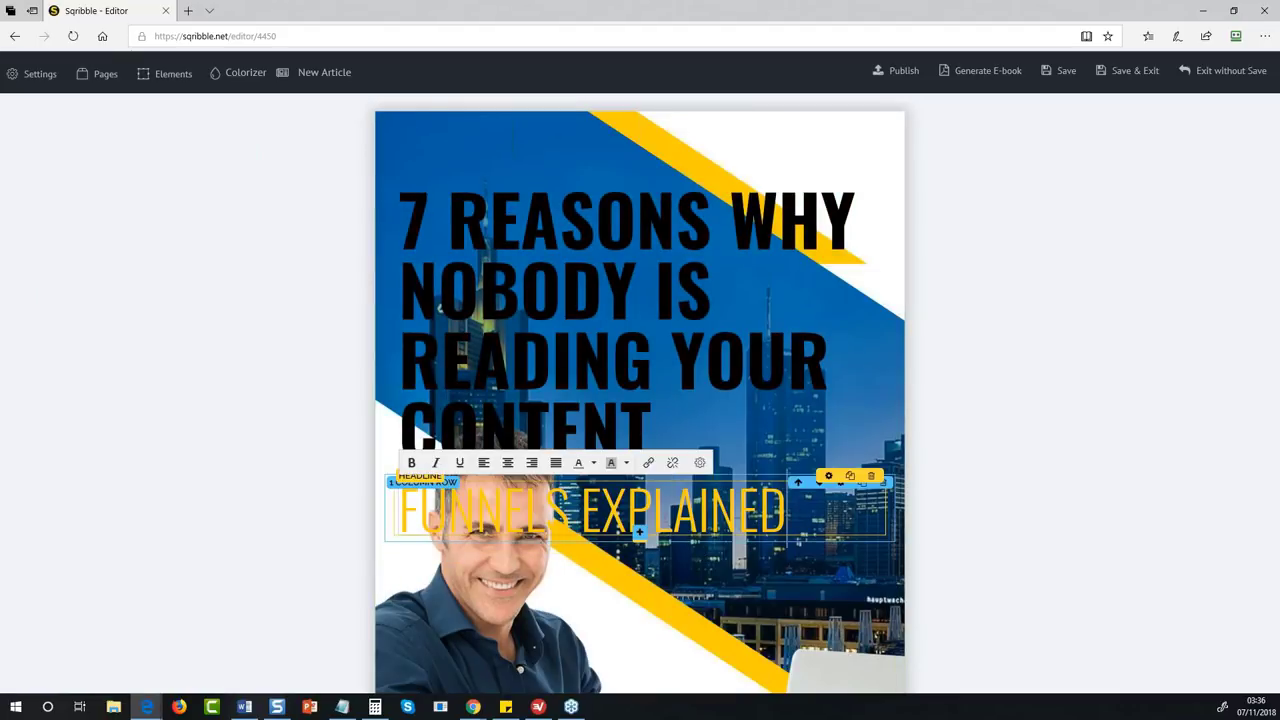
{"action": "key", "text": "ctrl+a"}
{"action": "type", "text": "CHAD NICELY"}
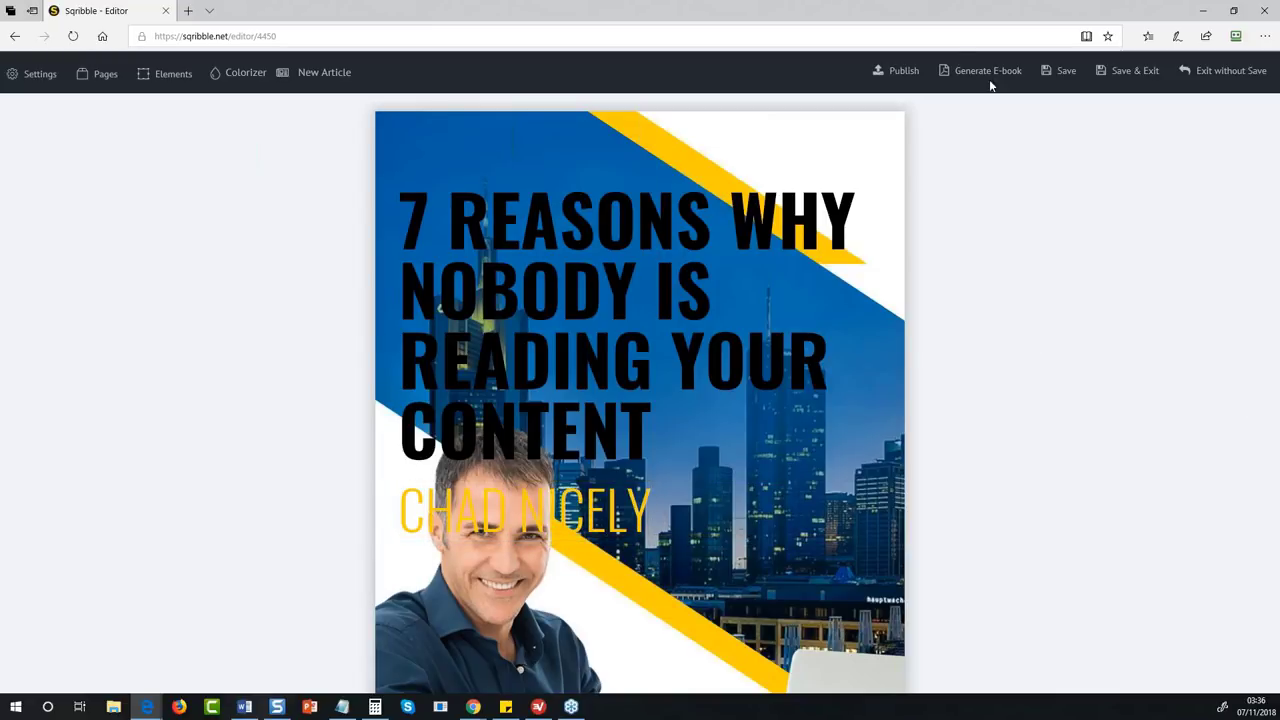
{"action": "left_click", "coordinate": [1015, 220]}
- Generate the e-book and have it open in a new browser tab
{"action": "left_click", "coordinate": [971, 76]}
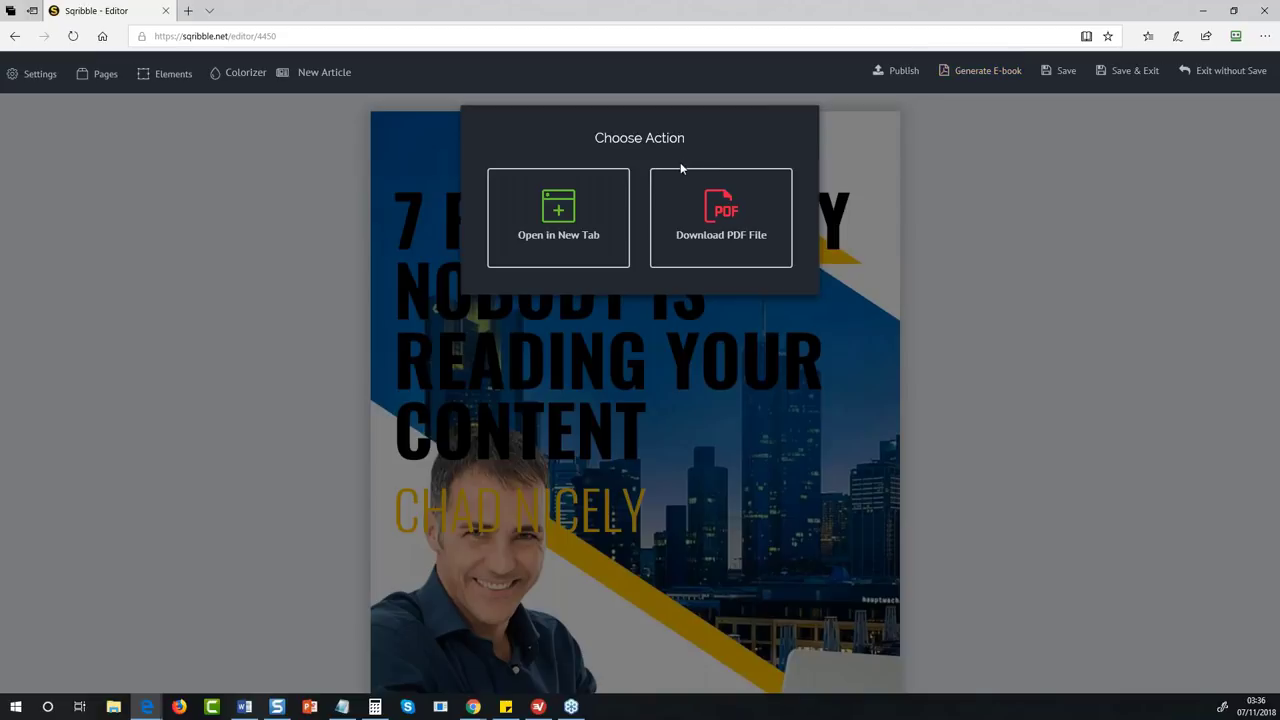
{"action": "left_click", "coordinate": [572, 214]}
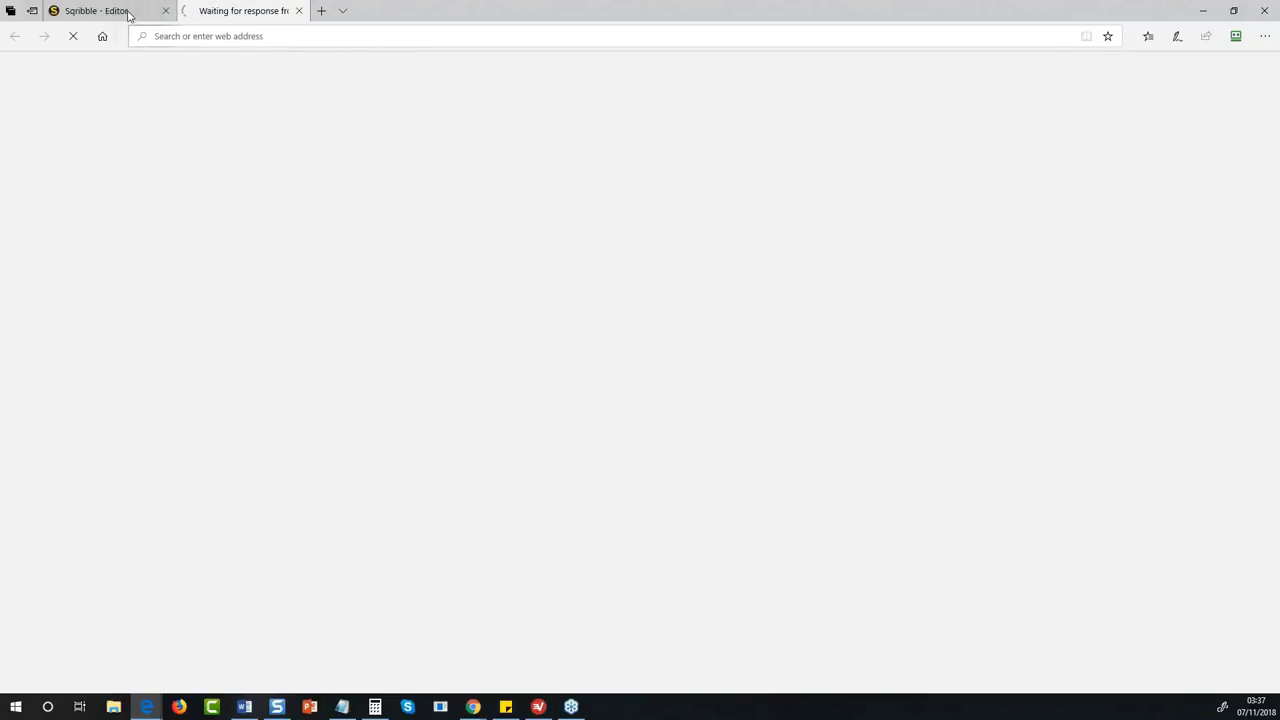
{"action": "mouse_move", "coordinate": [110, 9]}
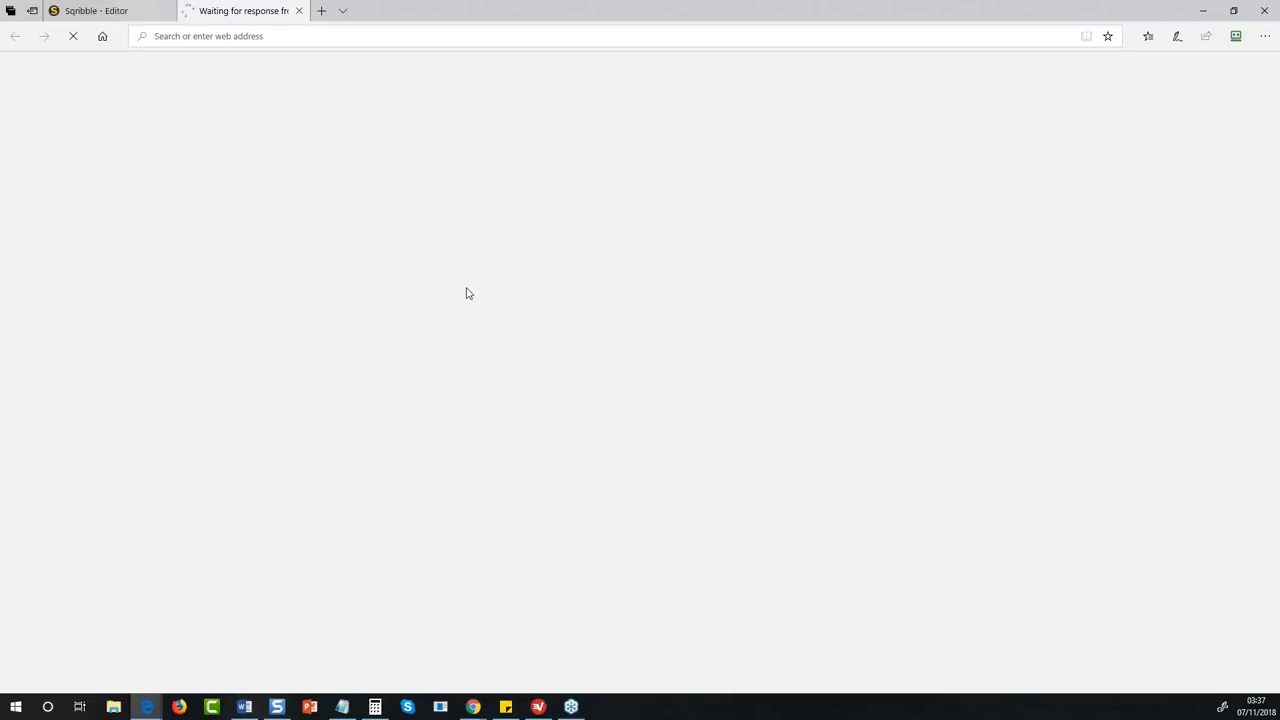
- Return to the editor and try to download the e-book as a PDF file and open it, then close the PDF reader
{"action": "left_click", "coordinate": [122, 14]}
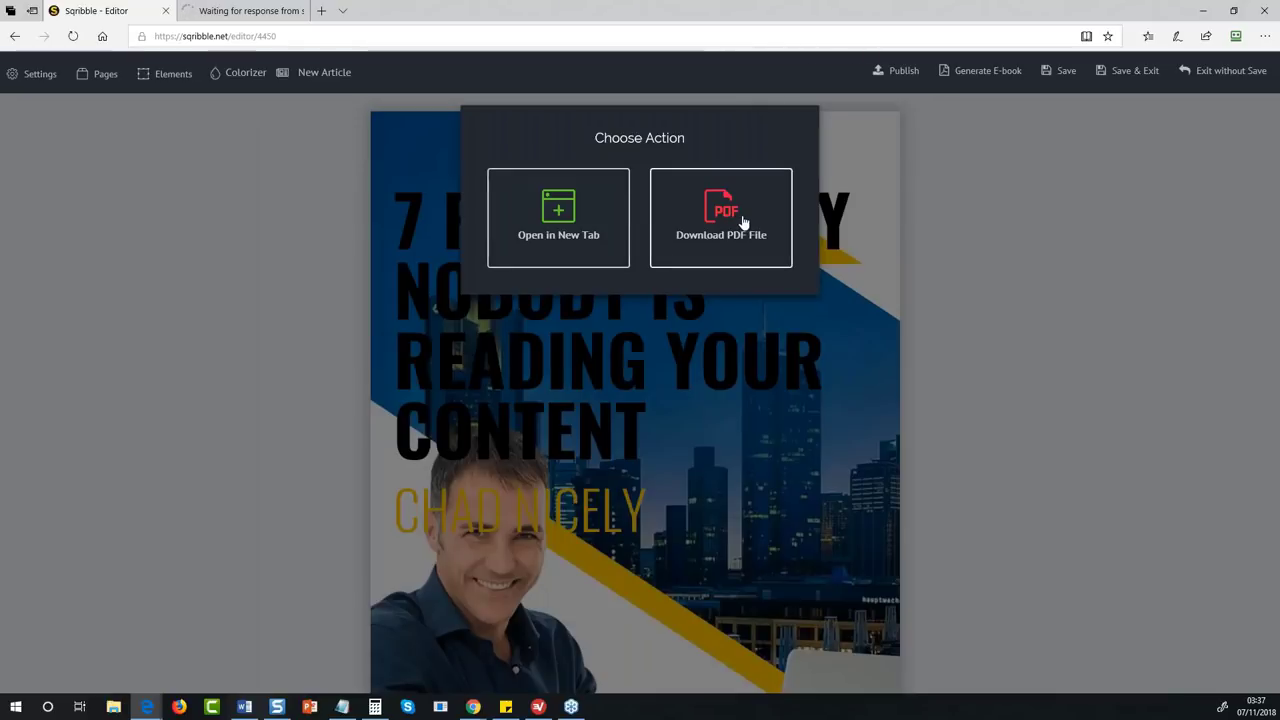
{"action": "left_click", "coordinate": [743, 222]}
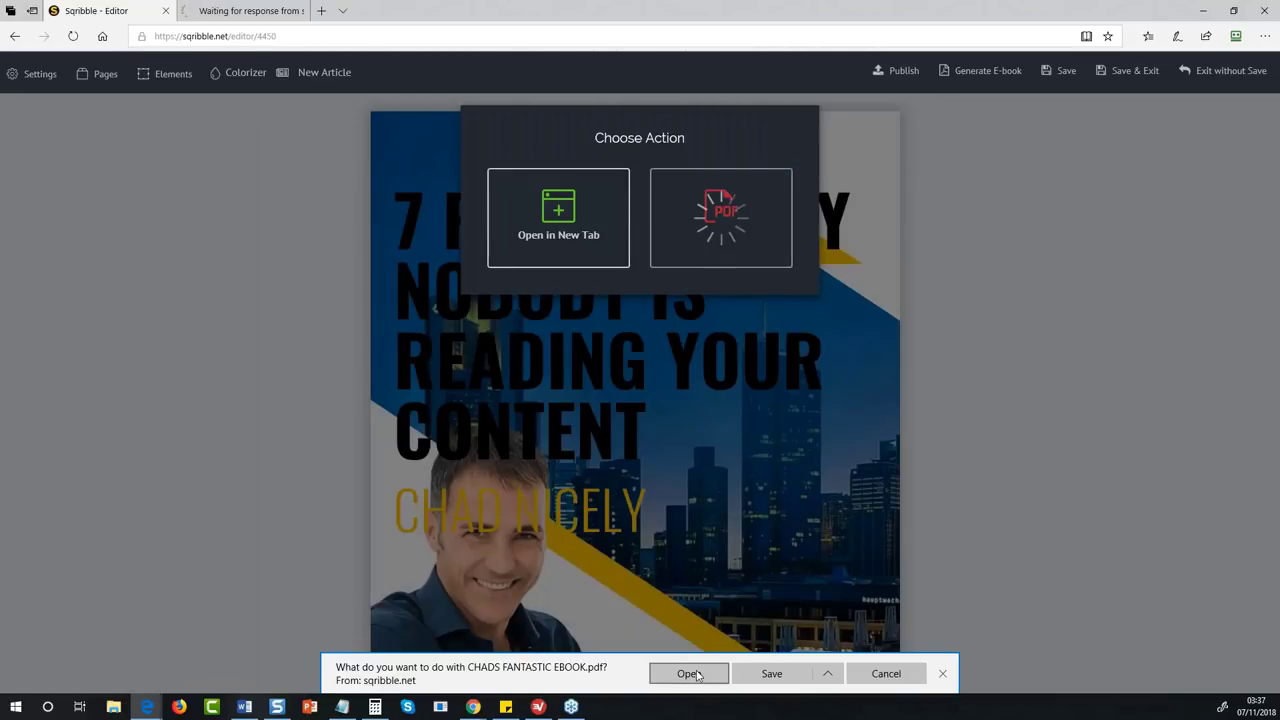
{"action": "left_click", "coordinate": [689, 673]}
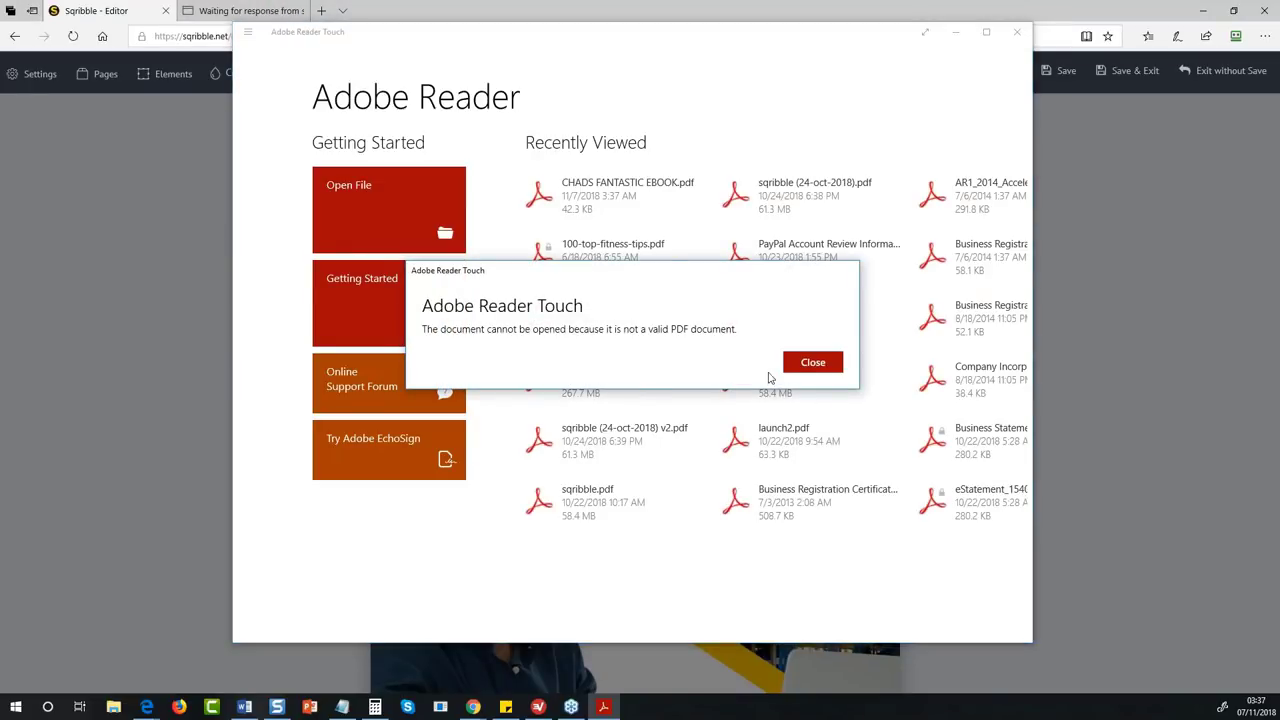
{"action": "key", "text": "Escape"}
{"action": "left_click", "coordinate": [1017, 32]}
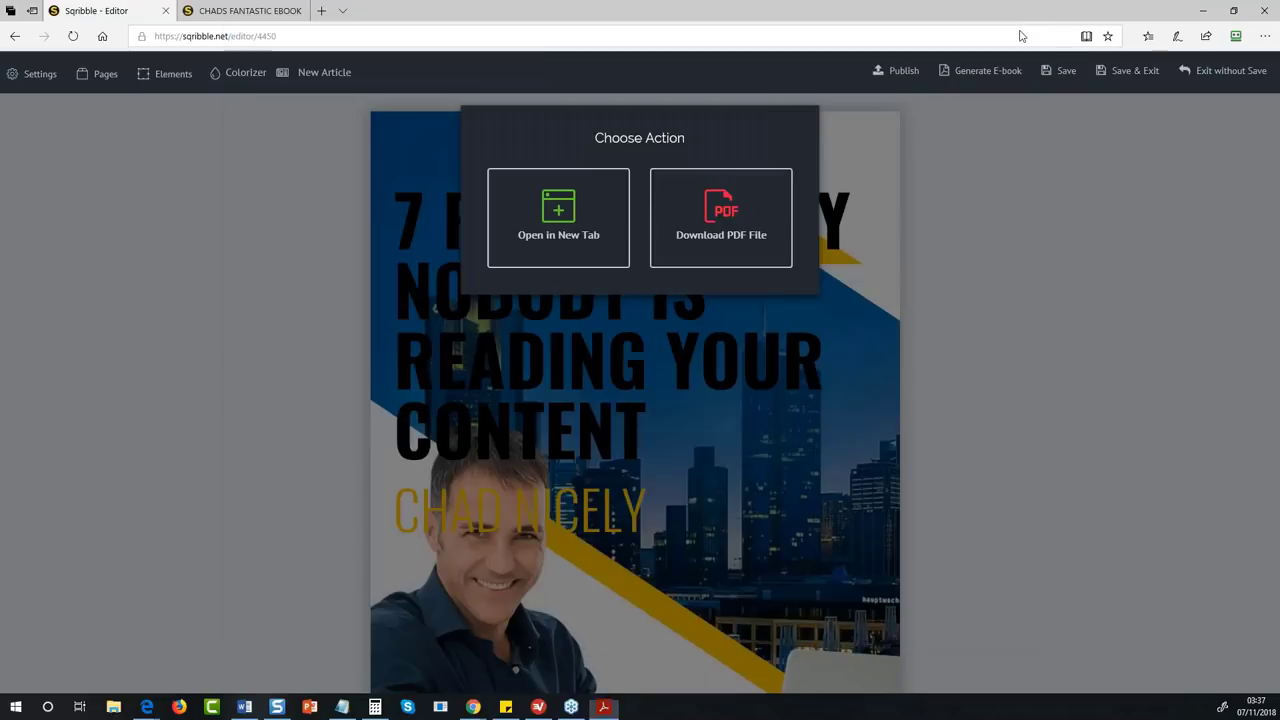
- Review the generated e-book in its browser tab, checking the cover, table of contents, and the text and images of the chapter pages
{"action": "left_click", "coordinate": [299, 12]}
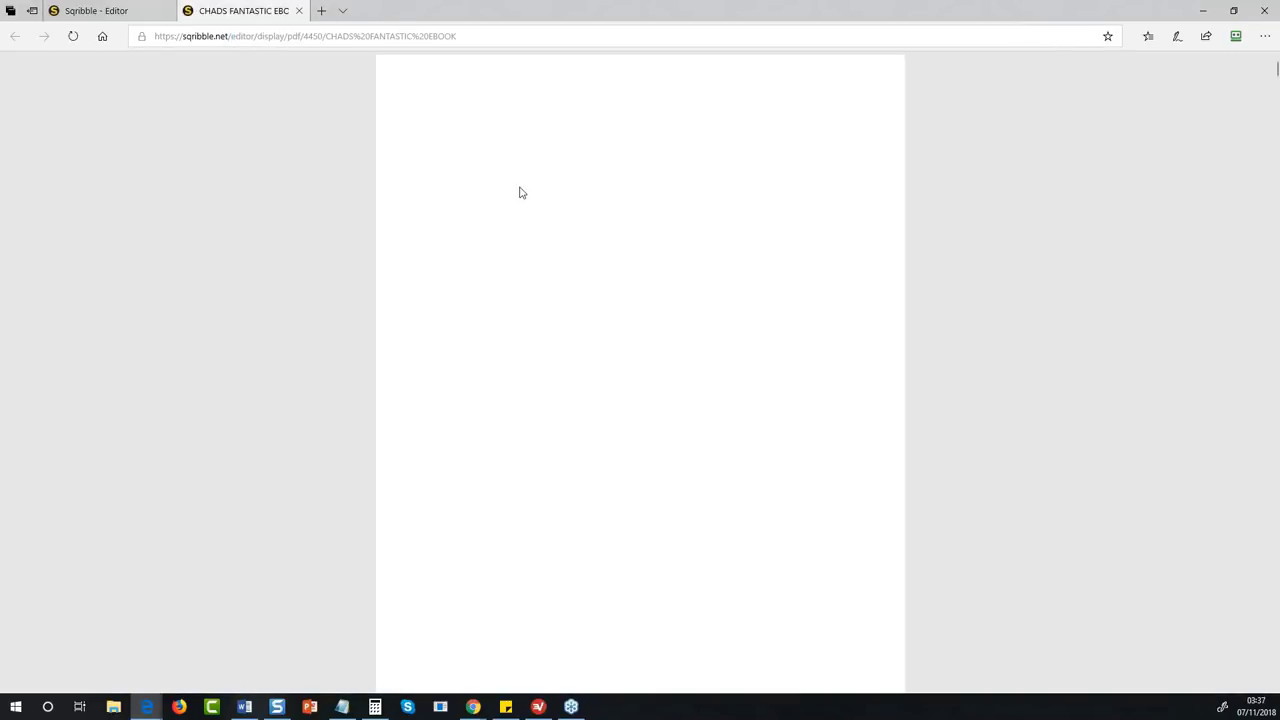
{"action": "scroll", "coordinate": [682, 355], "scroll_direction": "down", "scroll_amount": 4}
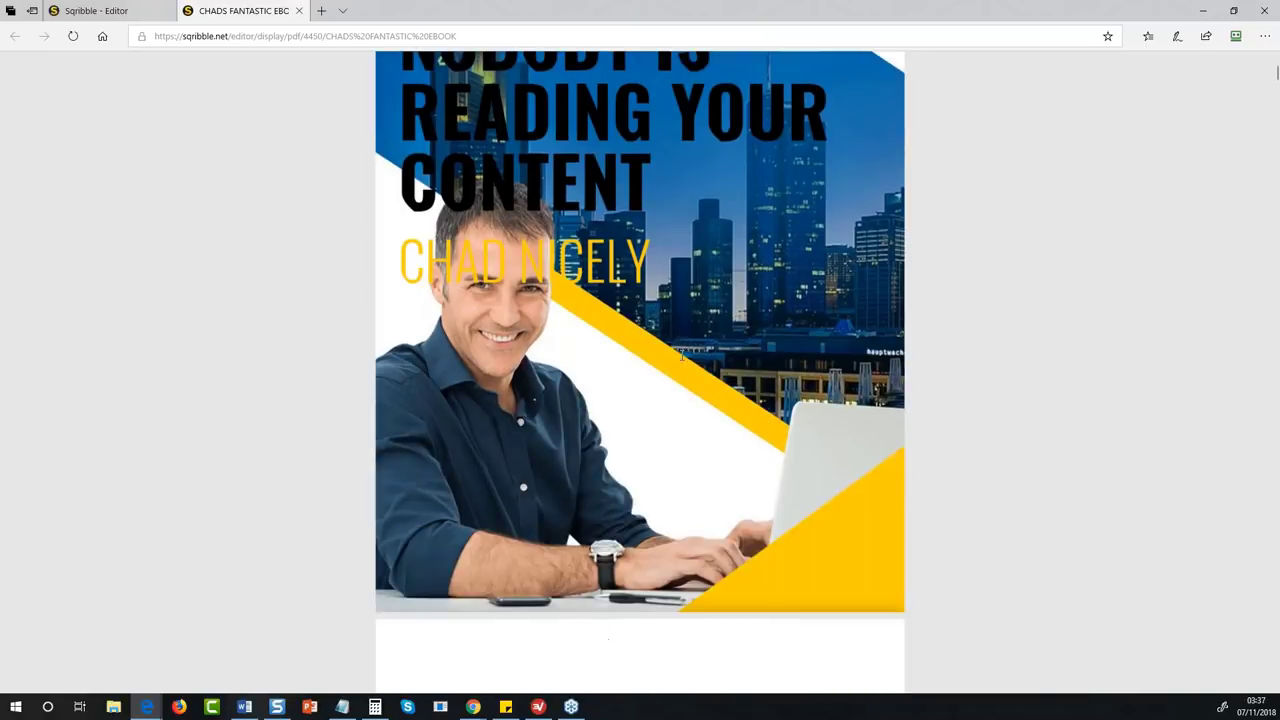
{"action": "scroll", "coordinate": [682, 355], "scroll_direction": "down", "scroll_amount": 6}
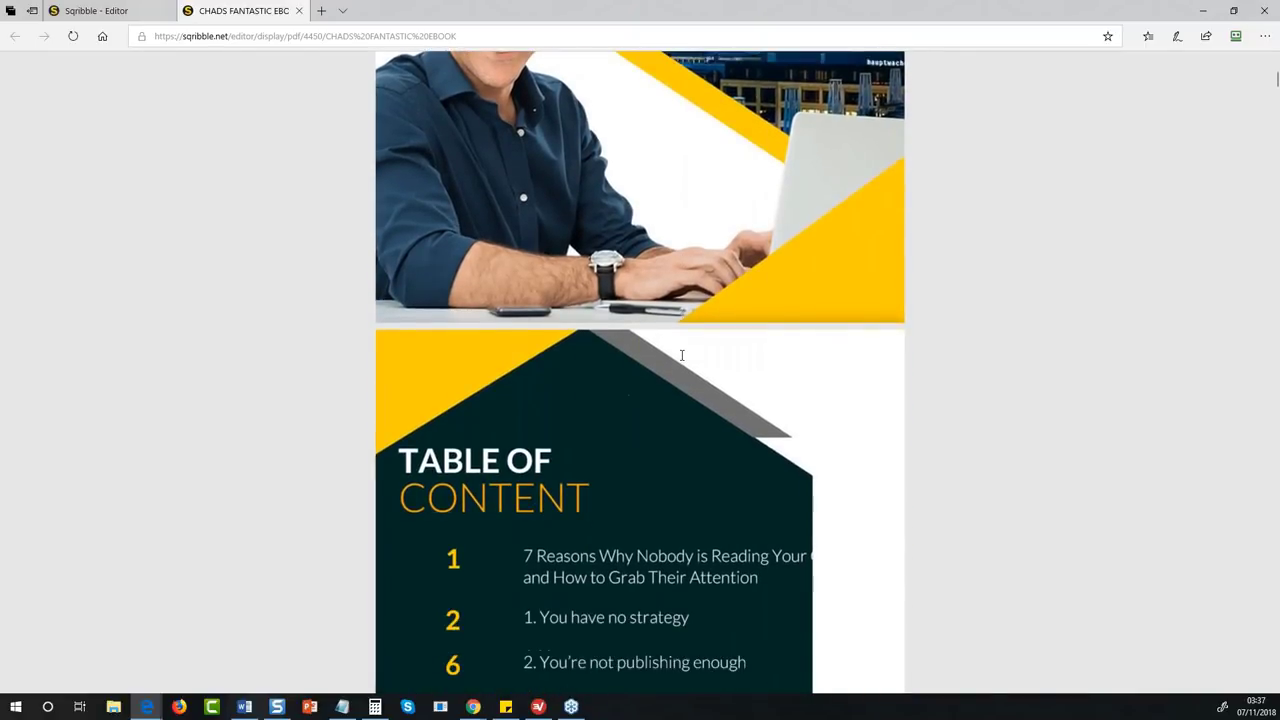
{"action": "scroll", "coordinate": [640, 370], "scroll_direction": "down", "scroll_amount": 10}
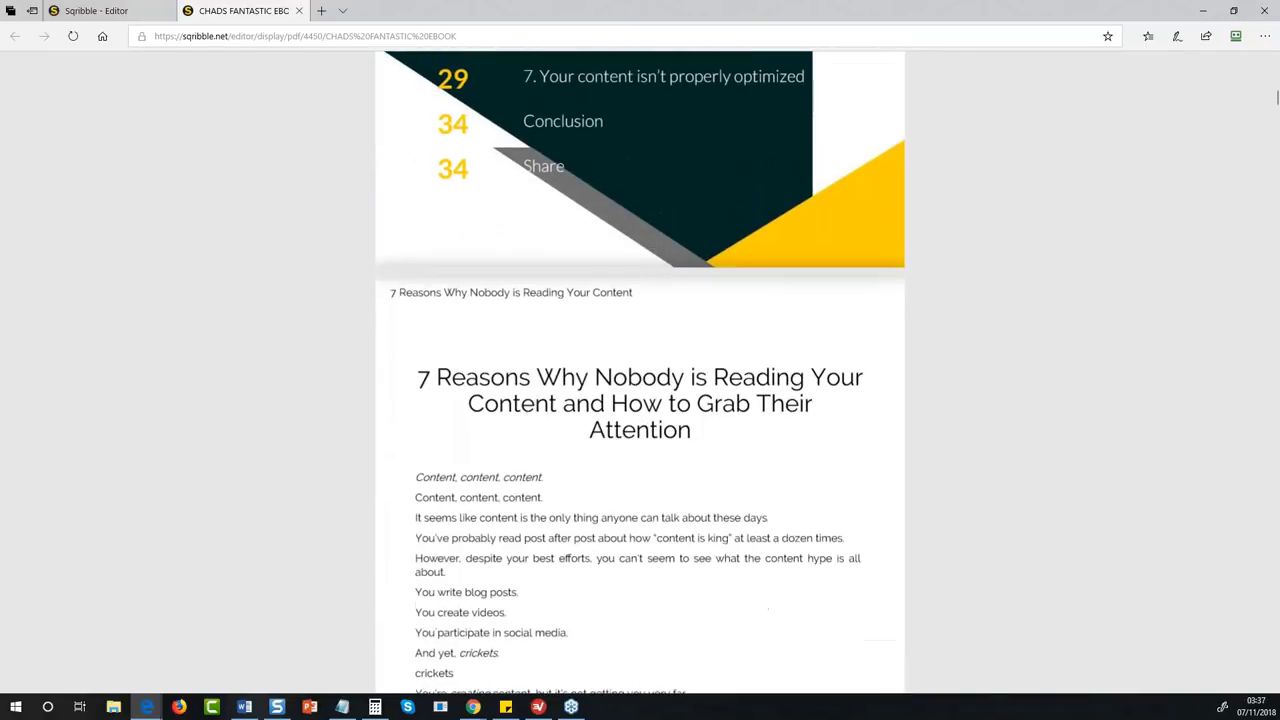
{"action": "scroll", "coordinate": [640, 370], "scroll_direction": "down", "scroll_amount": 15}
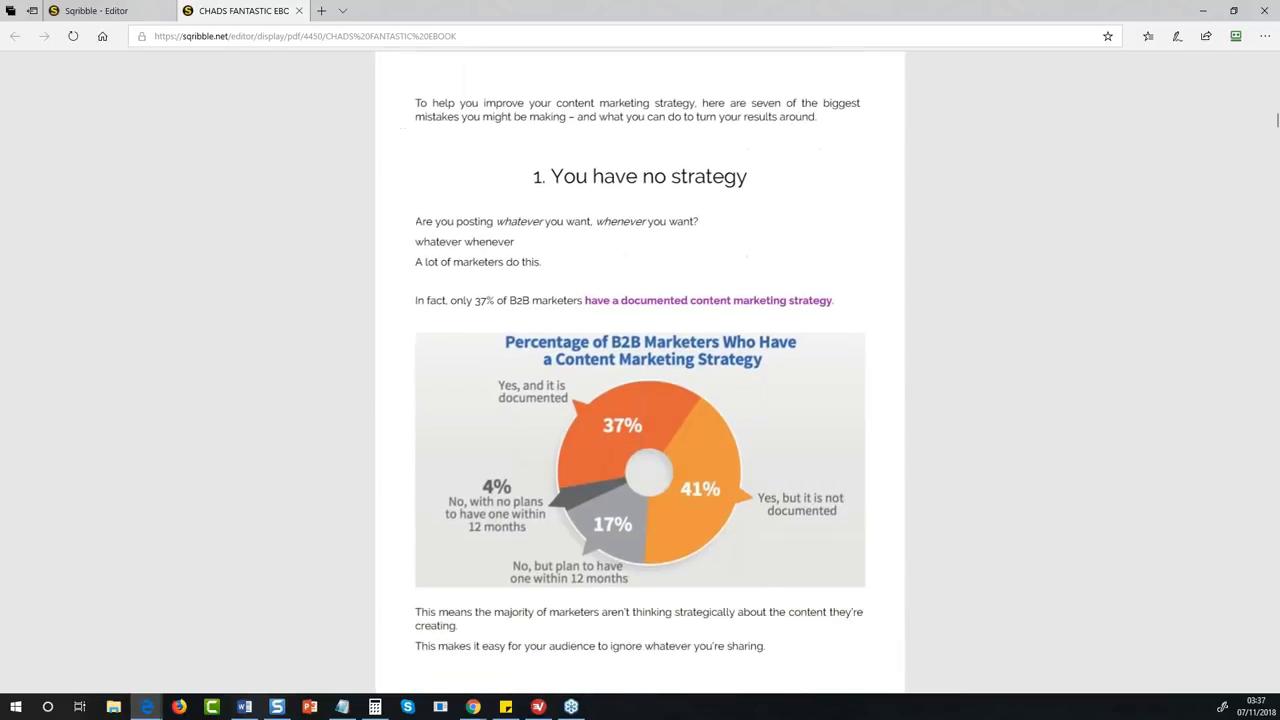
{"action": "scroll", "coordinate": [640, 370], "scroll_direction": "down", "scroll_amount": 15}
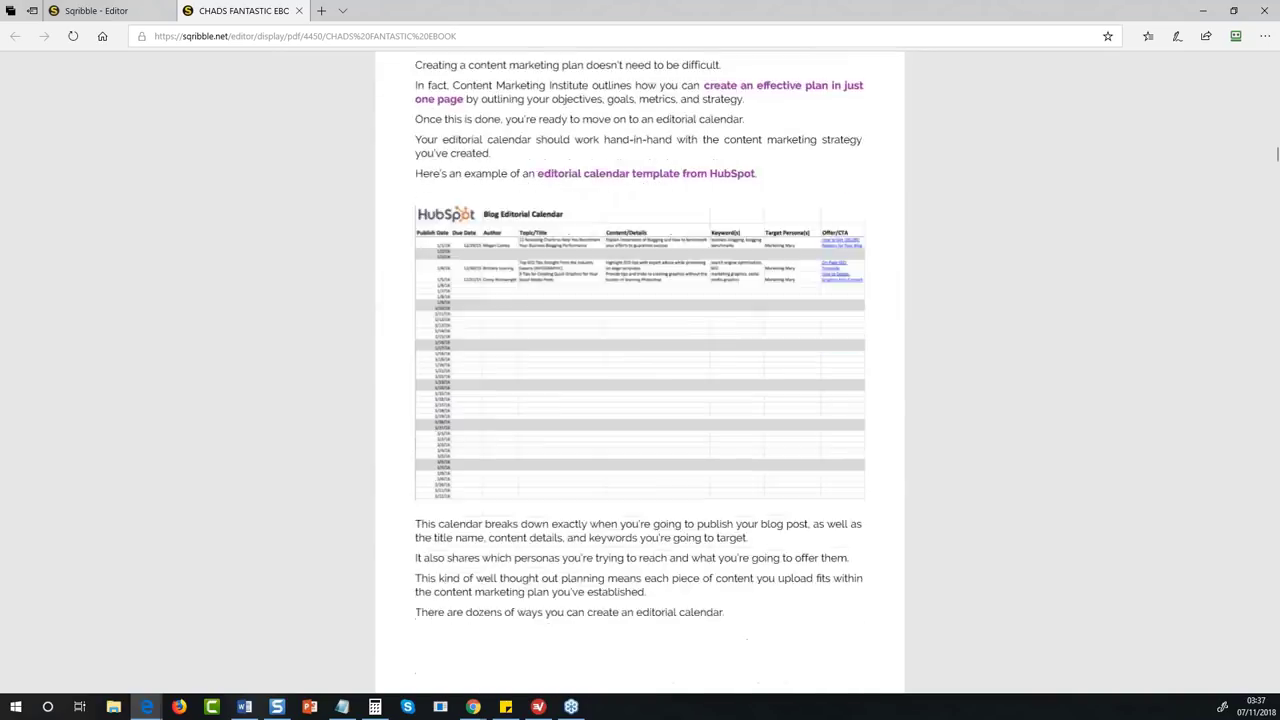
{"action": "scroll", "coordinate": [640, 370], "scroll_direction": "down", "scroll_amount": 15}
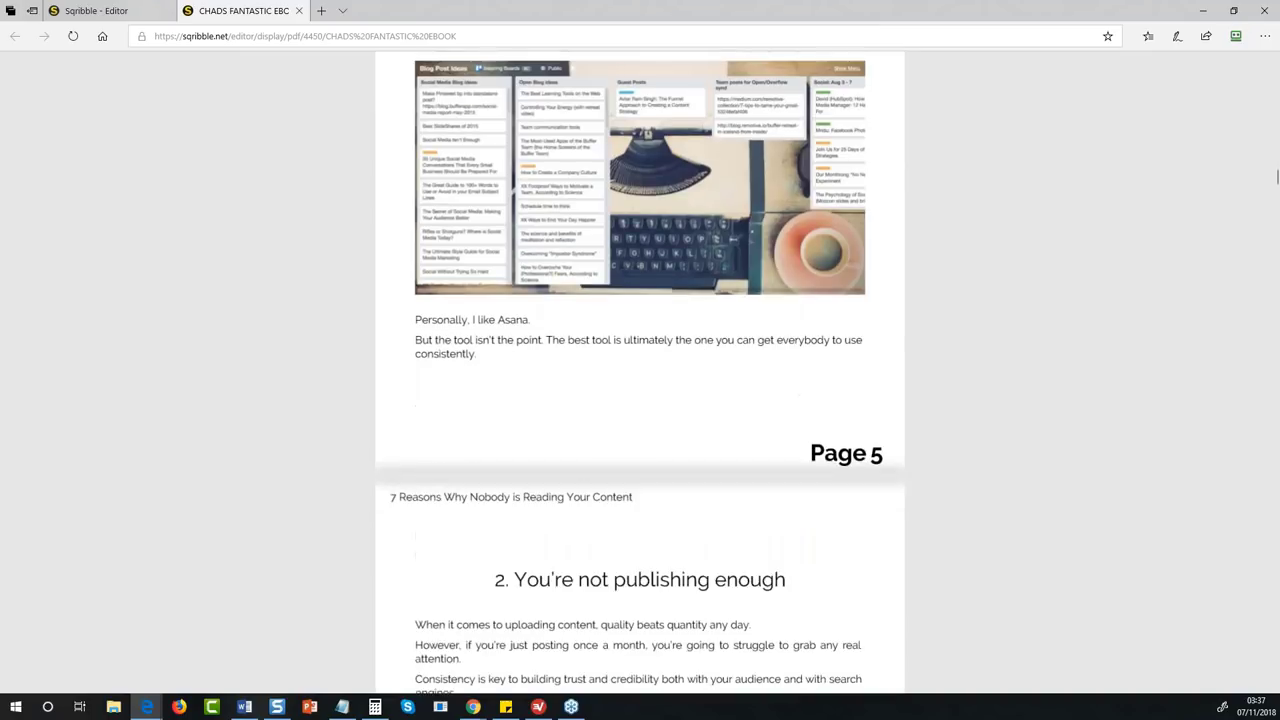
{"action": "scroll", "coordinate": [640, 370], "scroll_direction": "down", "scroll_amount": 15}
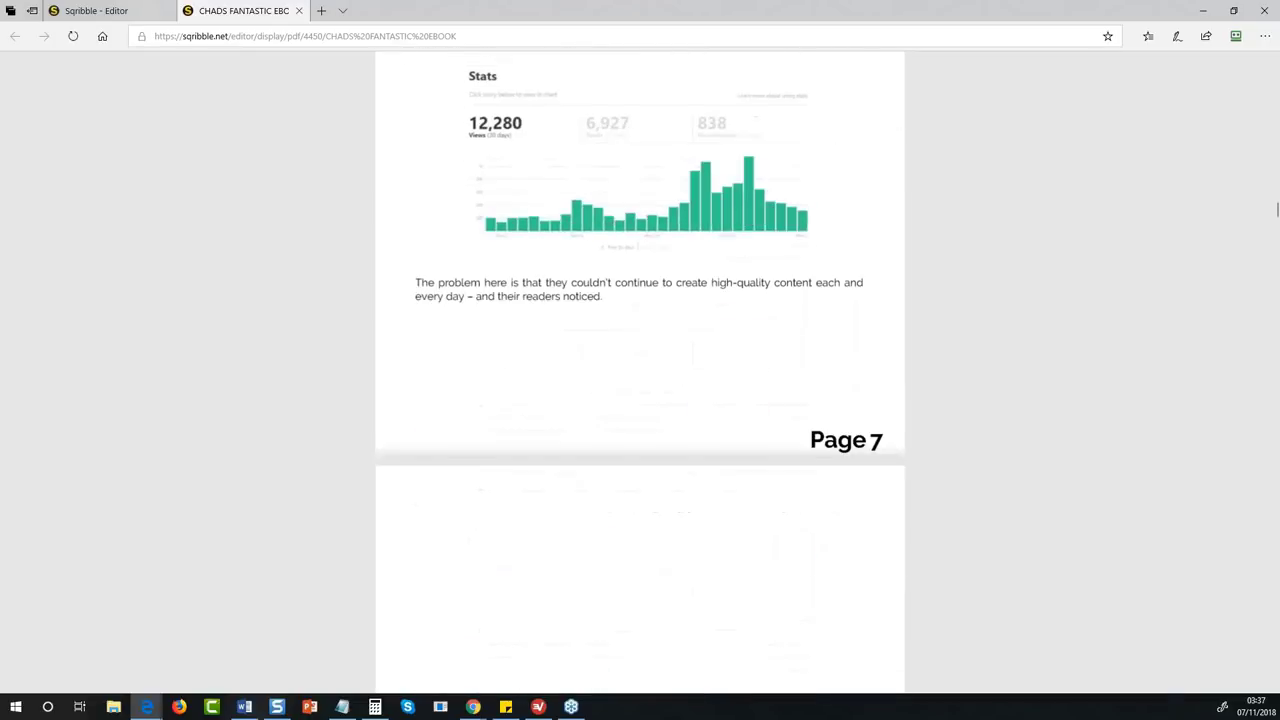
{"action": "scroll", "coordinate": [640, 370], "scroll_direction": "down", "scroll_amount": 15}
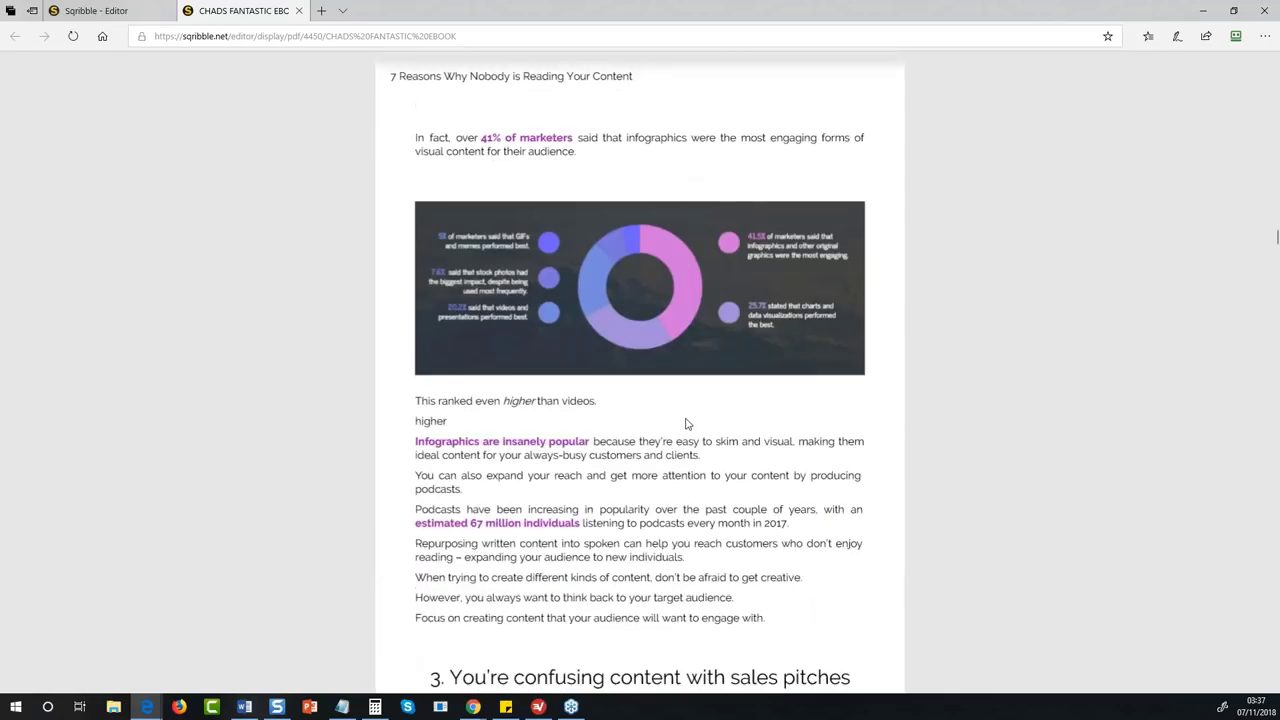
{"action": "scroll", "coordinate": [640, 370], "scroll_direction": "down", "scroll_amount": 15}
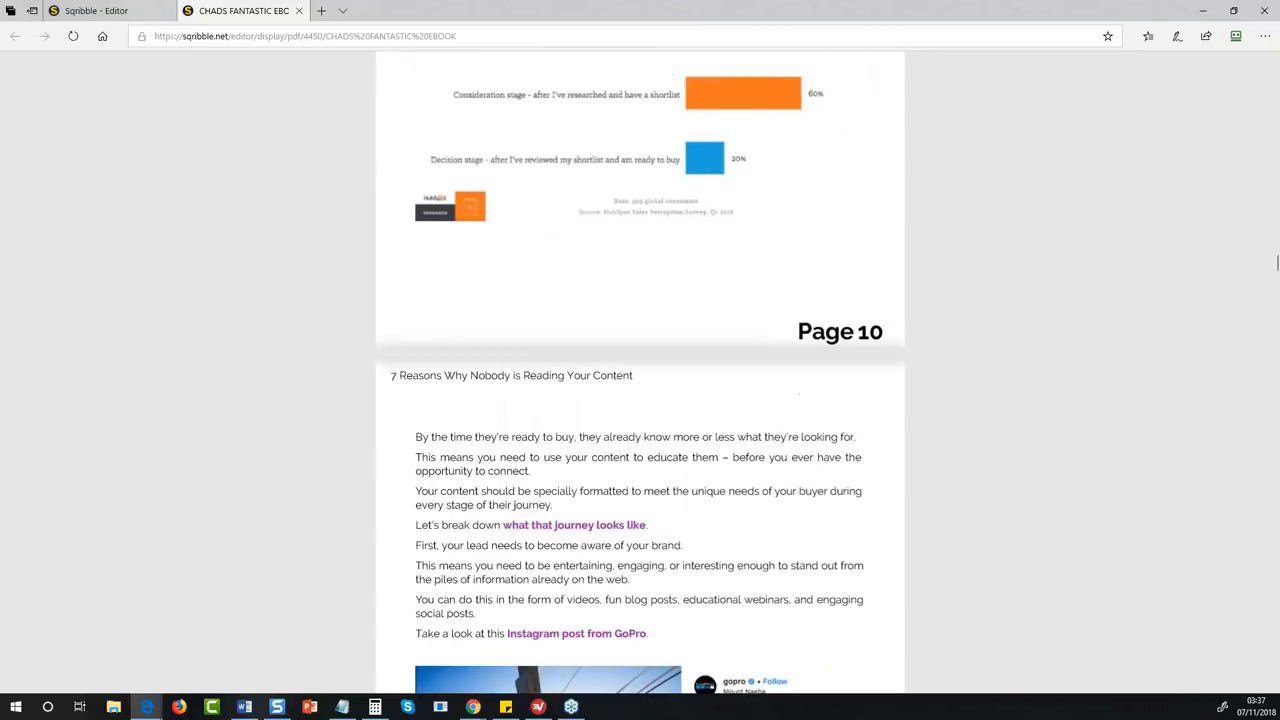
{"action": "scroll", "coordinate": [640, 370], "scroll_direction": "down", "scroll_amount": 15}
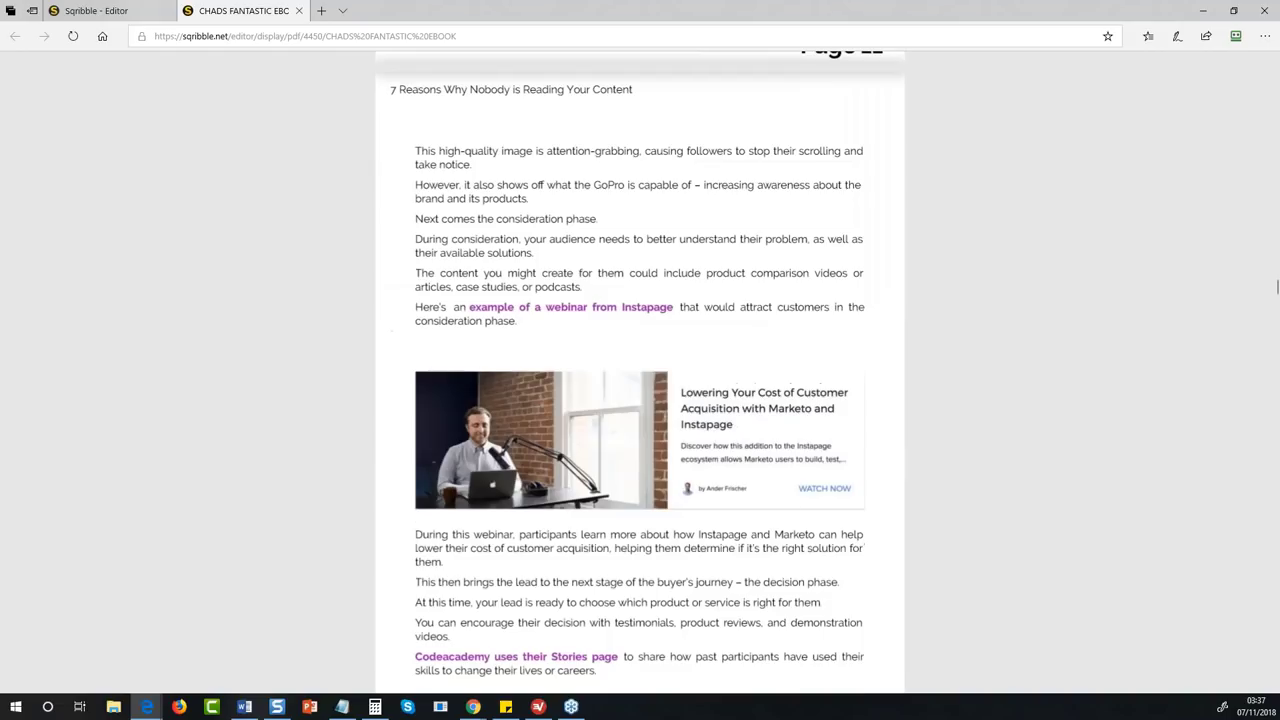
{"action": "scroll", "coordinate": [640, 370], "scroll_direction": "down", "scroll_amount": 15}
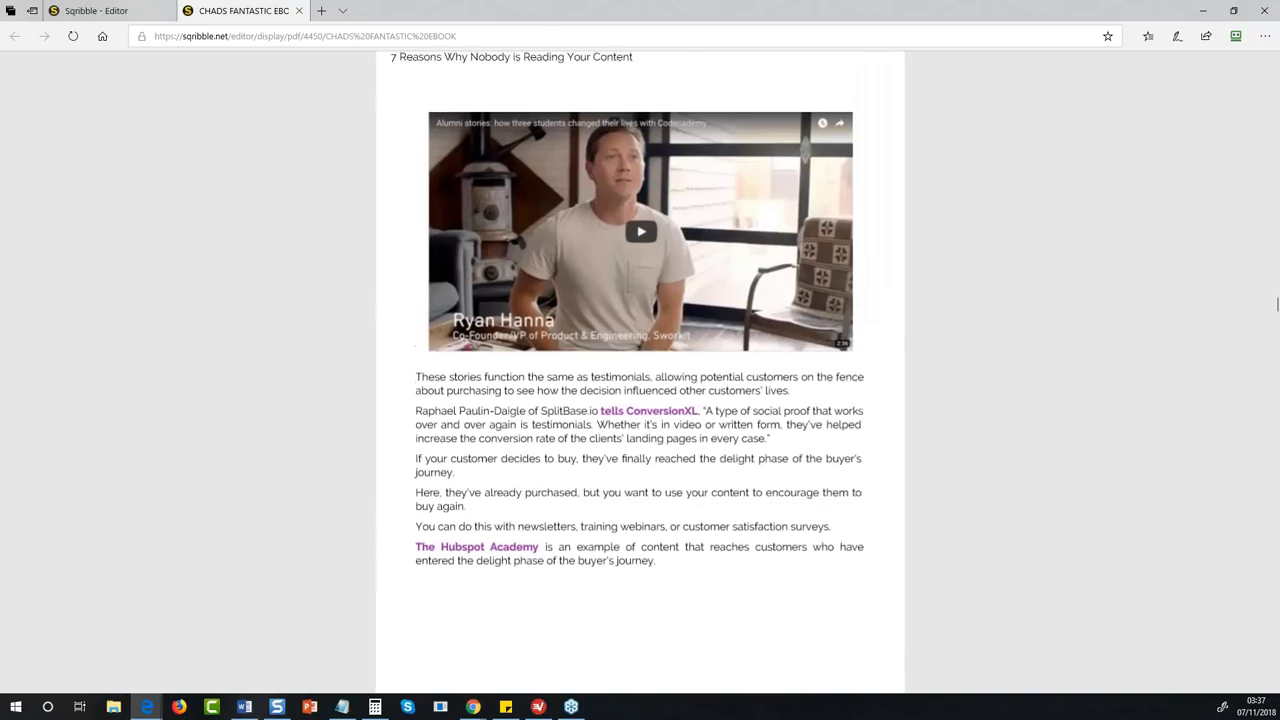
{"action": "scroll", "coordinate": [640, 370], "scroll_direction": "down", "scroll_amount": 15}
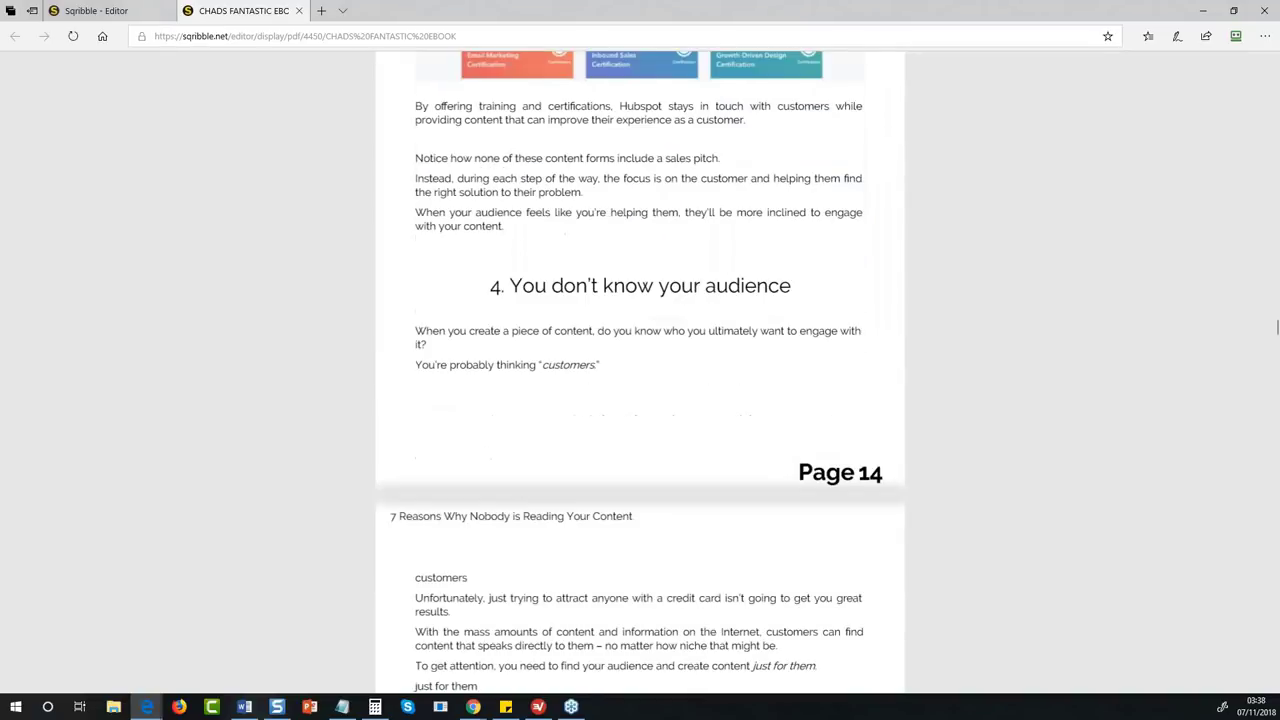
{"action": "scroll", "coordinate": [640, 370], "scroll_direction": "down", "scroll_amount": 15}
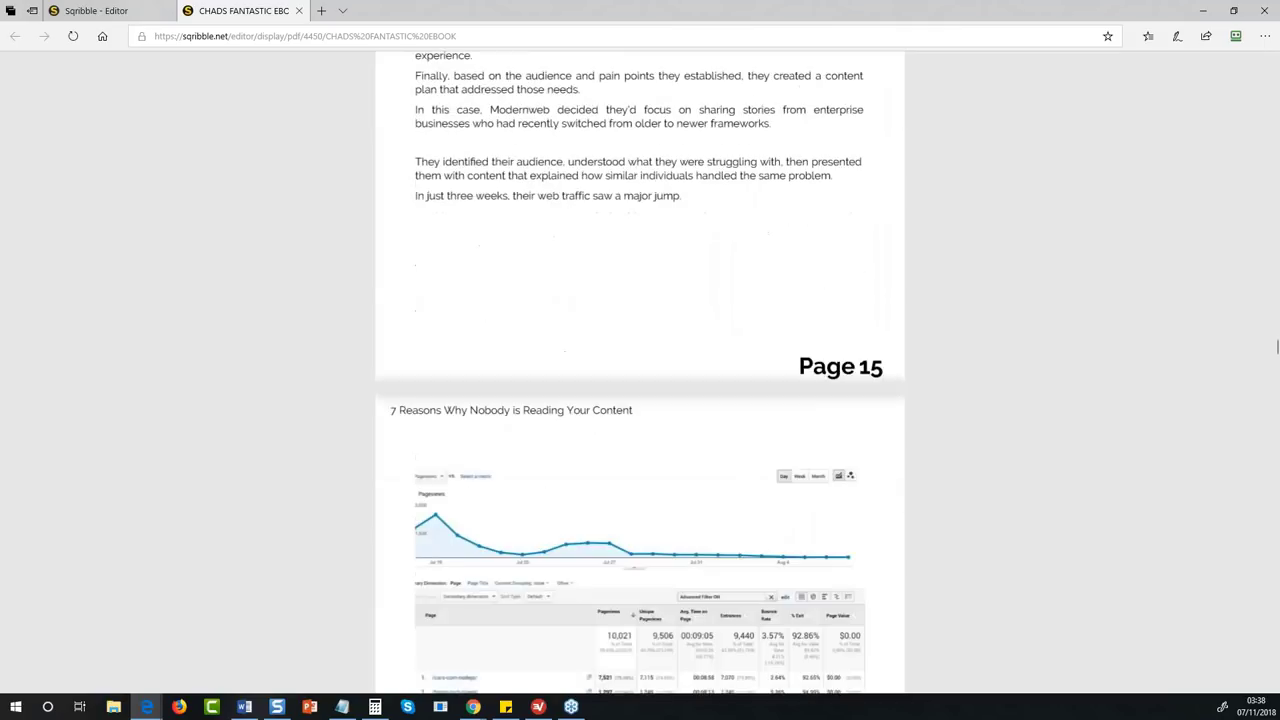
{"action": "scroll", "coordinate": [640, 370], "scroll_direction": "down", "scroll_amount": 1}
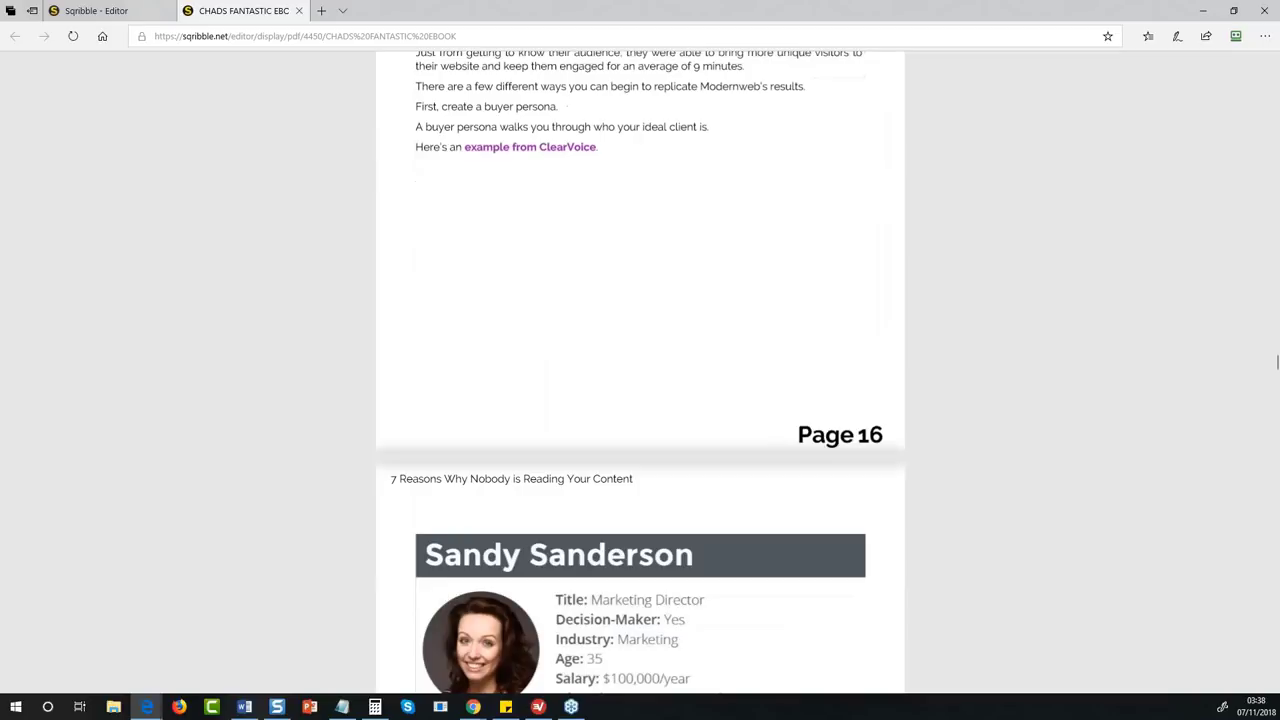
{"action": "scroll", "coordinate": [640, 370], "scroll_direction": "down", "scroll_amount": 2}
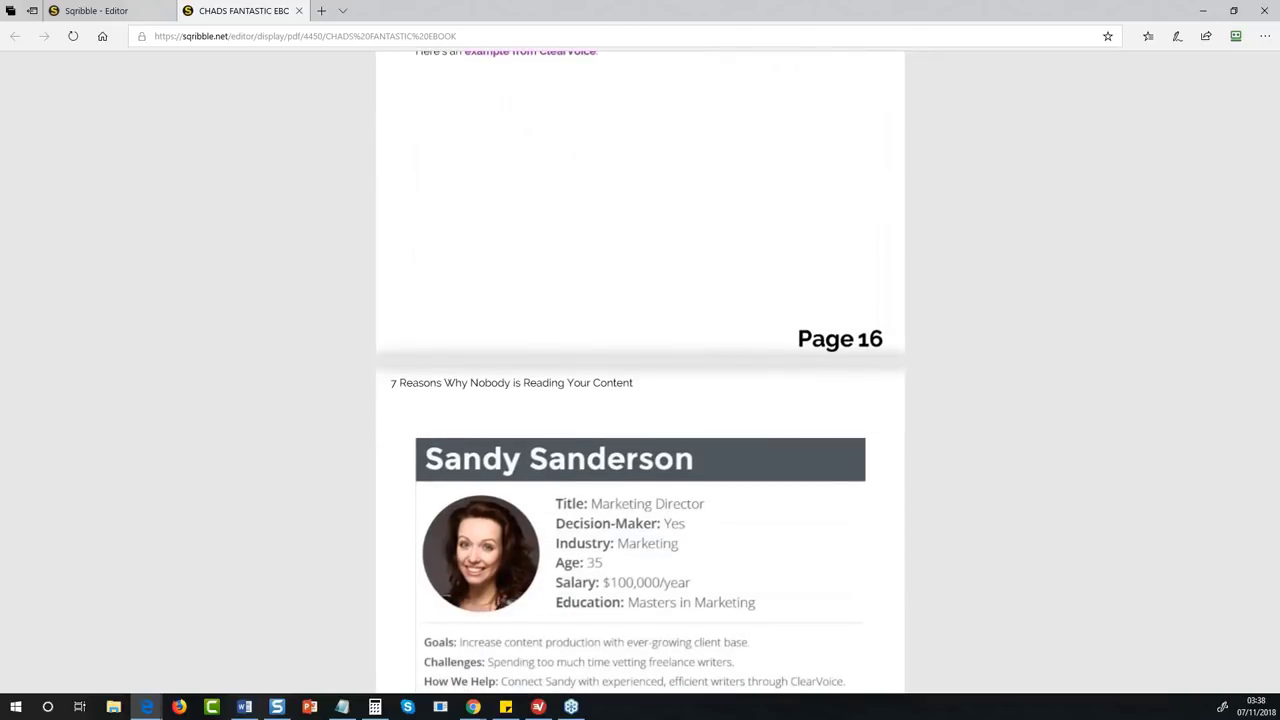
{"action": "scroll", "coordinate": [640, 370], "scroll_direction": "down", "scroll_amount": 16}
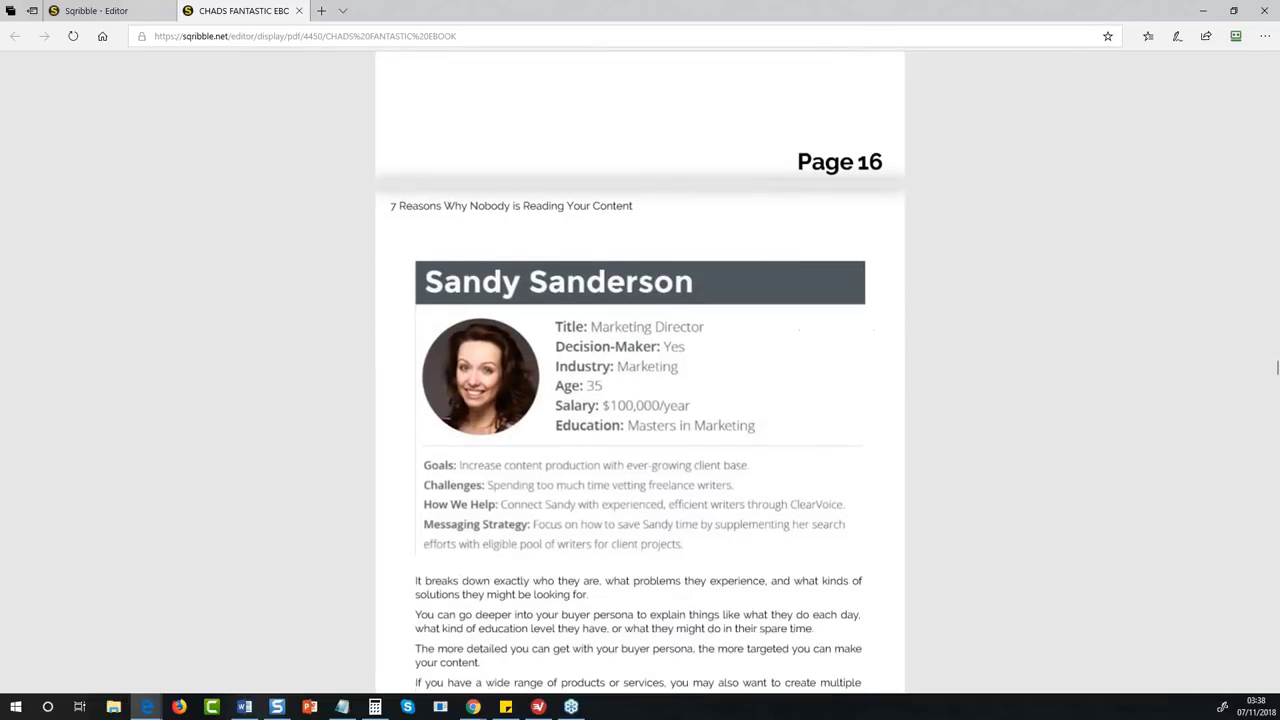
{"action": "scroll", "coordinate": [640, 370], "scroll_direction": "down", "scroll_amount": 20}
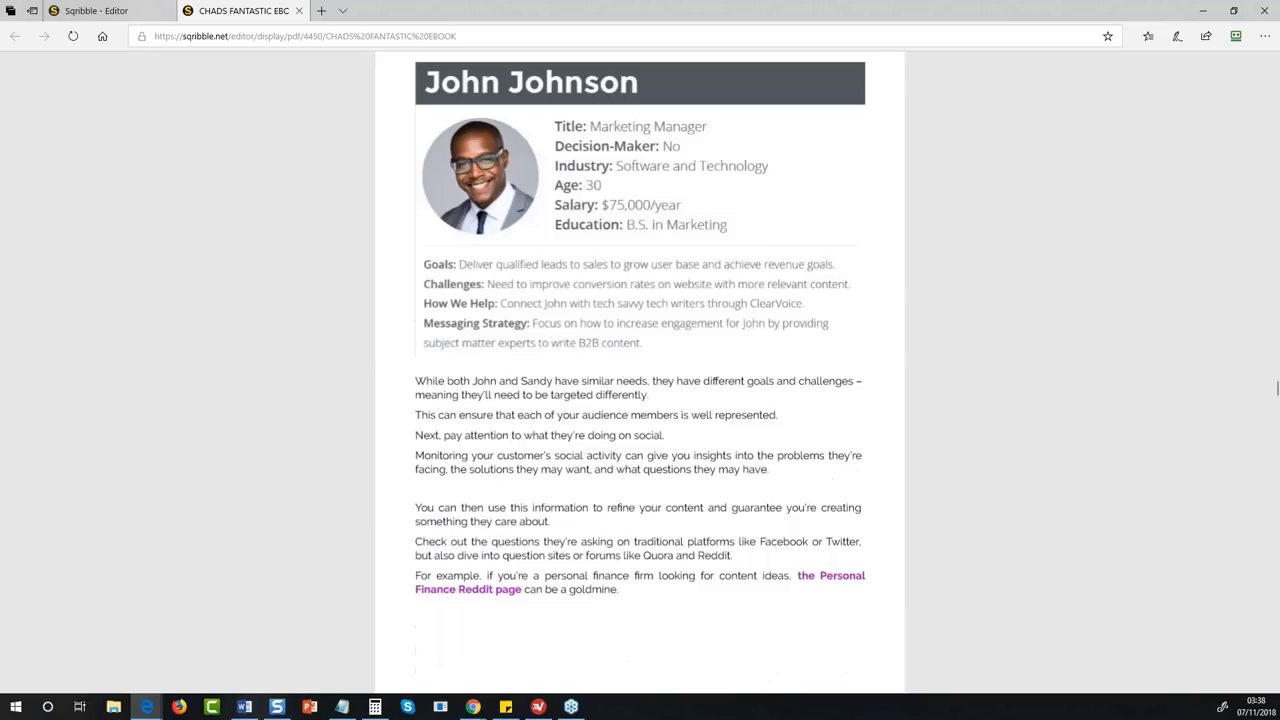
{"action": "scroll", "coordinate": [640, 370], "scroll_direction": "down", "scroll_amount": 20}
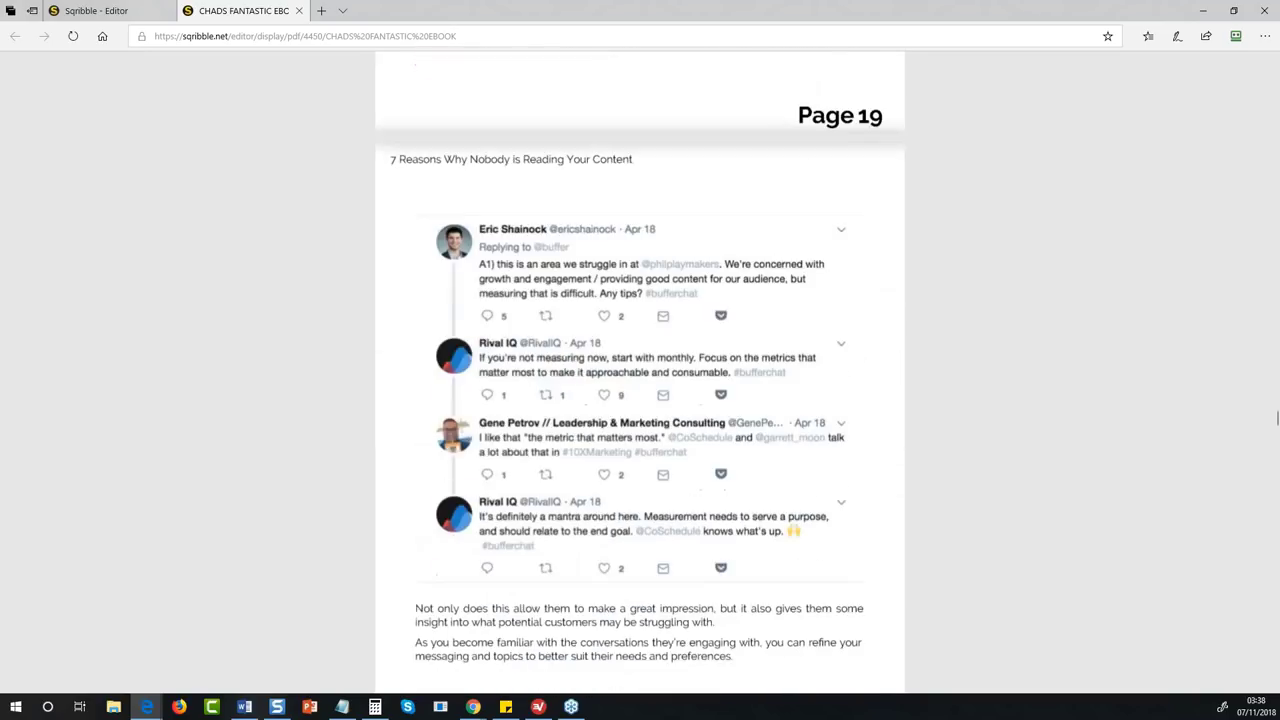
{"action": "scroll", "coordinate": [713, 428], "scroll_direction": "down", "scroll_amount": 20}
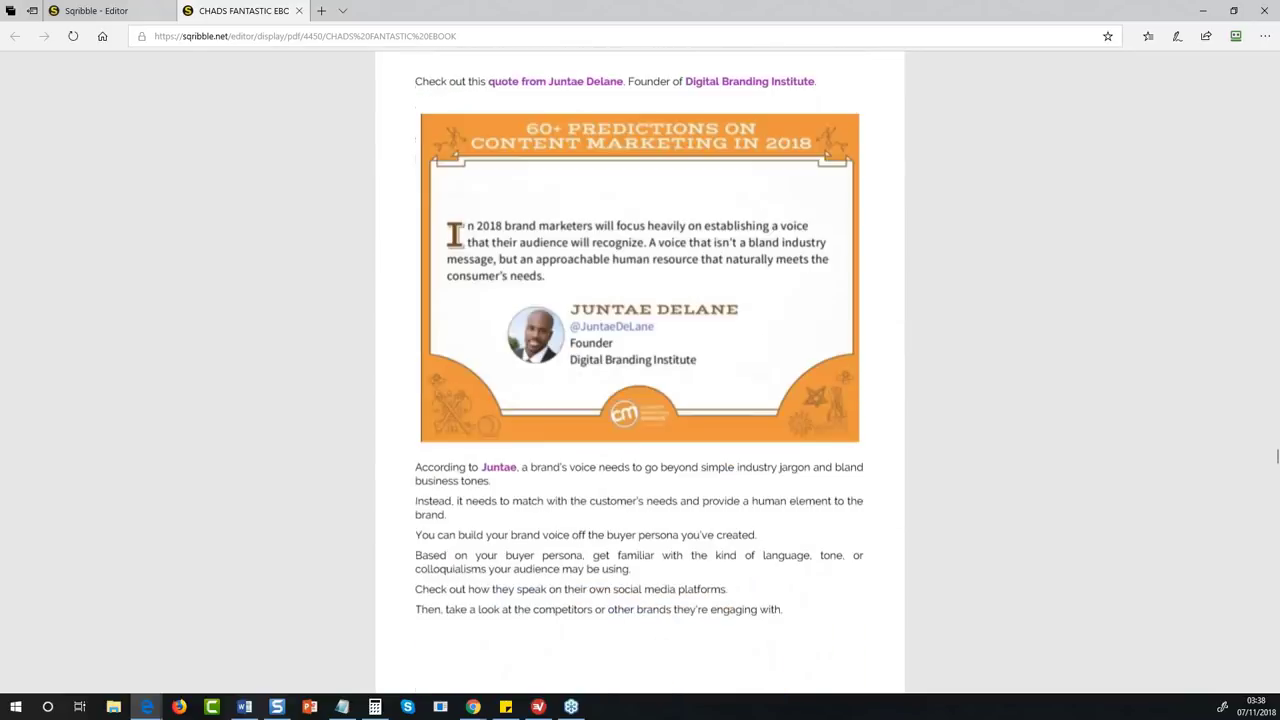
{"action": "scroll", "coordinate": [713, 428], "scroll_direction": "down", "scroll_amount": 15}
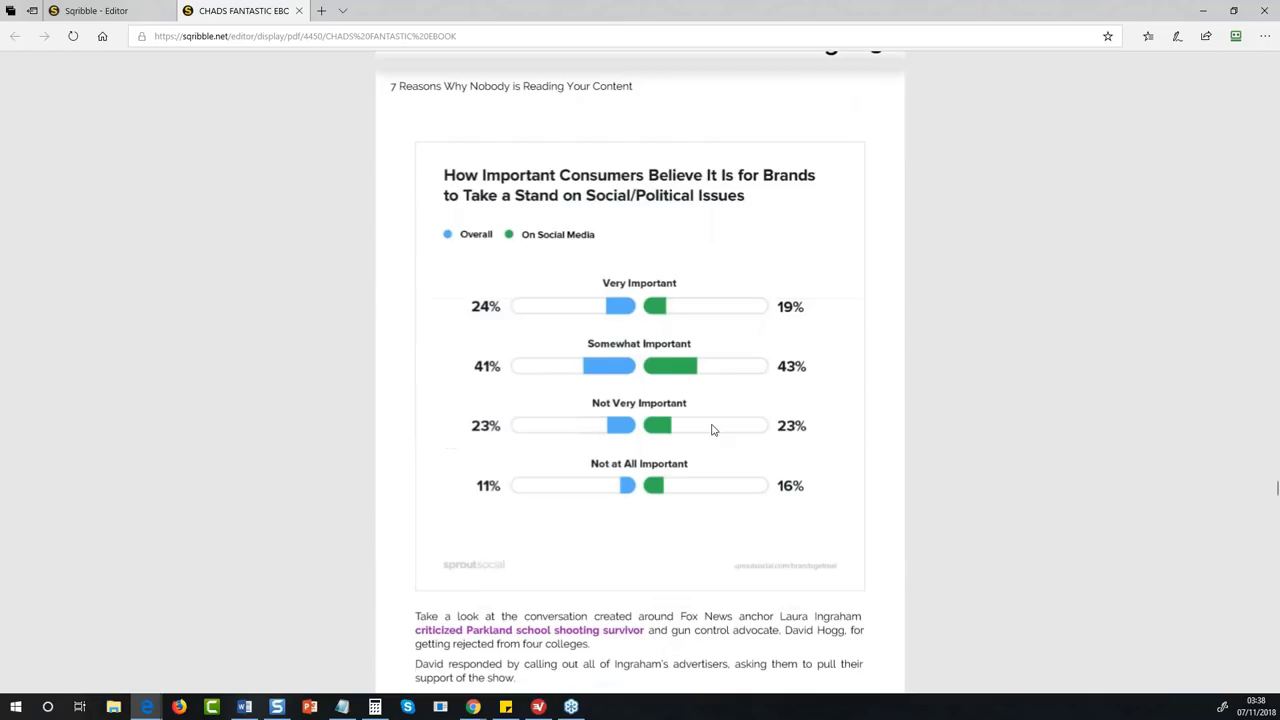
{"action": "scroll", "coordinate": [713, 429], "scroll_direction": "down", "scroll_amount": 15}
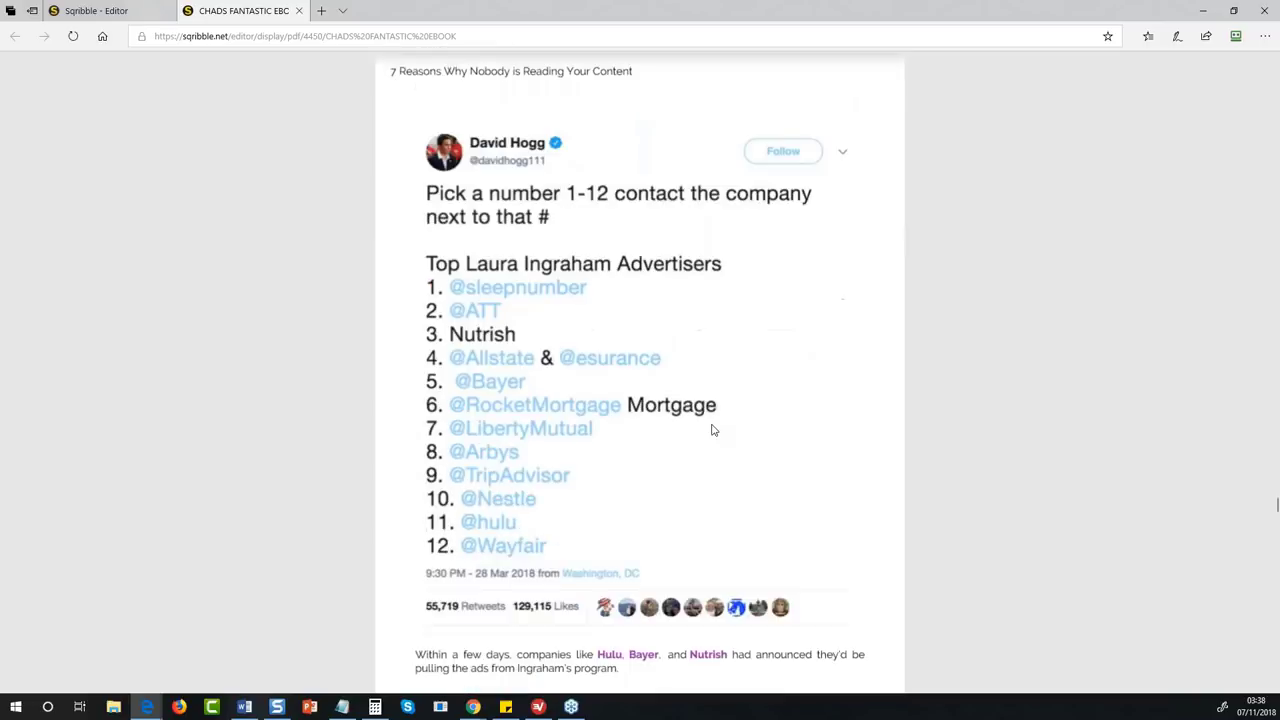
{"action": "scroll", "coordinate": [713, 428], "scroll_direction": "down", "scroll_amount": 15}
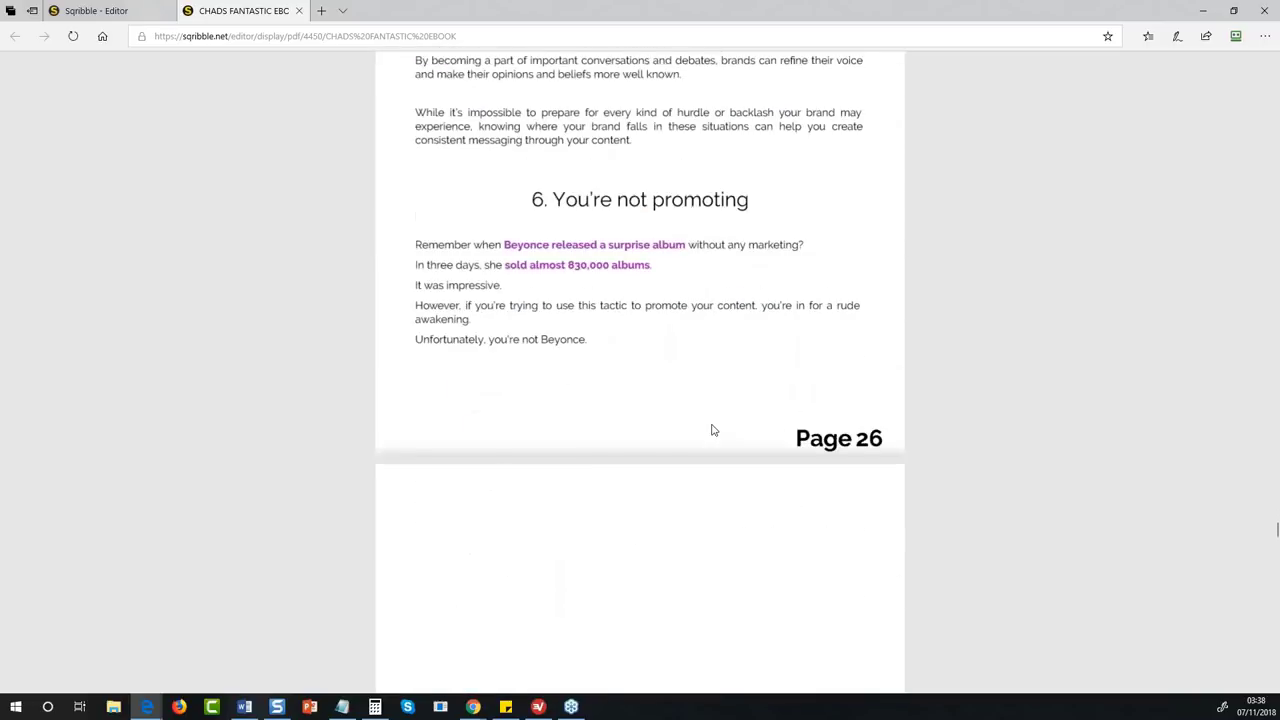
{"action": "scroll", "coordinate": [713, 428], "scroll_direction": "down", "scroll_amount": 15}
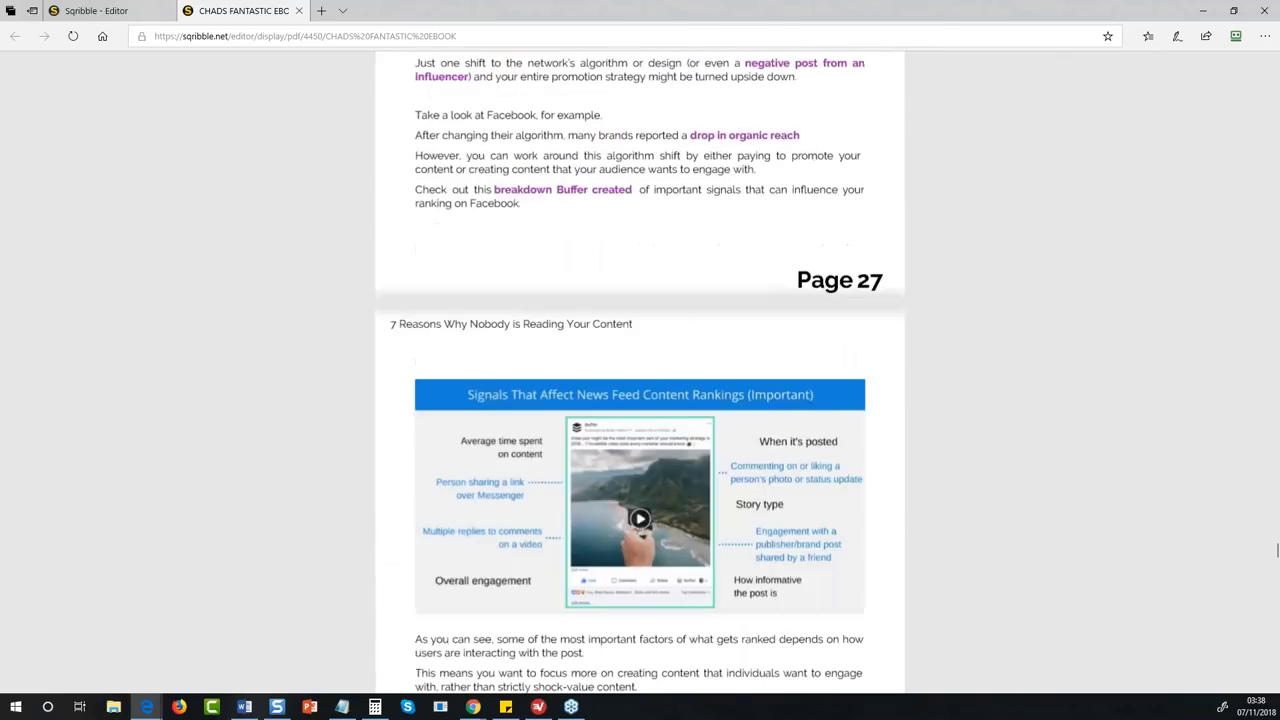
- Review the remaining pages of the generated e-book through to the back cover, then go back over the Conclusion and the optimization chapter
{"action": "scroll", "coordinate": [713, 428], "scroll_direction": "down", "scroll_amount": 15}
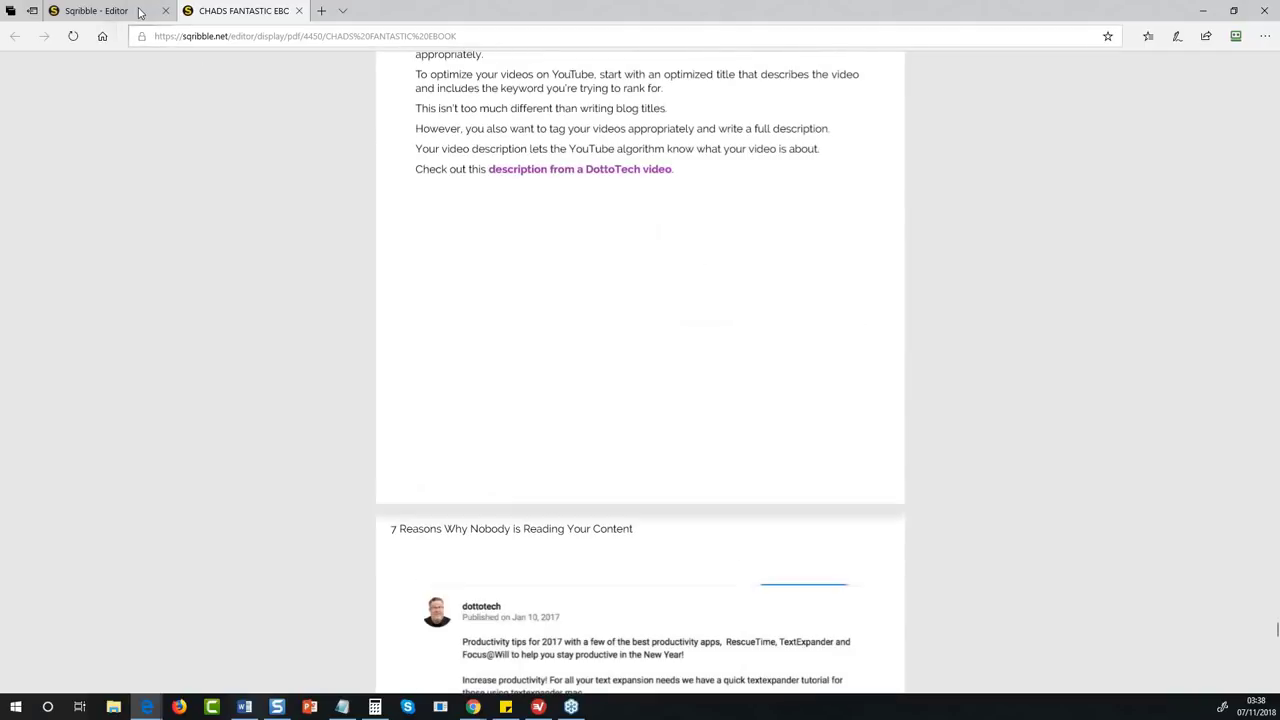
{"action": "scroll", "coordinate": [594, 277], "scroll_direction": "down", "scroll_amount": 4}
{"action": "scroll", "coordinate": [626, 351], "scroll_direction": "down", "scroll_amount": 20}
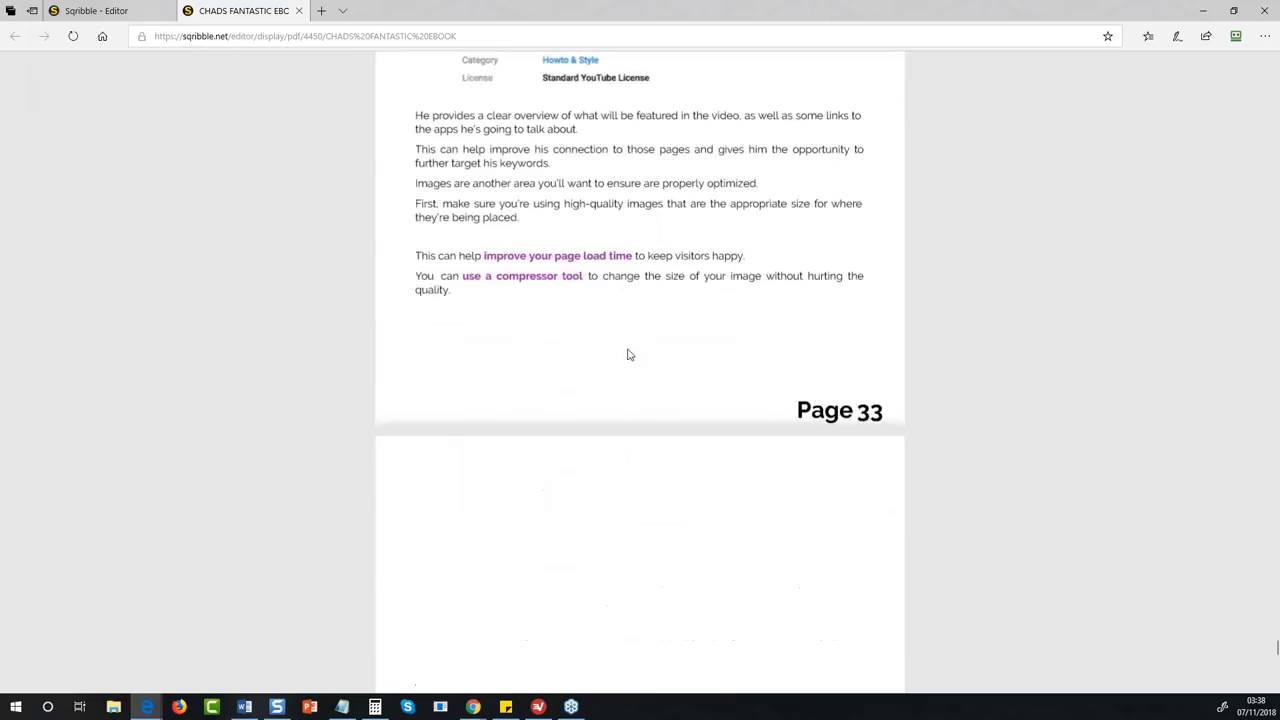
{"action": "scroll", "coordinate": [659, 340], "scroll_direction": "up", "scroll_amount": 5}
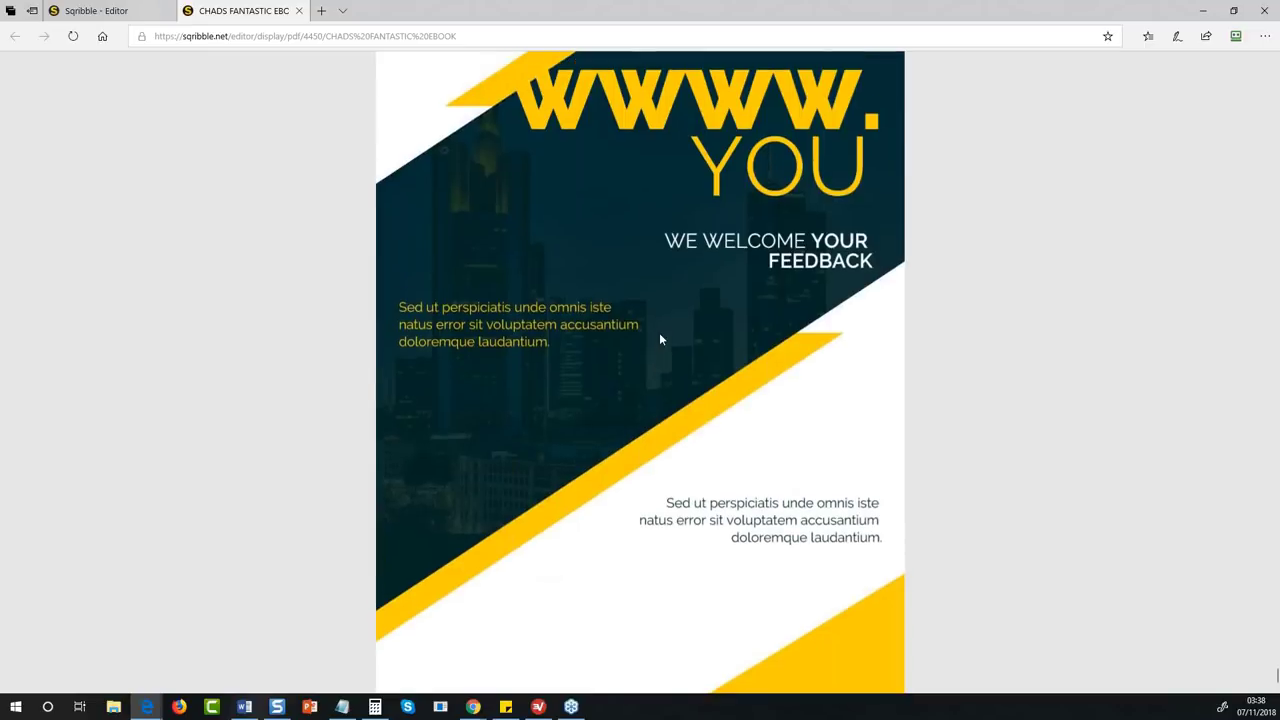
{"action": "scroll", "coordinate": [743, 398], "scroll_direction": "up", "scroll_amount": 10}
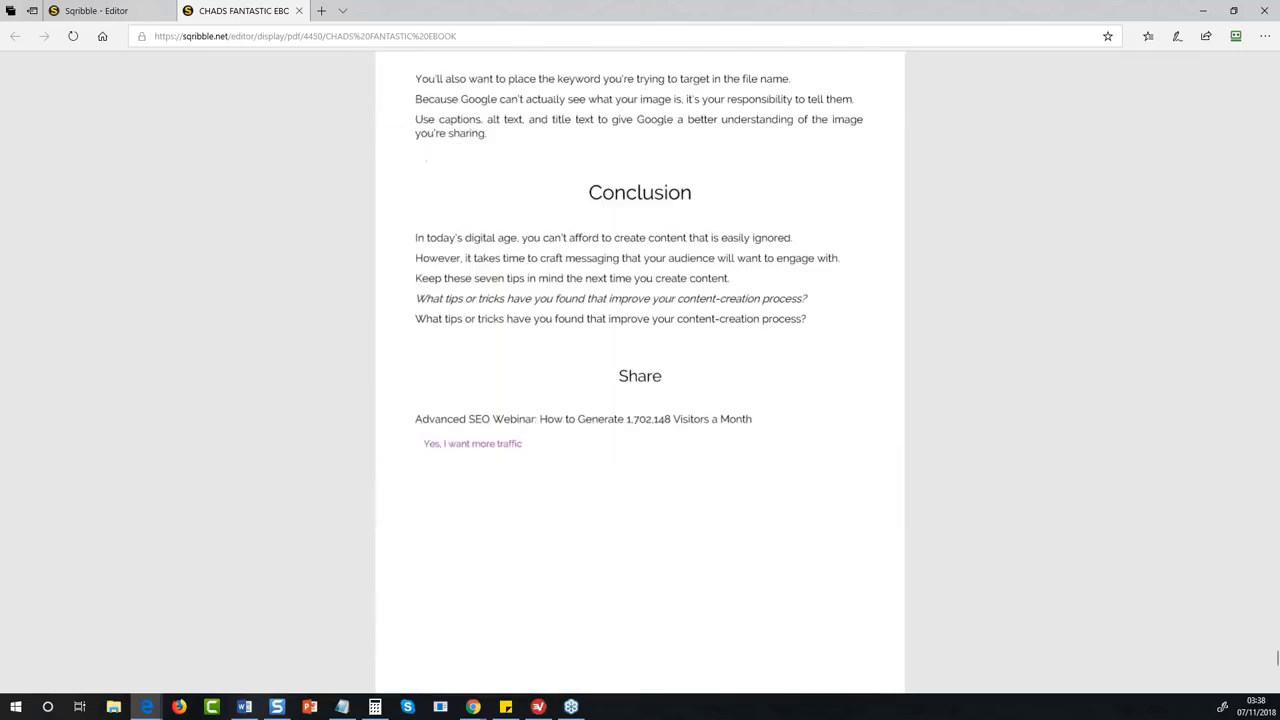
{"action": "scroll", "coordinate": [640, 370], "scroll_direction": "up", "scroll_amount": 2}
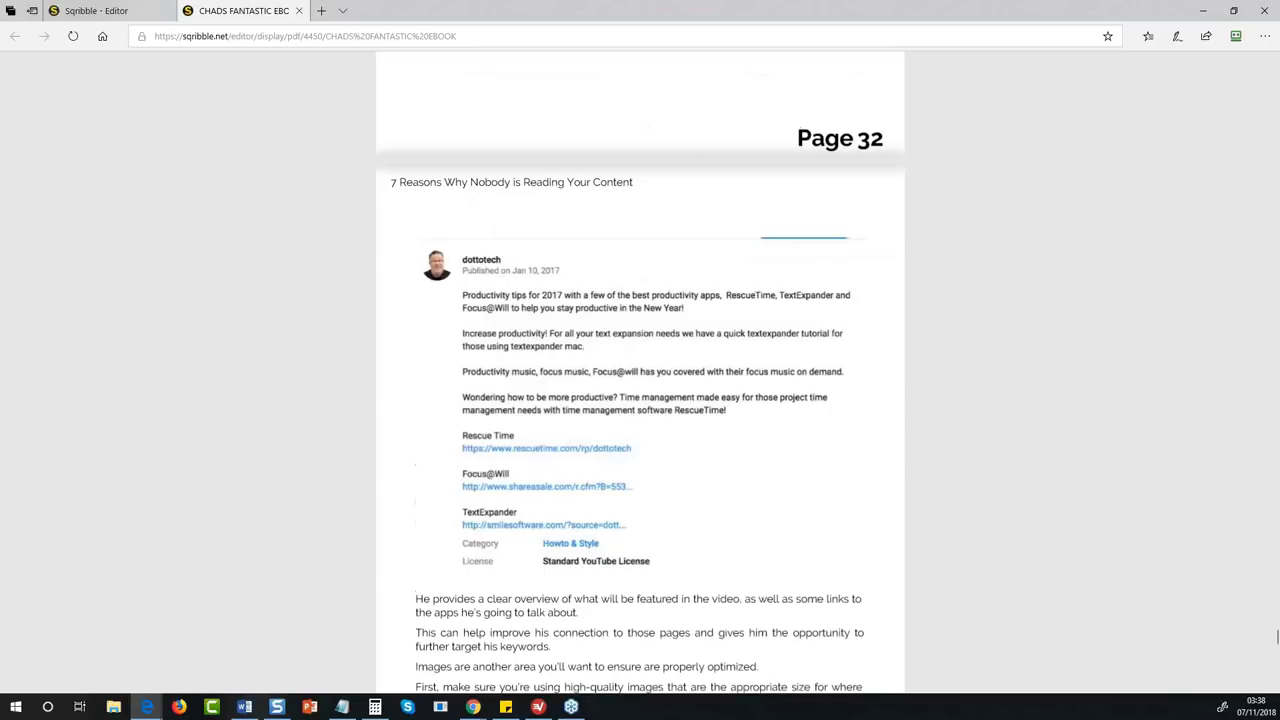
{"action": "scroll", "coordinate": [640, 370], "scroll_direction": "up", "scroll_amount": 8}
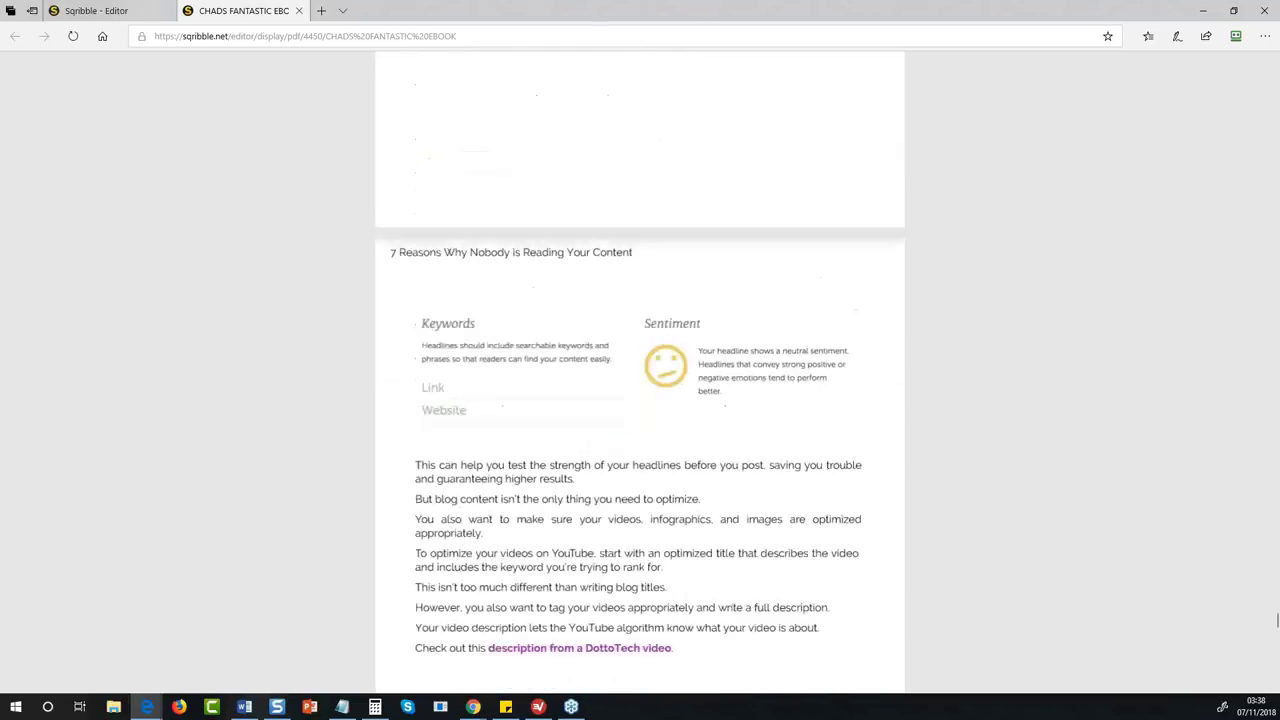
{"action": "scroll", "coordinate": [697, 377], "scroll_direction": "up", "scroll_amount": 10}
- Return to the editor, dismiss the e-book output choices, and try the Freezing, Kickstarter and Chaotic color schemes on the cover
{"action": "left_click", "coordinate": [120, 12]}
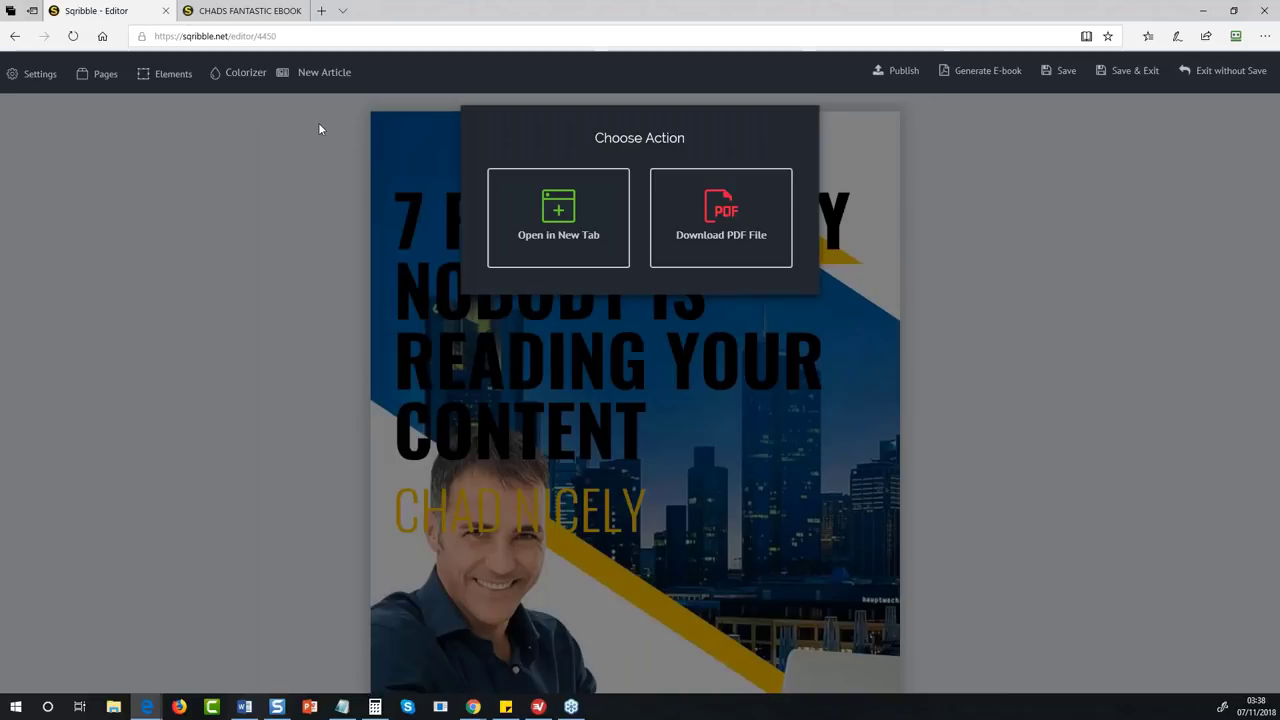
{"action": "left_click", "coordinate": [968, 289]}
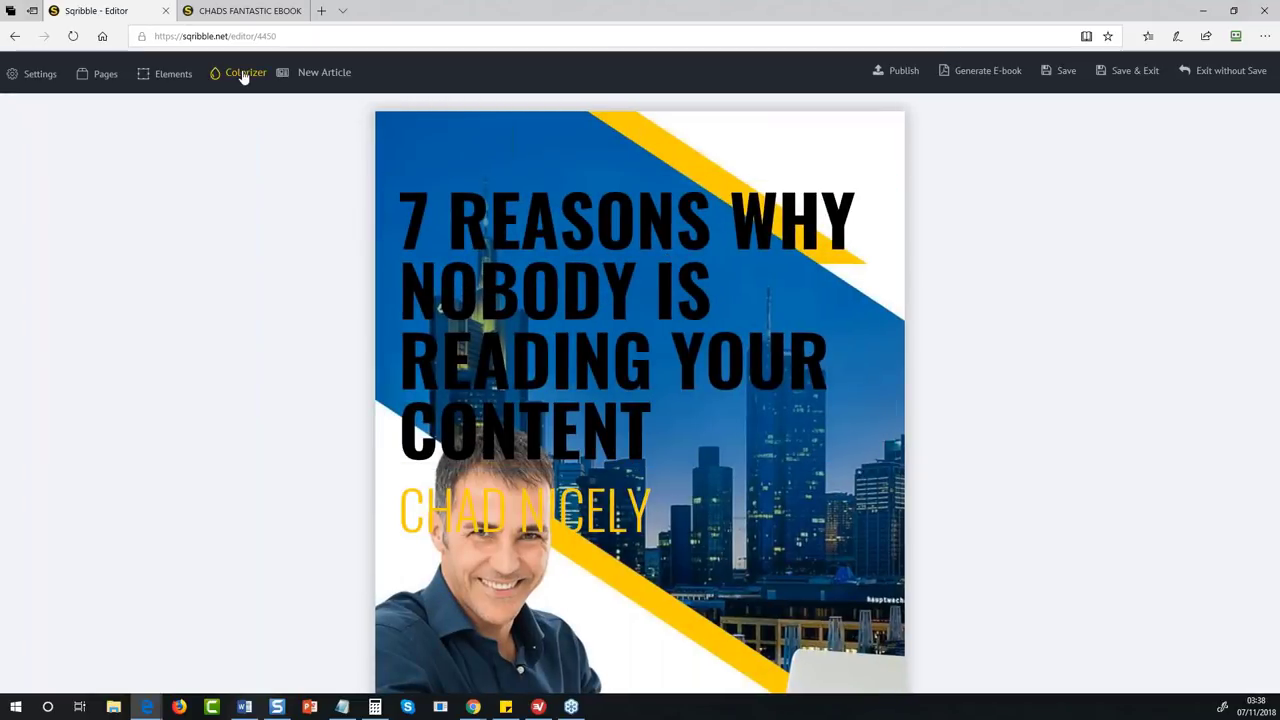
{"action": "left_click", "coordinate": [243, 75]}
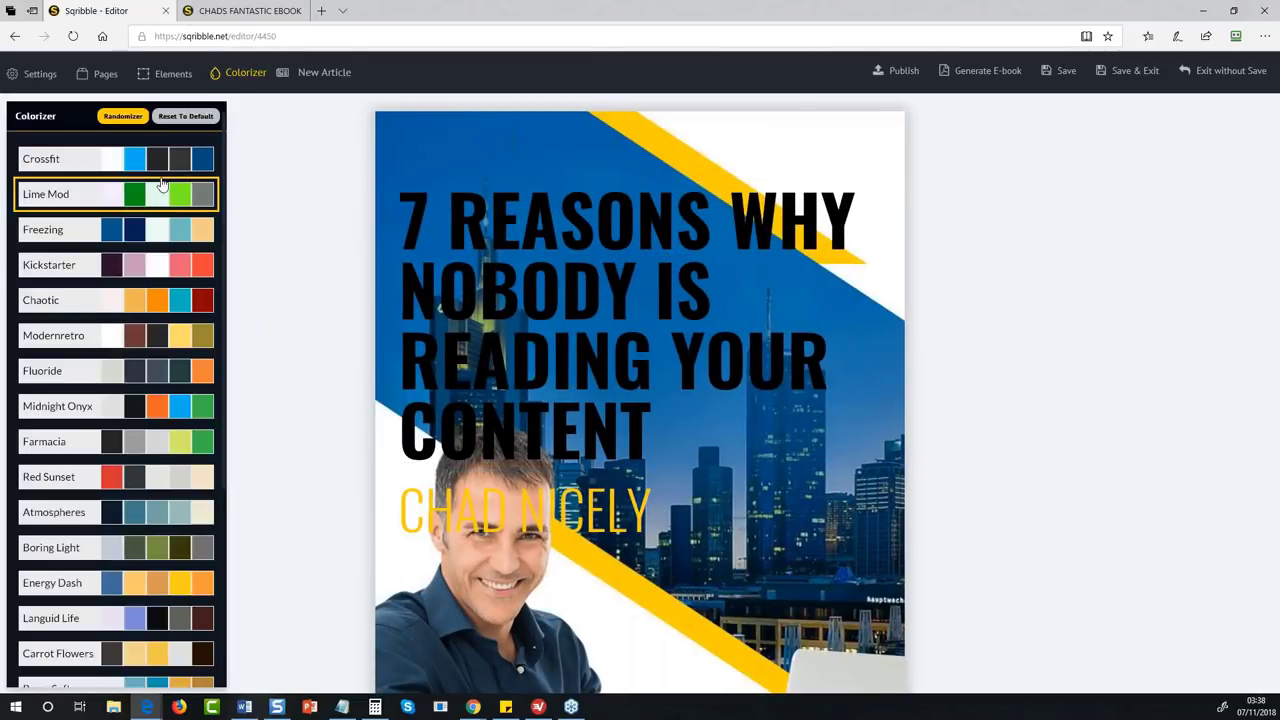
{"action": "left_click", "coordinate": [138, 233]}
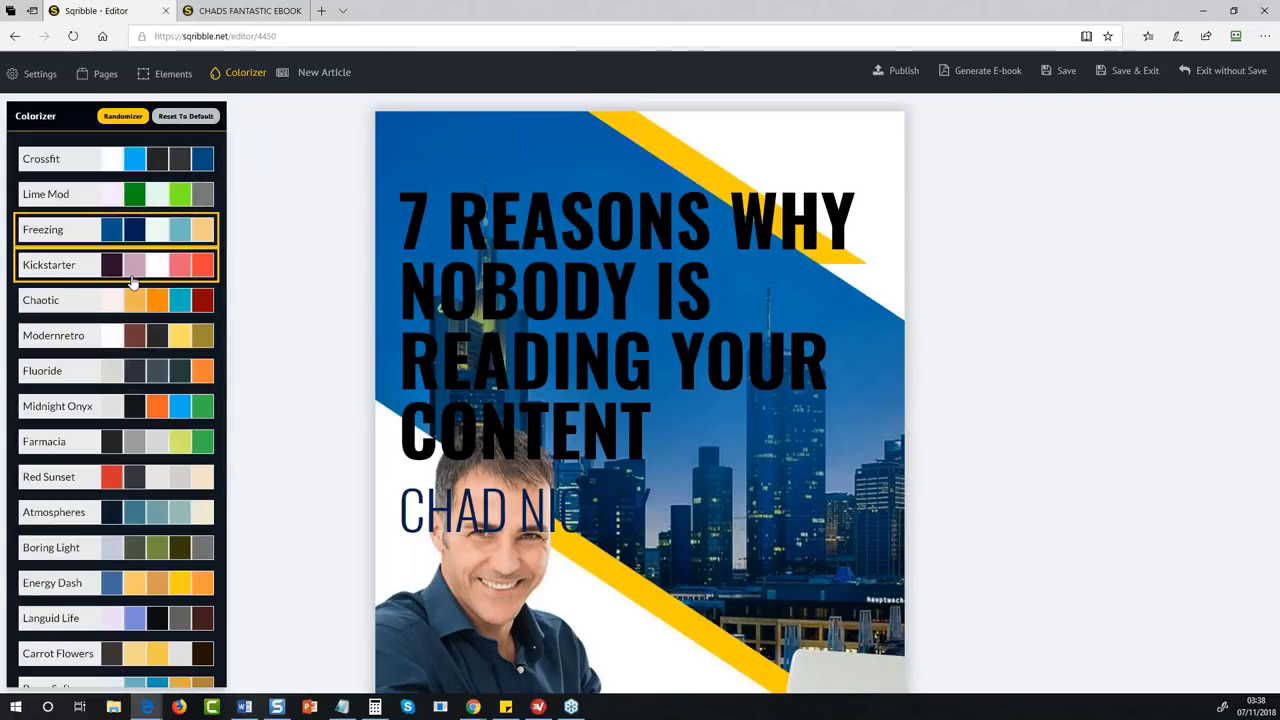
{"action": "left_click", "coordinate": [129, 314]}
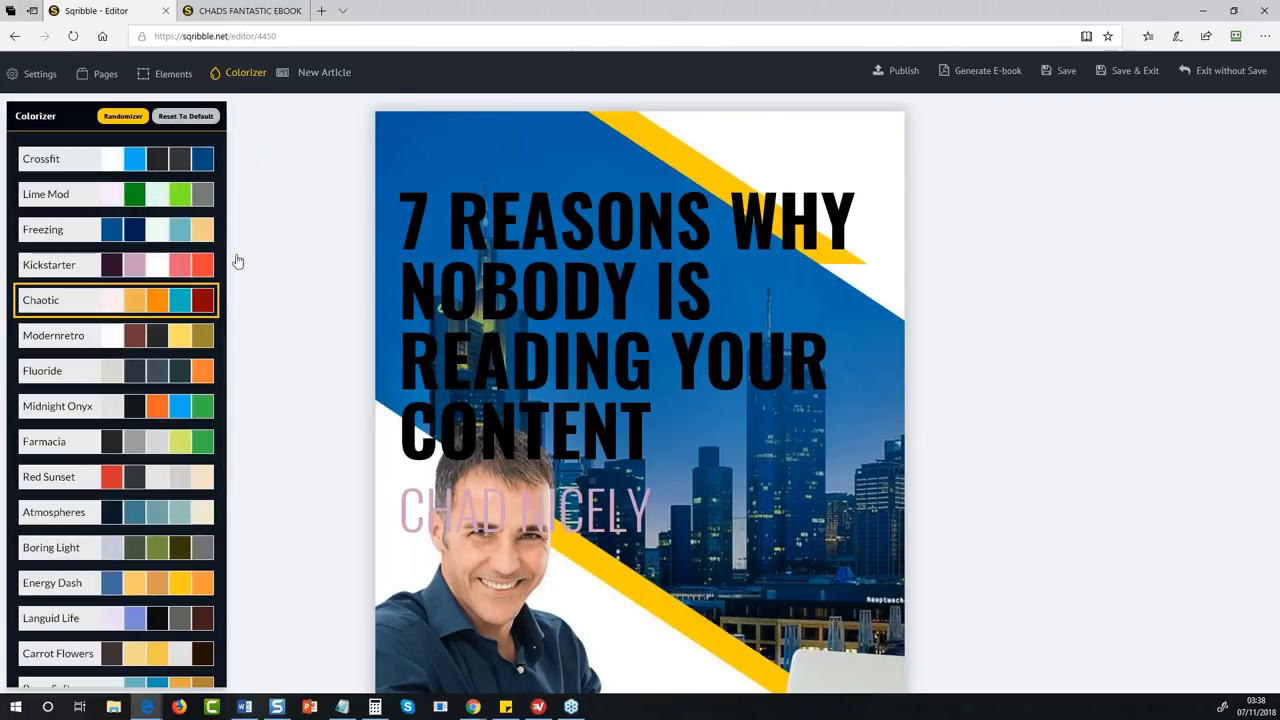
- Examine the page numbers, the running title header and the images on the later pages of the generated e-book
{"action": "left_click", "coordinate": [235, 17]}
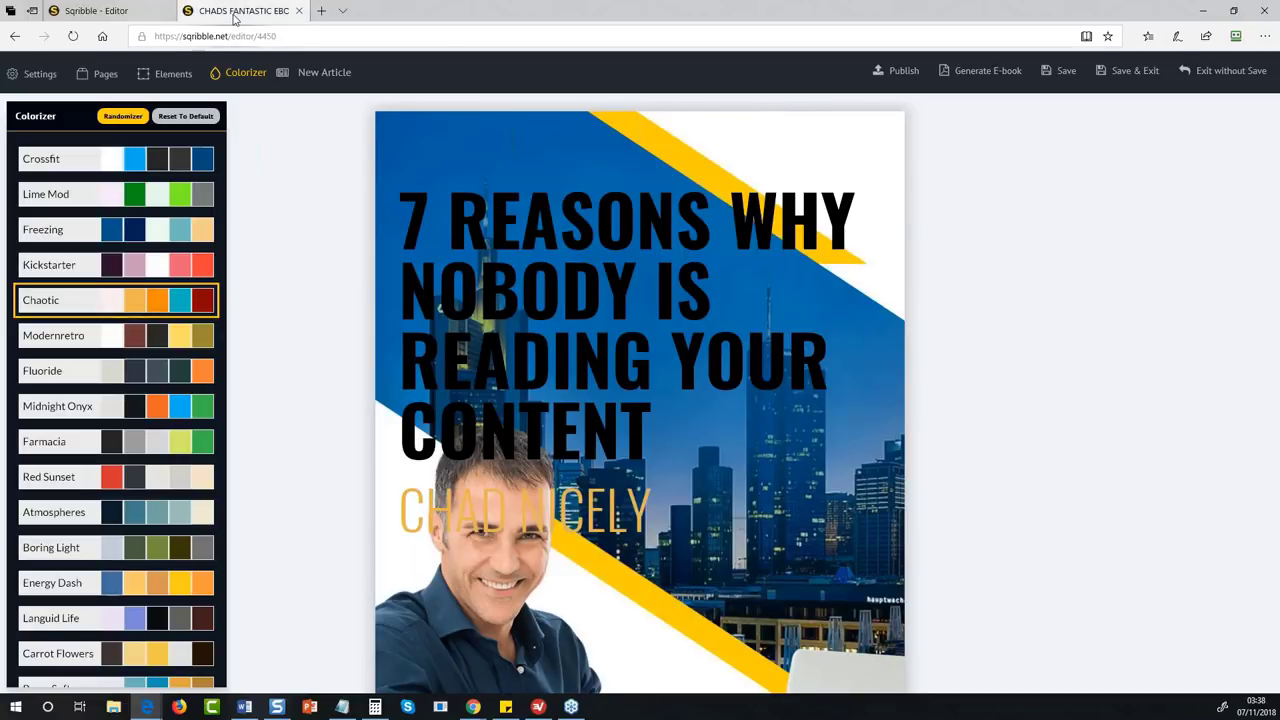
{"action": "scroll", "coordinate": [640, 370], "scroll_direction": "down", "scroll_amount": 1}
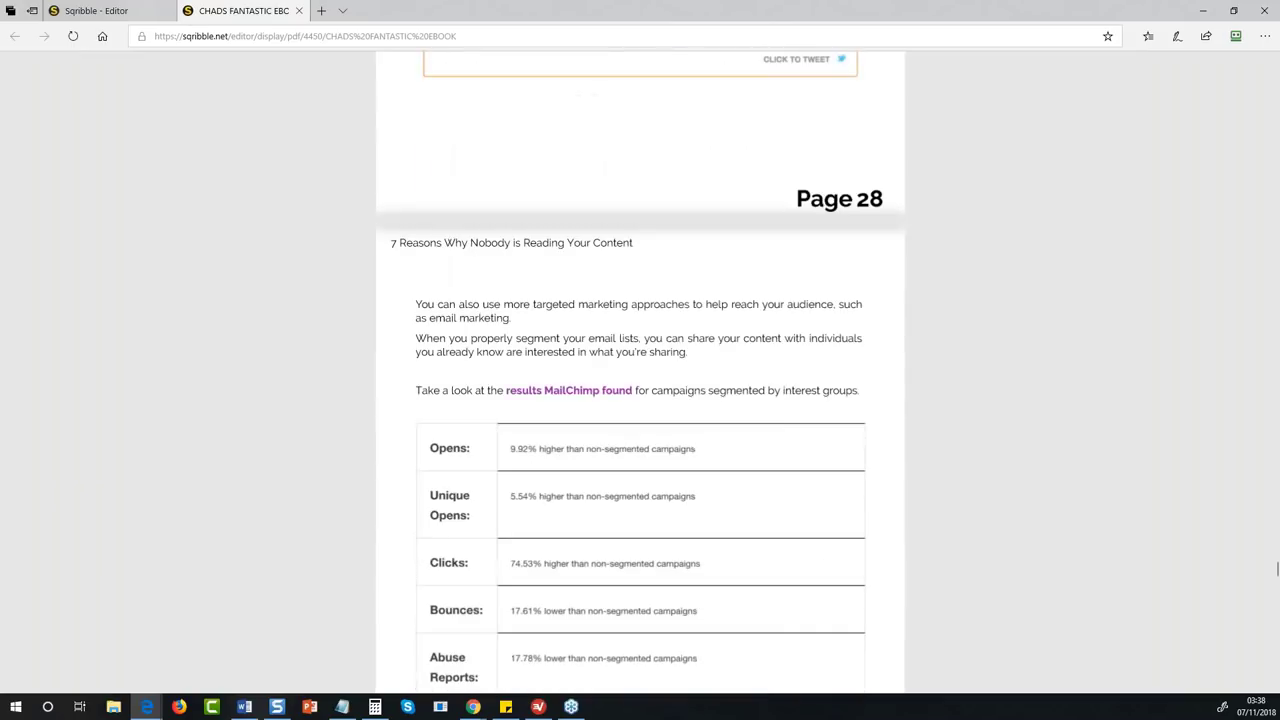
{"action": "left_click_drag", "start_coordinate": [797, 199], "coordinate": [880, 200]}
{"action": "left_click", "coordinate": [870, 215]}
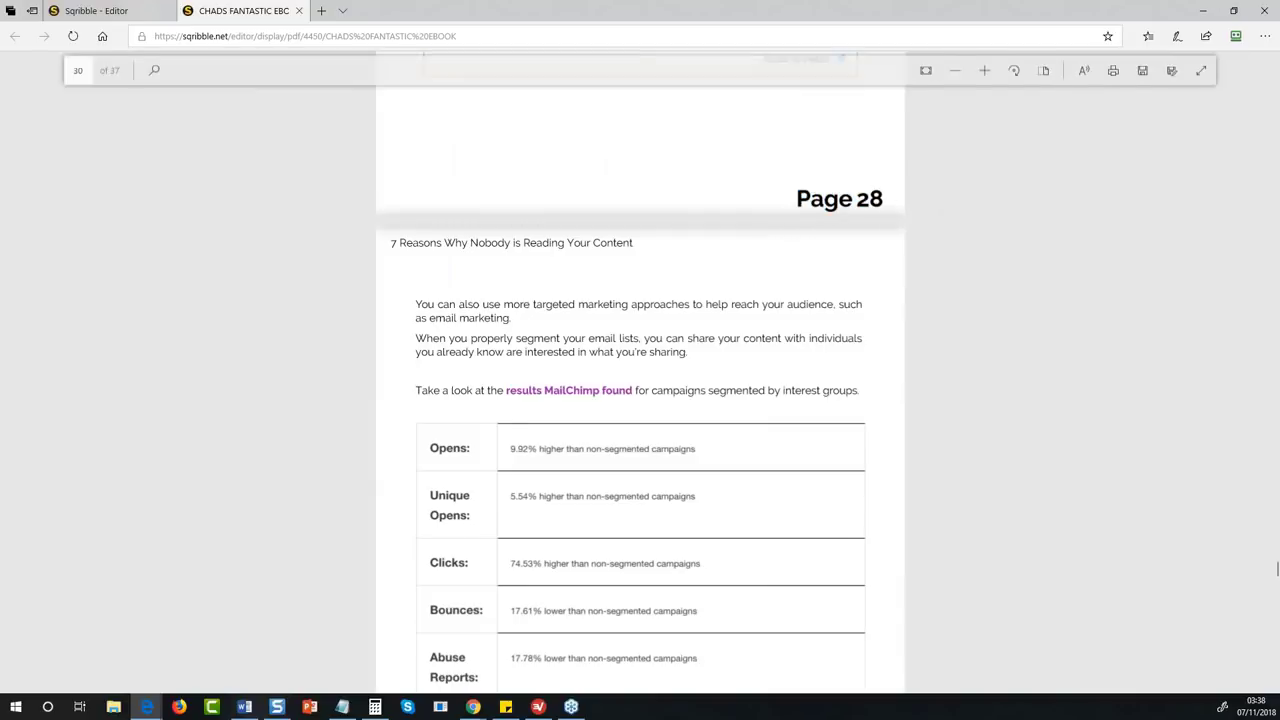
{"action": "scroll", "coordinate": [851, 229], "scroll_direction": "down", "scroll_amount": 3}
{"action": "scroll", "coordinate": [789, 254], "scroll_direction": "down", "scroll_amount": 8}
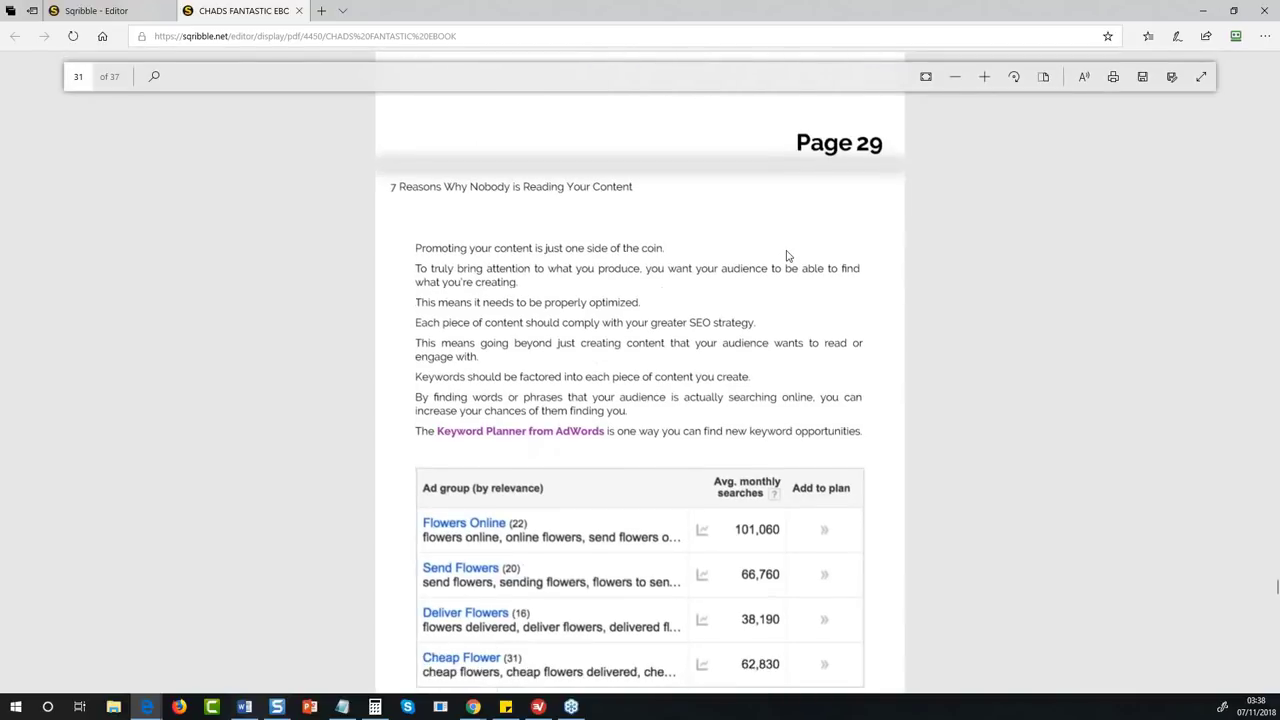
{"action": "scroll", "coordinate": [394, 323], "scroll_direction": "up", "scroll_amount": 3}
{"action": "left_click_drag", "start_coordinate": [394, 323], "coordinate": [637, 314]}
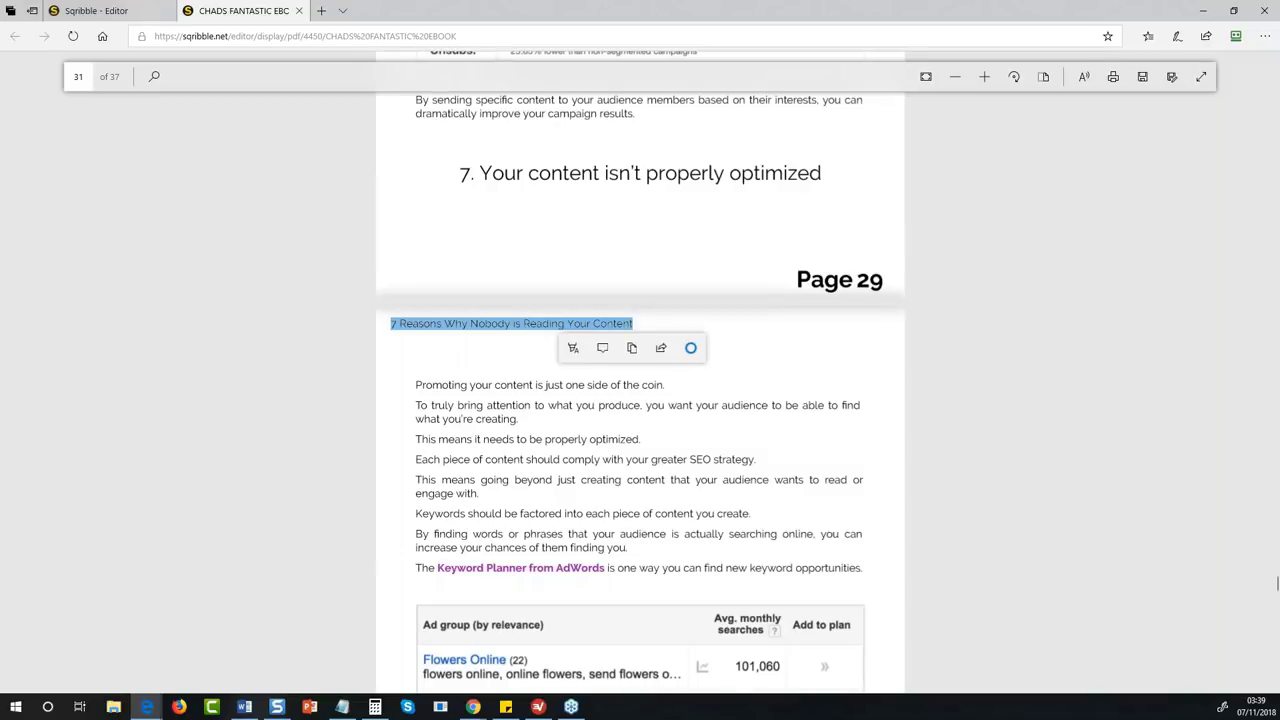
{"action": "scroll", "coordinate": [680, 340], "scroll_direction": "down", "scroll_amount": 10}
{"action": "scroll", "coordinate": [640, 400], "scroll_direction": "down", "scroll_amount": 5}
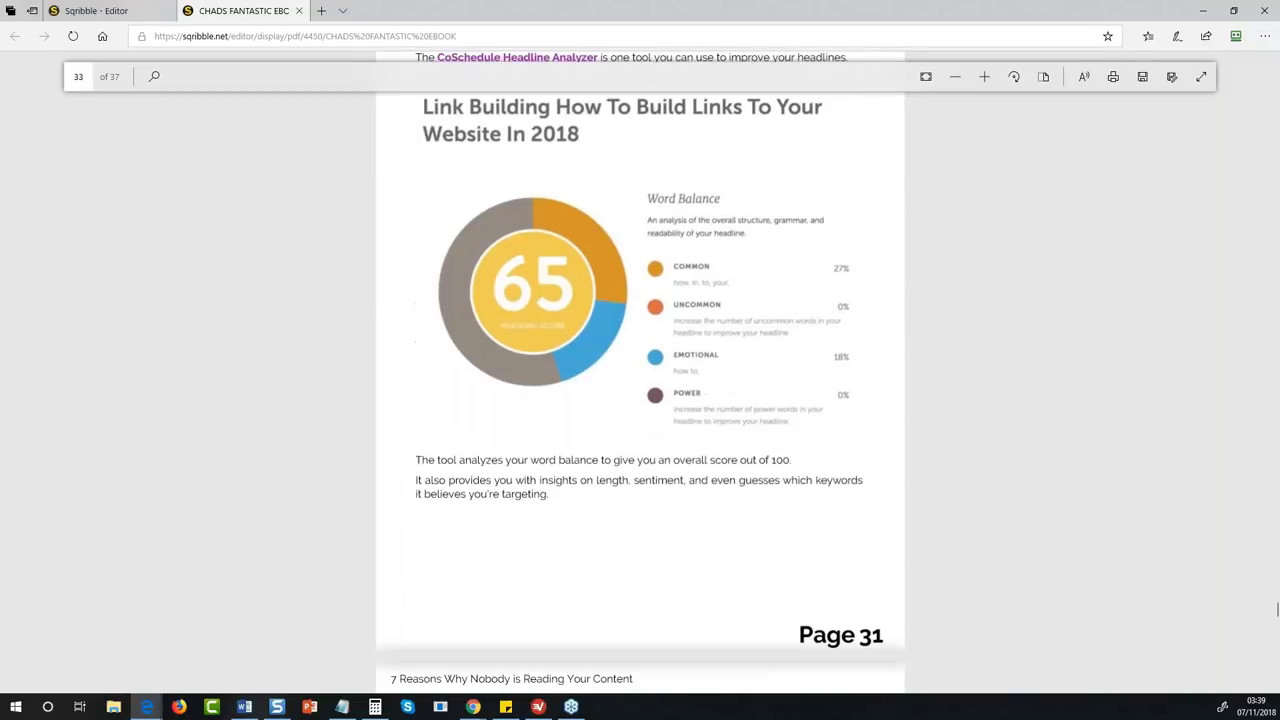
- Return to the editor, try the Modernretro color scheme, and check it on the cover and first content page
{"action": "left_click", "coordinate": [123, 12]}
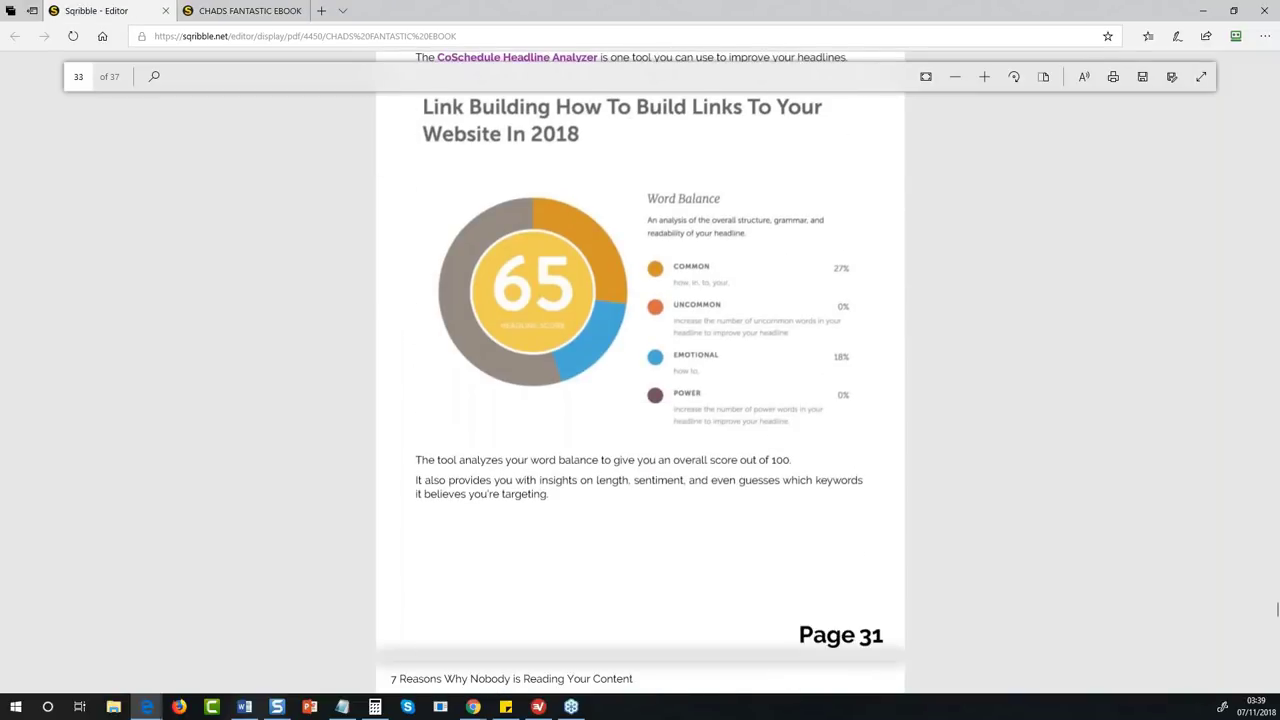
{"action": "left_click", "coordinate": [155, 345]}
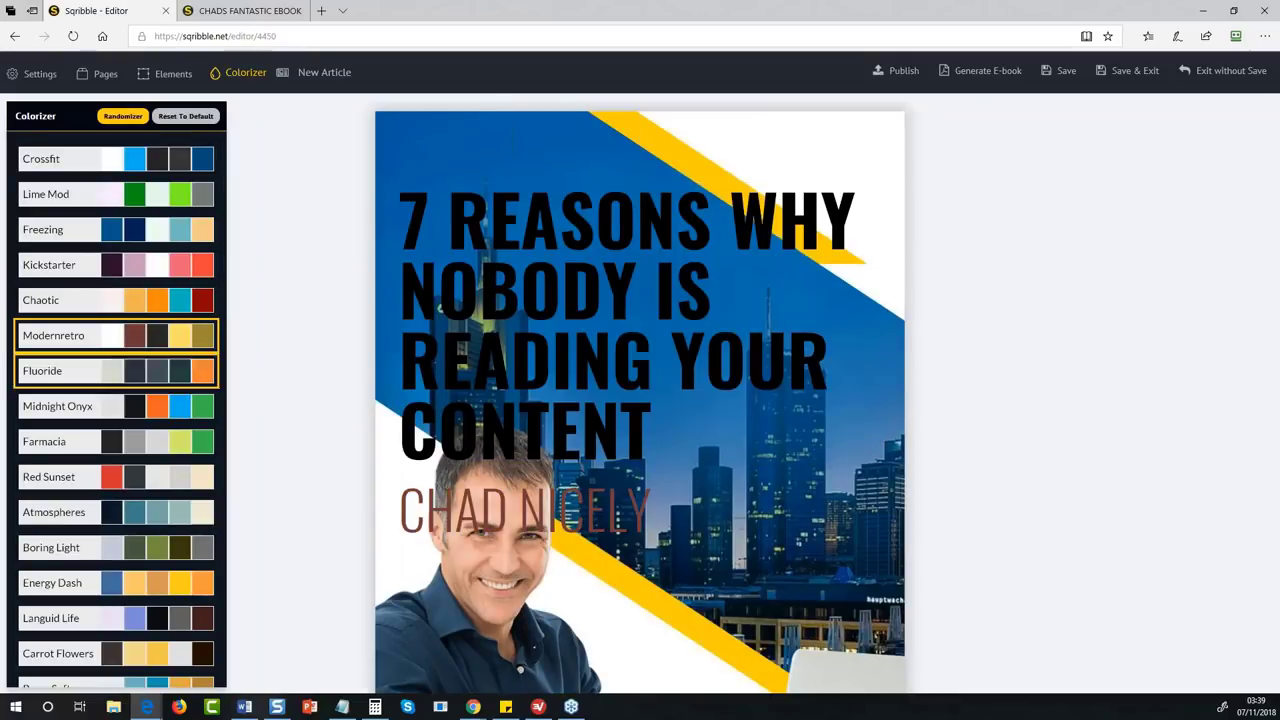
{"action": "scroll", "coordinate": [374, 397], "scroll_direction": "down", "scroll_amount": 10}
{"action": "scroll", "coordinate": [378, 390], "scroll_direction": "down", "scroll_amount": 5}
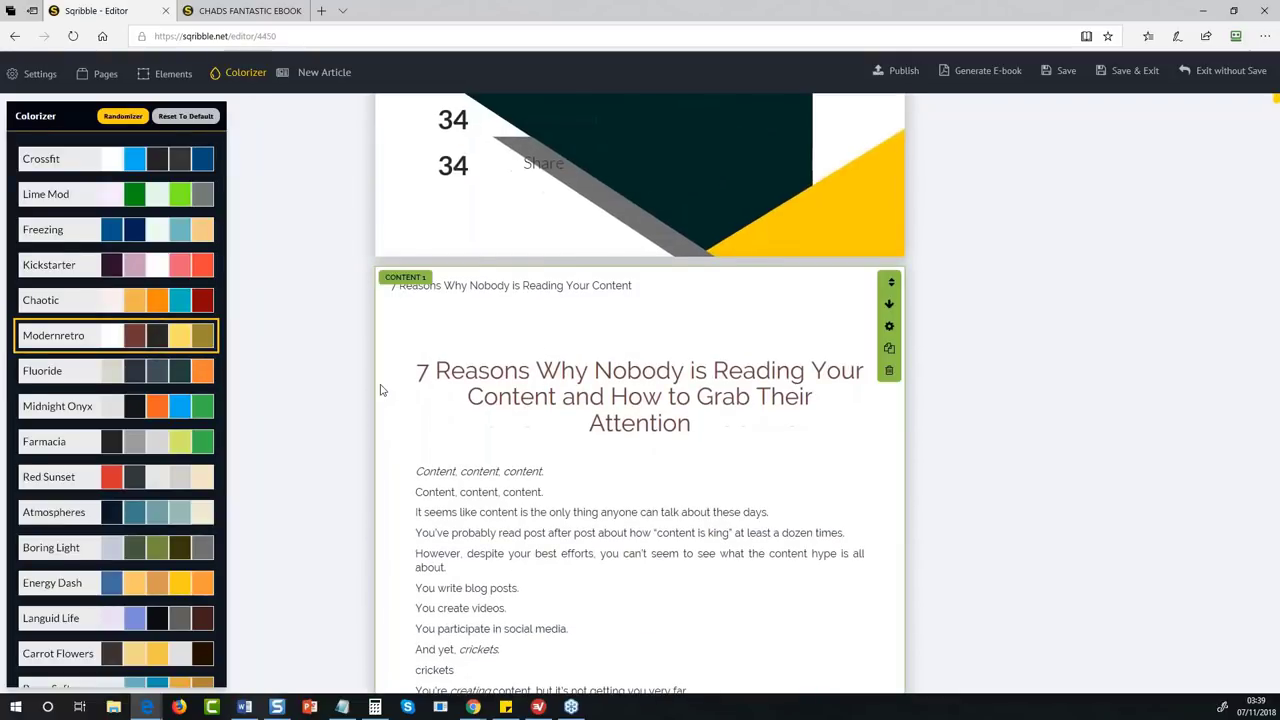
- Try the Midnight Onyx and Red Sunset color schemes and check them on the first two content pages
{"action": "left_click", "coordinate": [163, 400]}
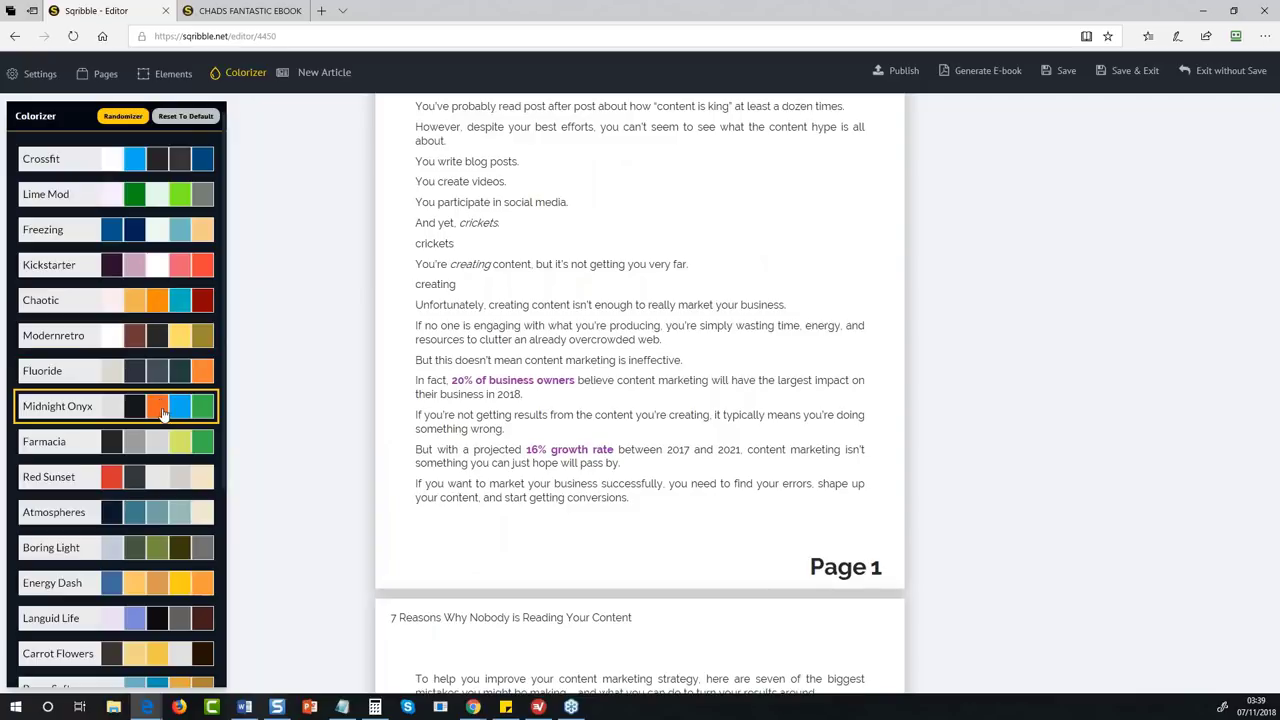
{"action": "left_click", "coordinate": [155, 483]}
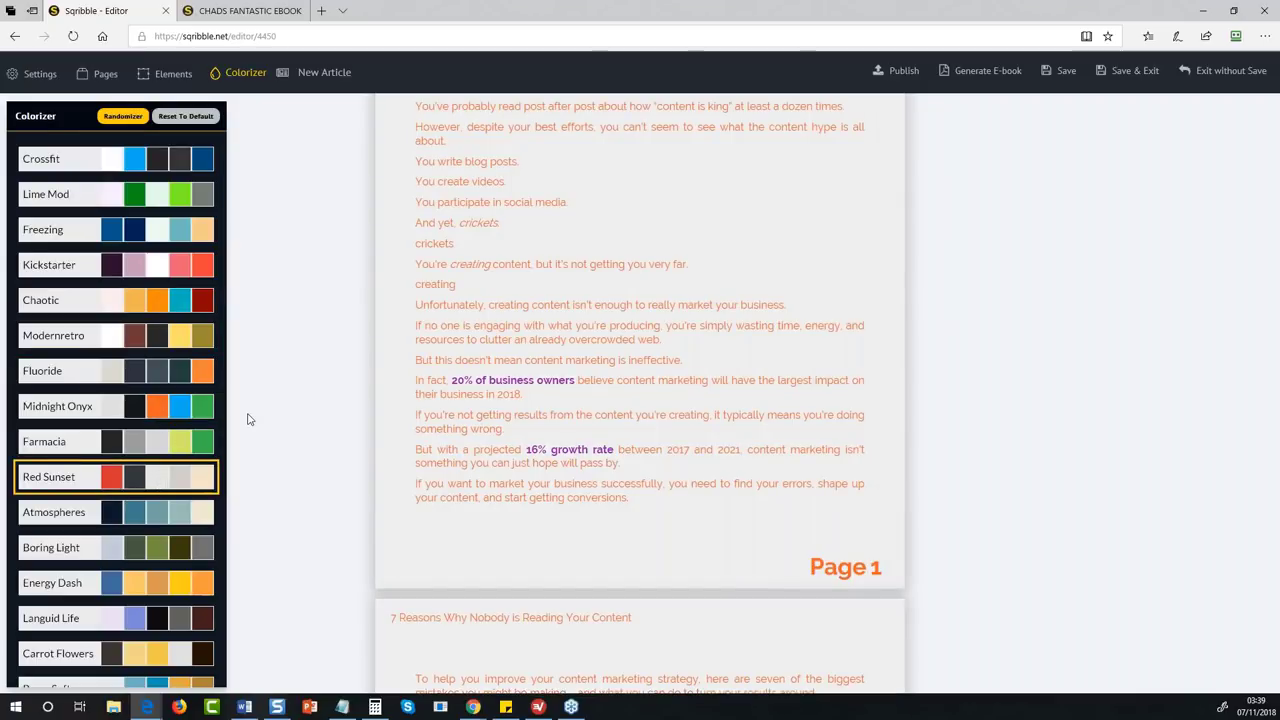
{"action": "scroll", "coordinate": [254, 412], "scroll_direction": "down", "scroll_amount": 2}
{"action": "scroll", "coordinate": [254, 412], "scroll_direction": "down", "scroll_amount": 3}
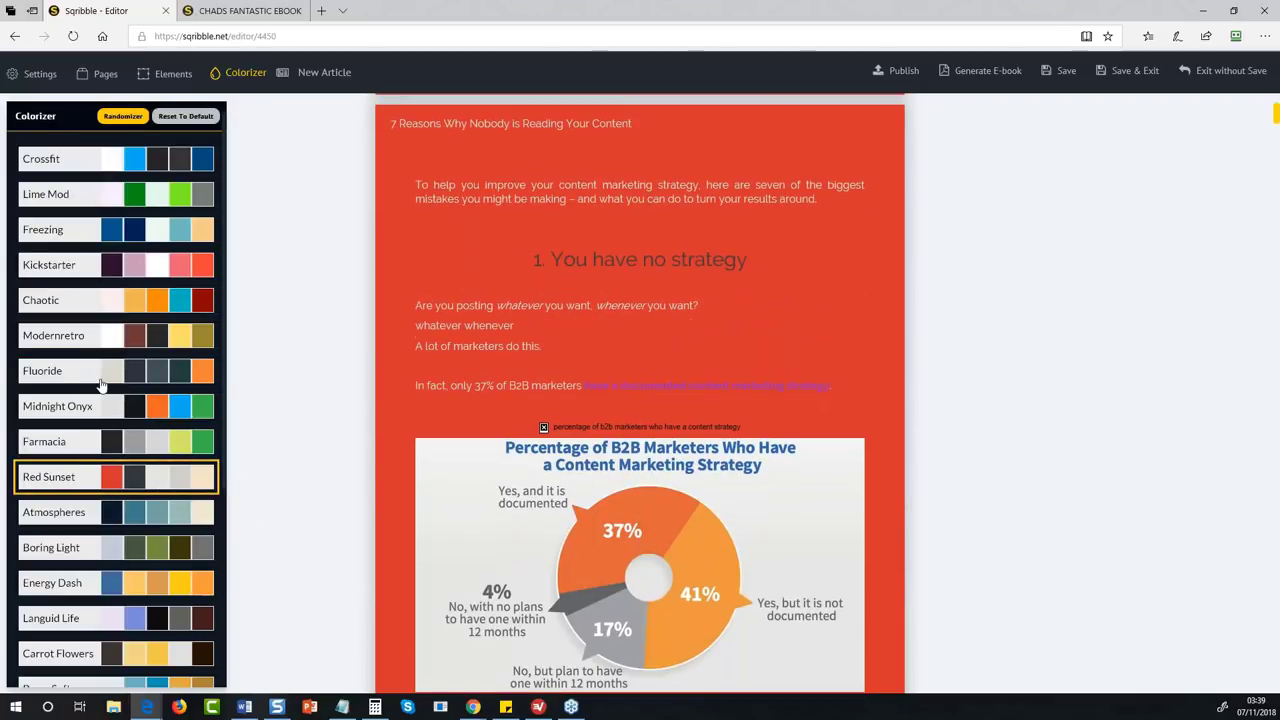
- Switch the color scheme to Fluoride and back to Red Sunset to compare them on content pages 1 and 2
{"action": "left_click", "coordinate": [59, 377]}
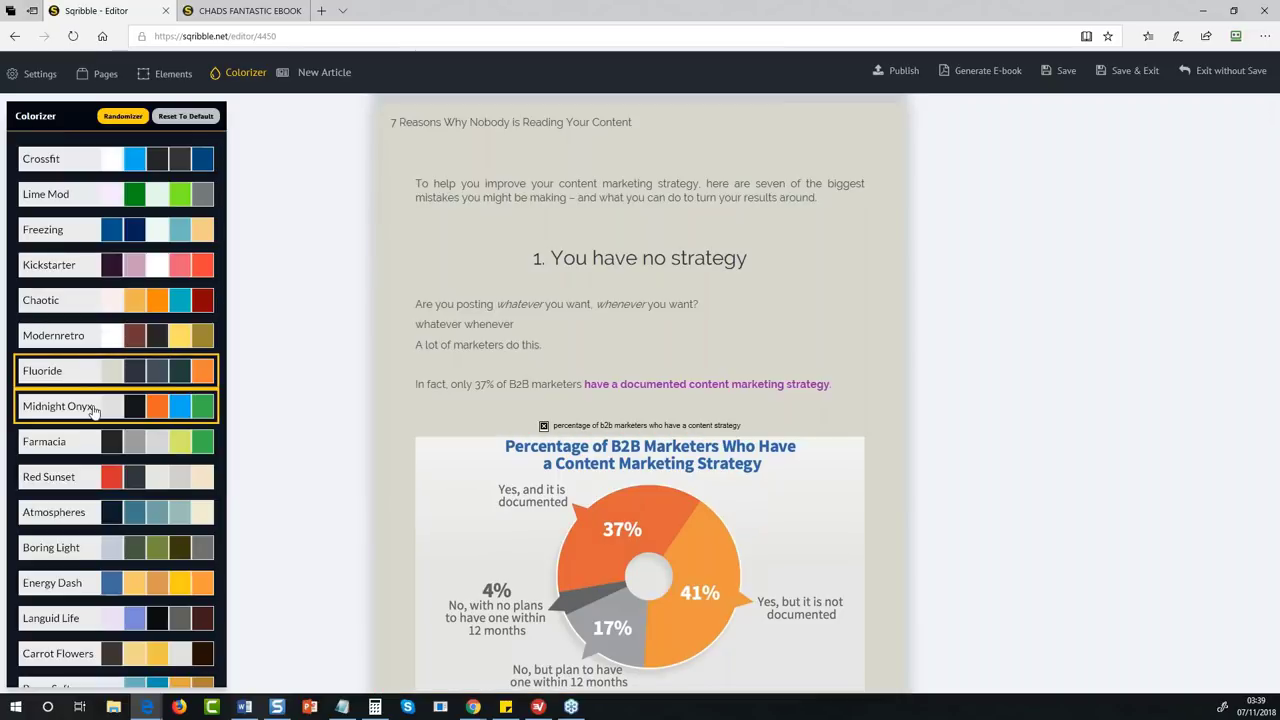
{"action": "scroll", "coordinate": [381, 383], "scroll_direction": "down", "scroll_amount": 2}
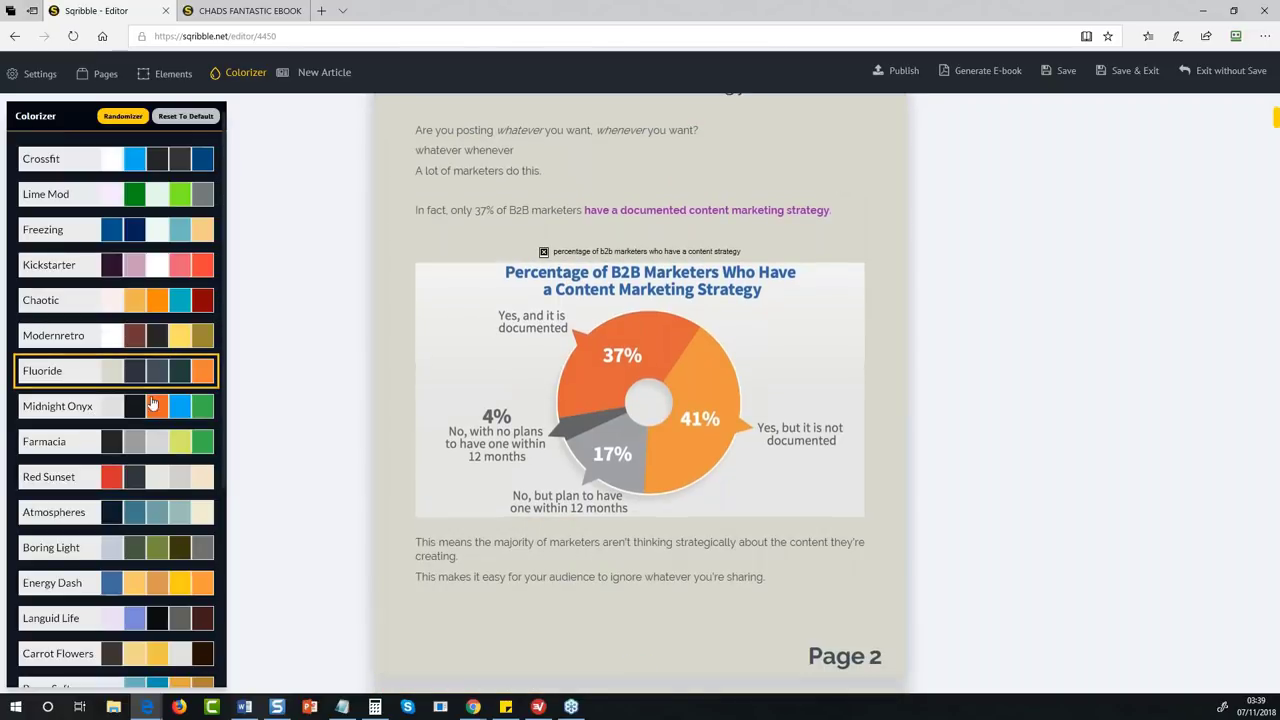
{"action": "left_click", "coordinate": [167, 478]}
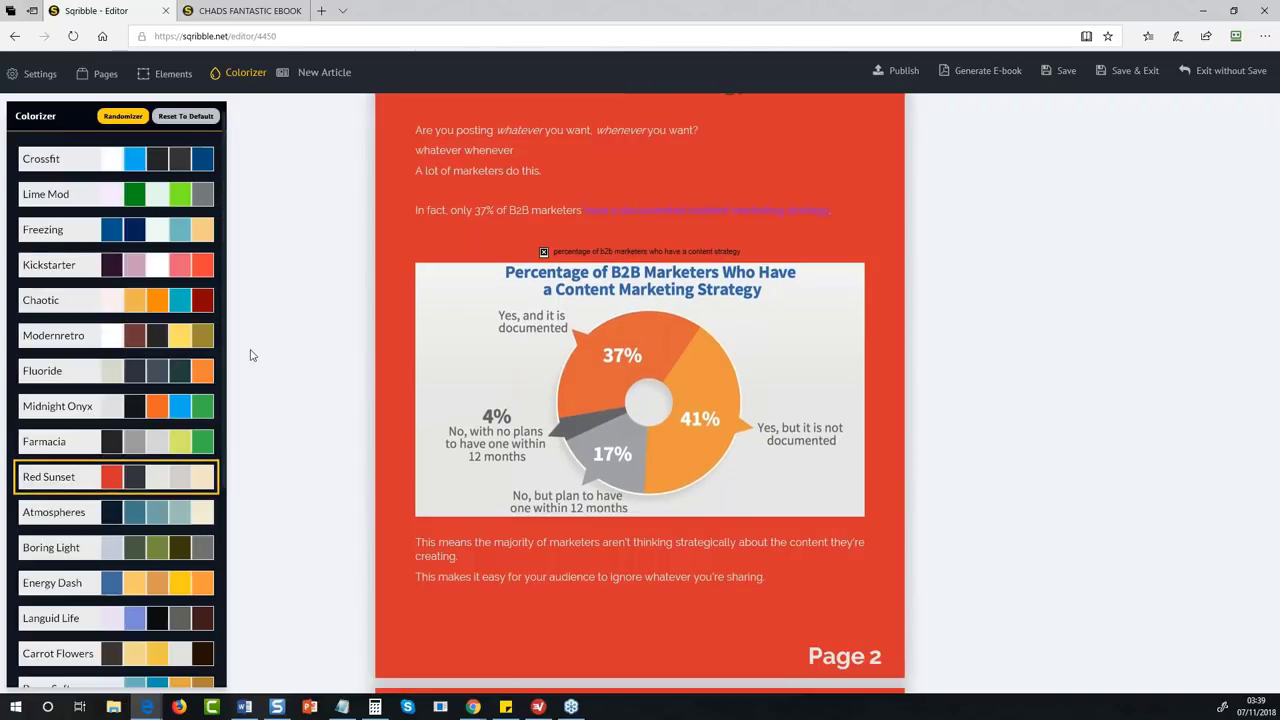
{"action": "scroll", "coordinate": [251, 354], "scroll_direction": "up", "scroll_amount": 6}
- Try the Farmacia color scheme and check how the text and images look across the first content pages
{"action": "left_click", "coordinate": [130, 446]}
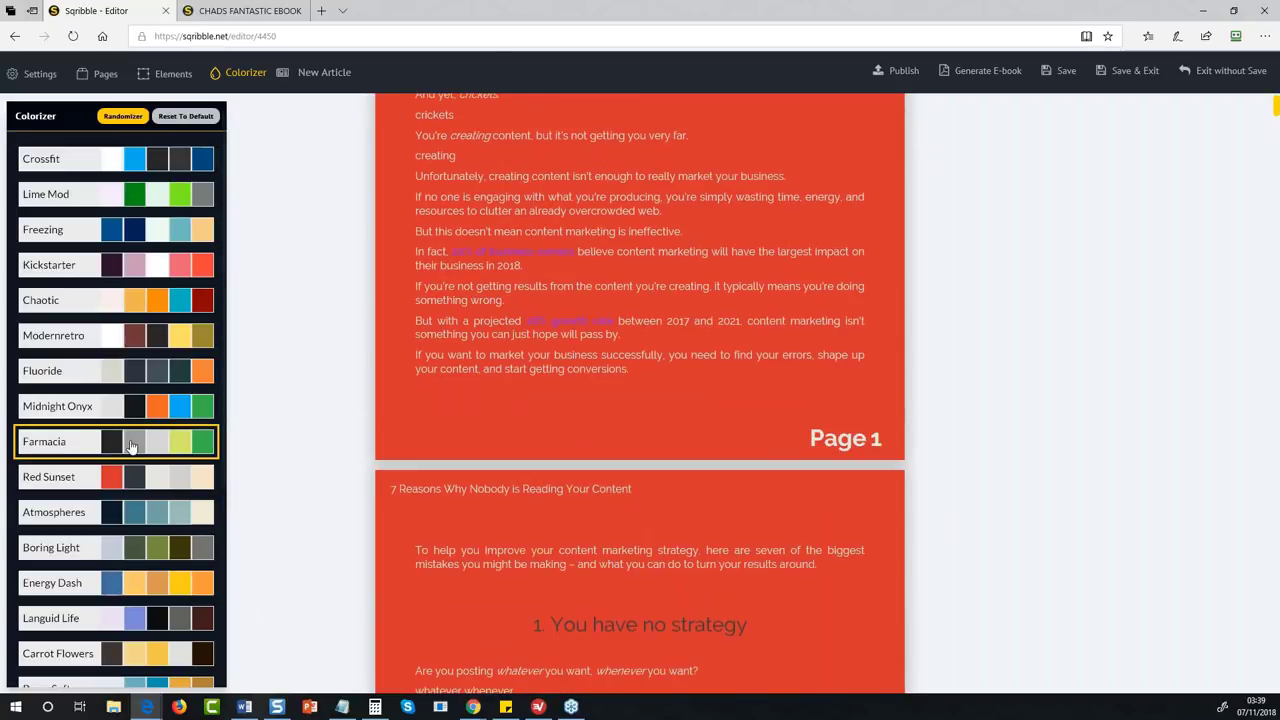
{"action": "scroll", "coordinate": [380, 362], "scroll_direction": "down", "scroll_amount": 1}
{"action": "scroll", "coordinate": [380, 362], "scroll_direction": "up", "scroll_amount": 2}
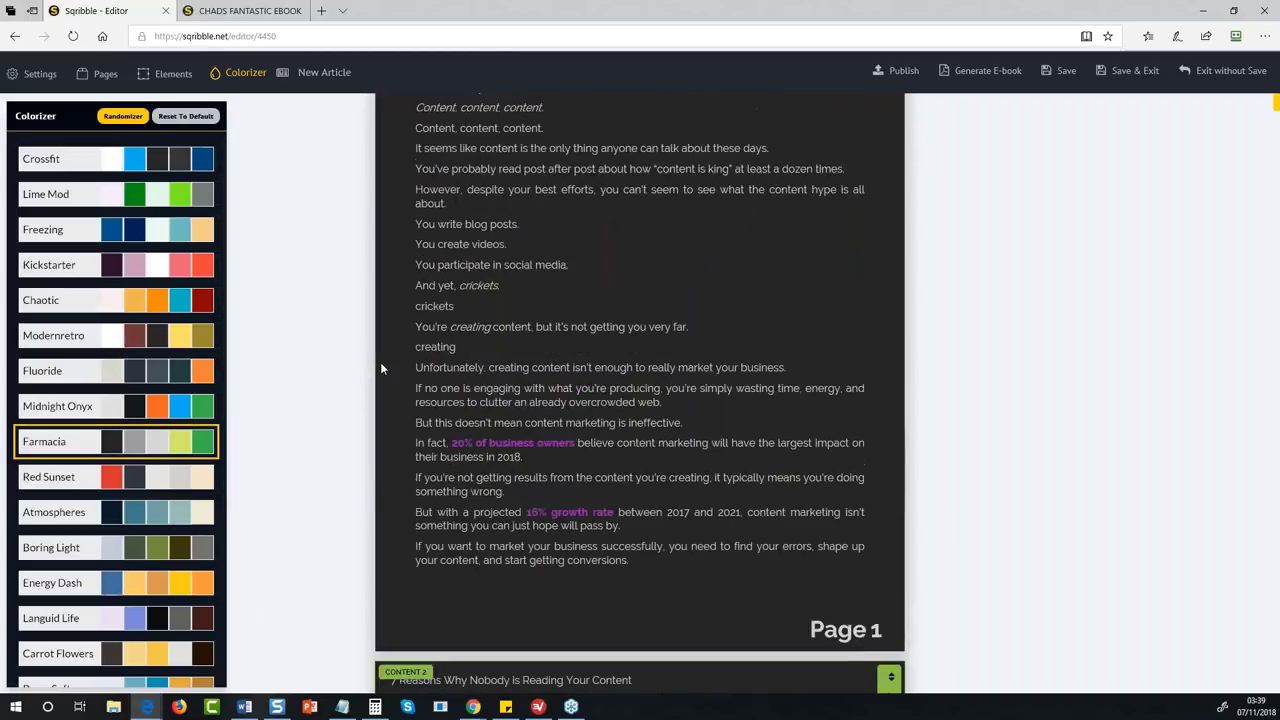
{"action": "scroll", "coordinate": [380, 362], "scroll_direction": "down", "scroll_amount": 12}
{"action": "scroll", "coordinate": [640, 400], "scroll_direction": "down", "scroll_amount": 3}
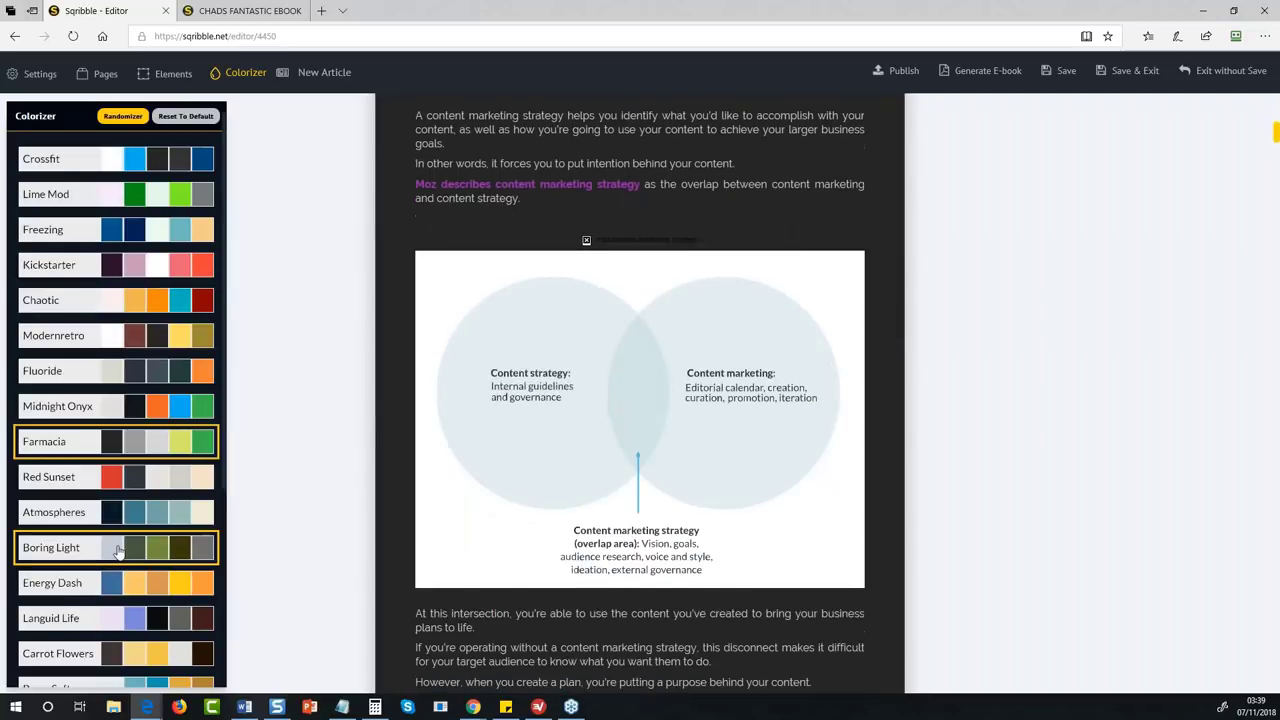
- Try the Light Tones color scheme, close the color schemes, and look over the recolored content pages
{"action": "scroll", "coordinate": [115, 450], "scroll_direction": "down", "scroll_amount": 3}
{"action": "left_click", "coordinate": [172, 524]}
{"action": "left_click", "coordinate": [160, 457]}
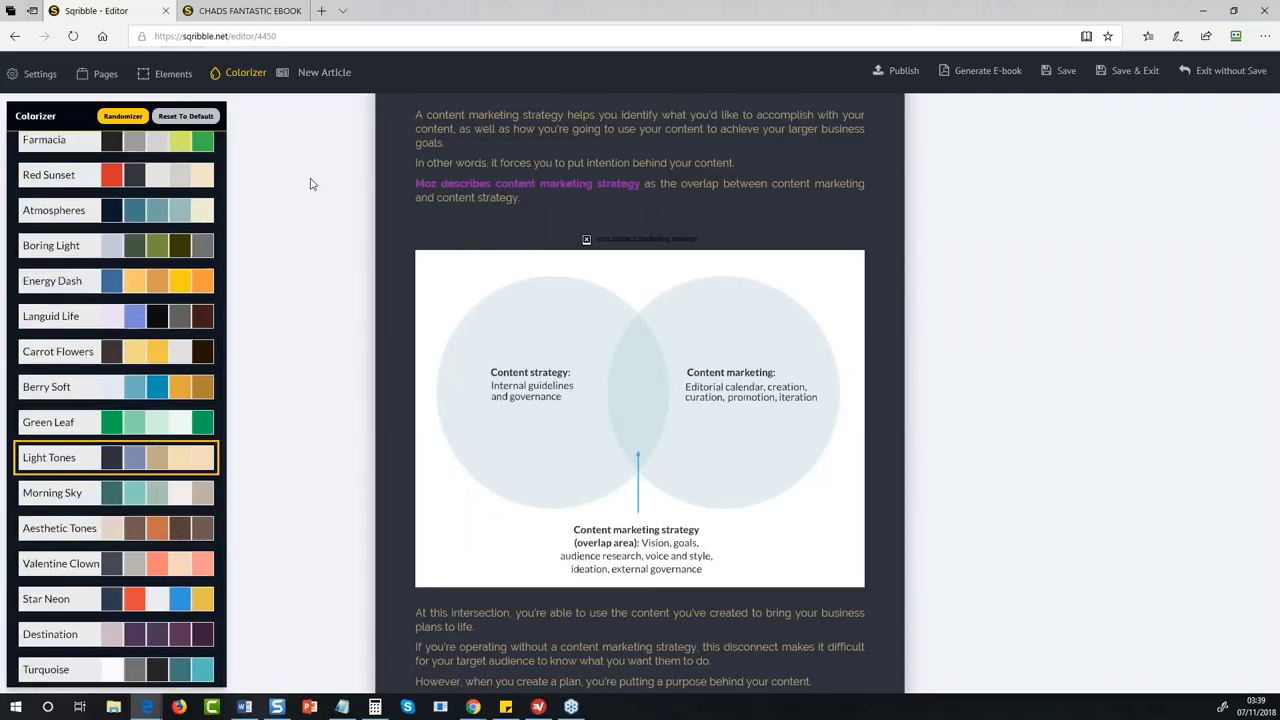
{"action": "left_click", "coordinate": [530, 291]}
{"action": "scroll", "coordinate": [640, 295], "scroll_direction": "up", "scroll_amount": 1}
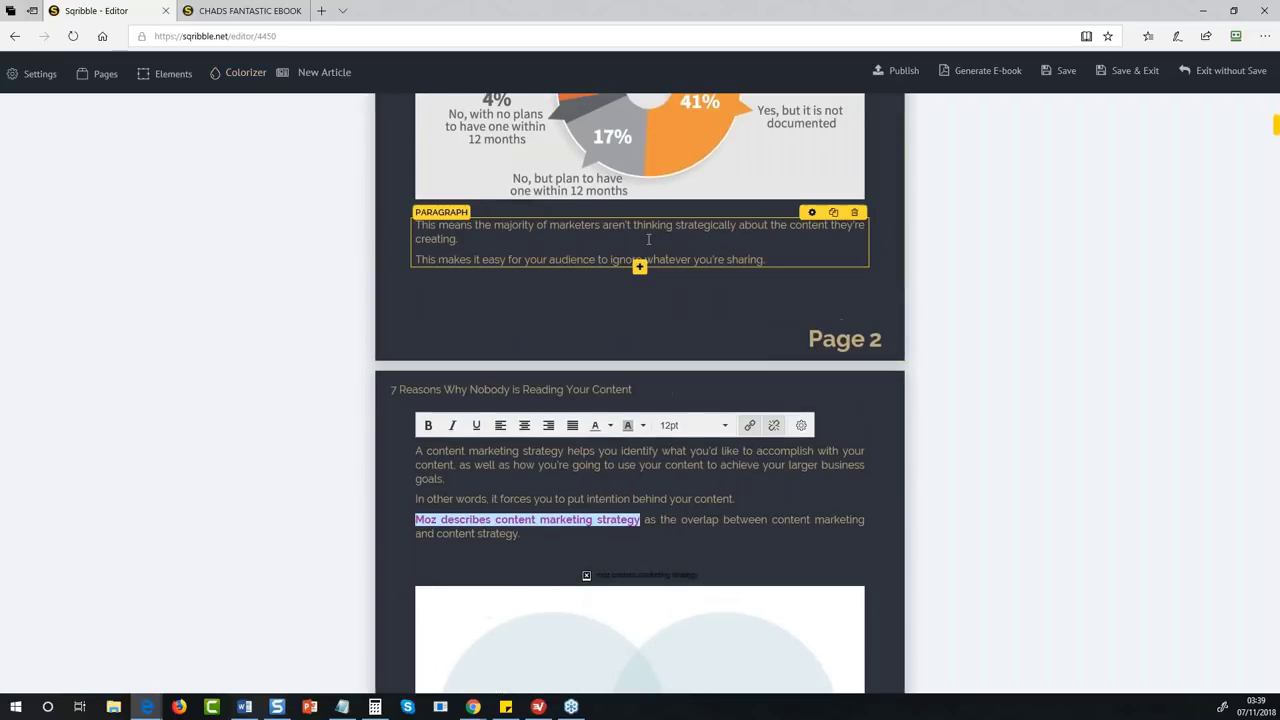
{"action": "scroll", "coordinate": [640, 207], "scroll_direction": "up", "scroll_amount": 5}
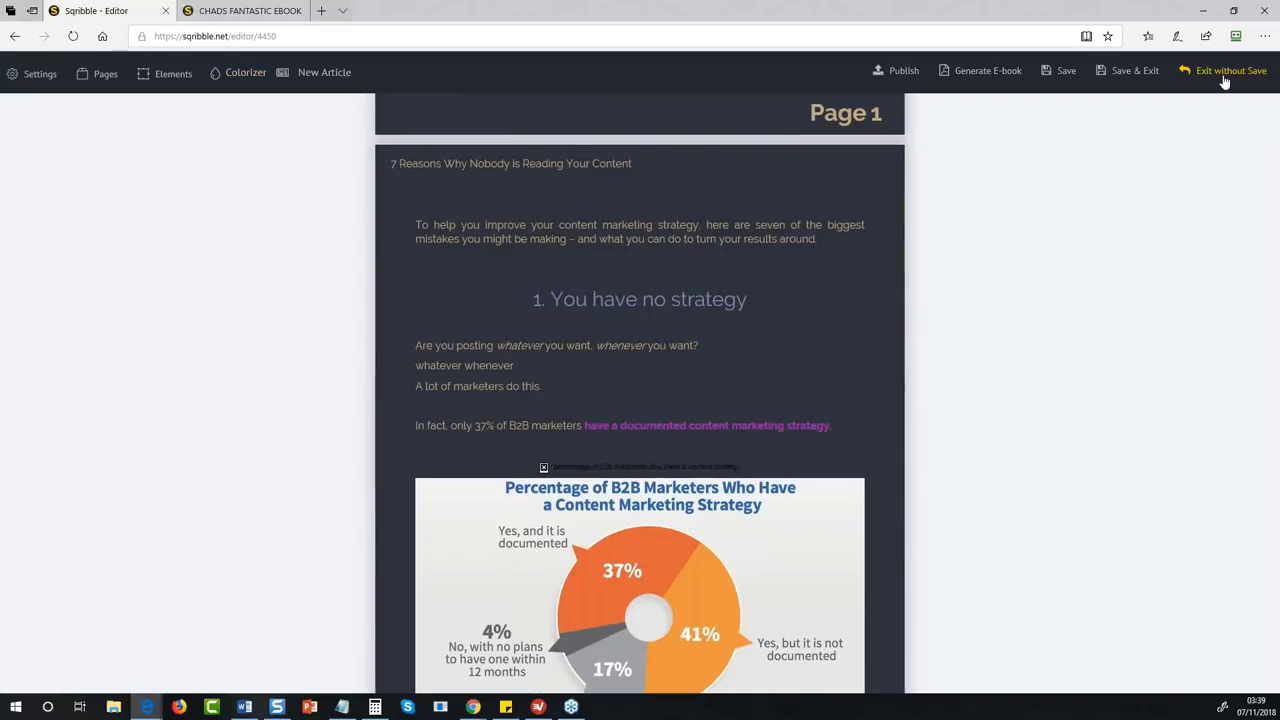
- Exit the editor without saving and browse the e-book templates gallery
{"action": "left_click", "coordinate": [1224, 78]}
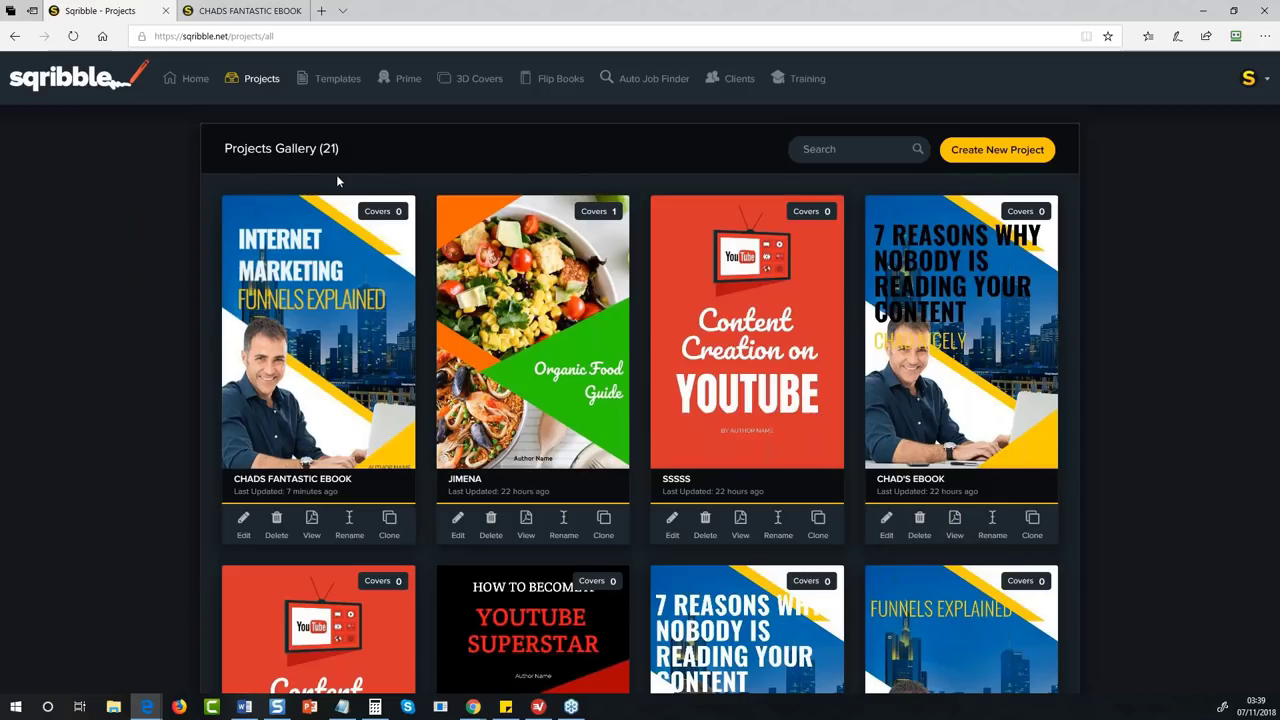
{"action": "left_click", "coordinate": [338, 80]}
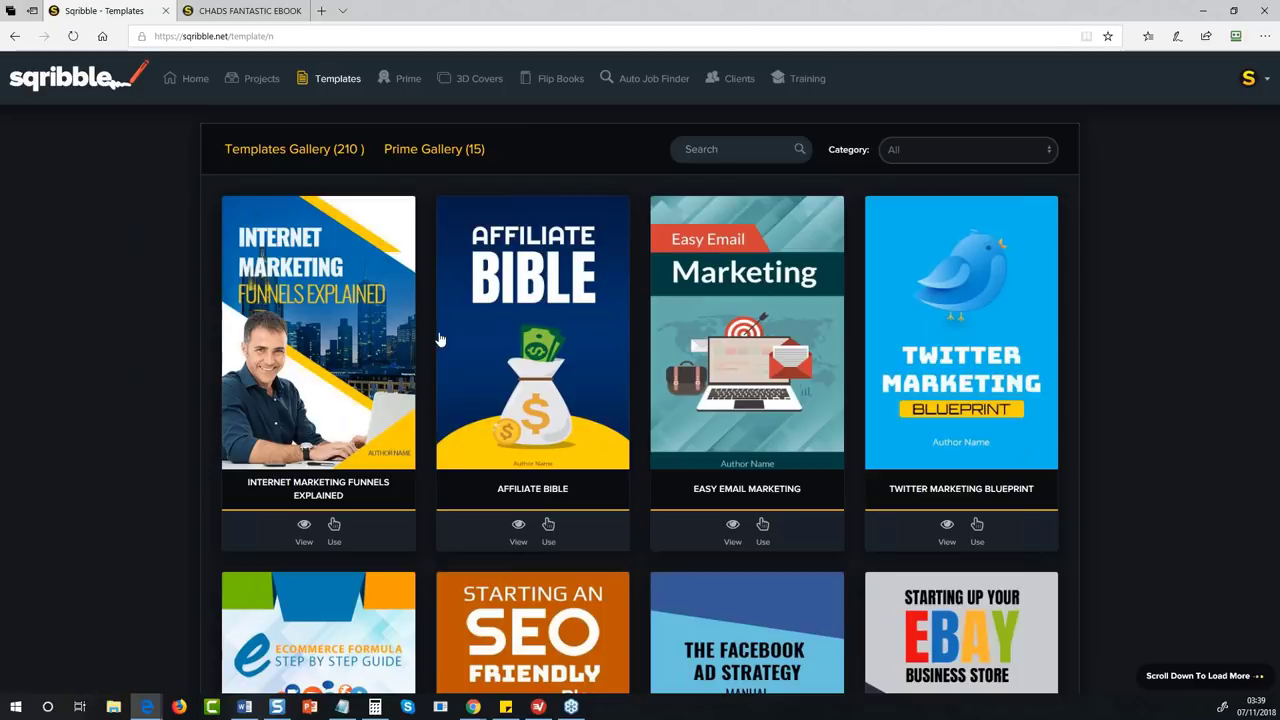
{"action": "scroll", "coordinate": [440, 340], "scroll_direction": "down", "scroll_amount": 12}
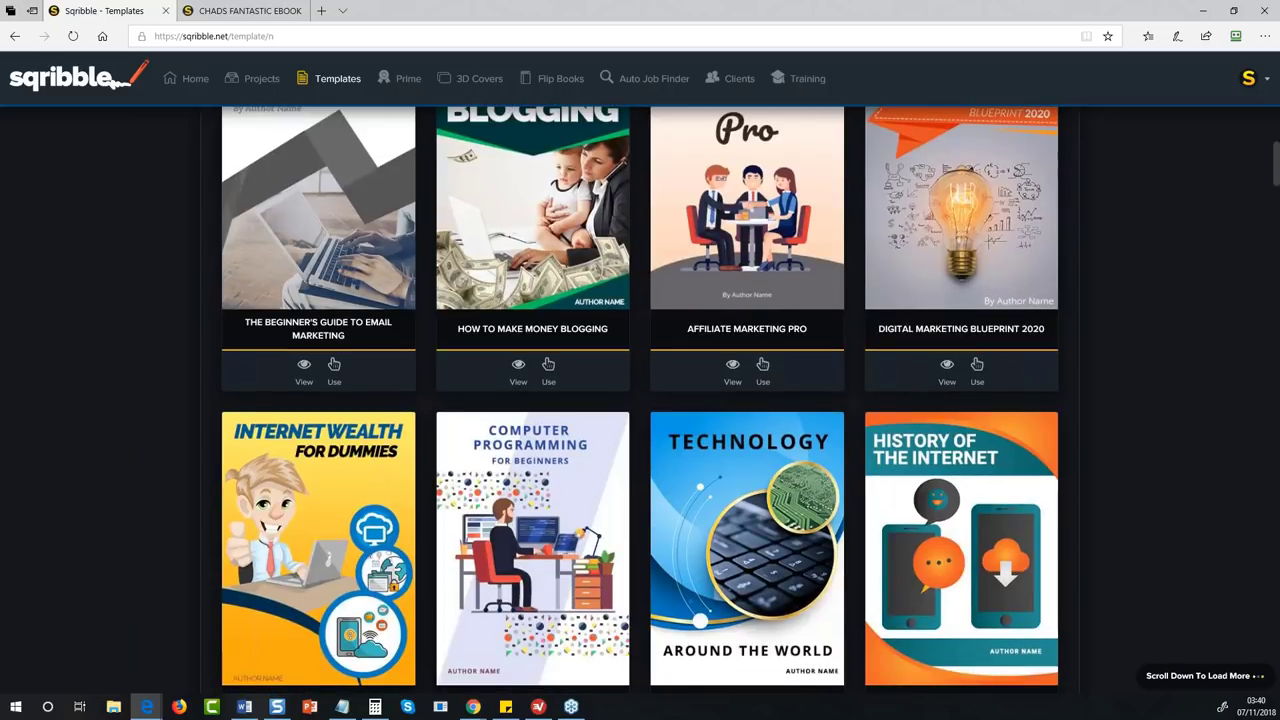
- Browse the template gallery and start a new e-book from the "Masterchef Cookbook - The Kitchen Bible" template
{"action": "scroll", "coordinate": [688, 358], "scroll_direction": "down", "scroll_amount": 10}
{"action": "scroll", "coordinate": [660, 358], "scroll_direction": "up", "scroll_amount": 10}
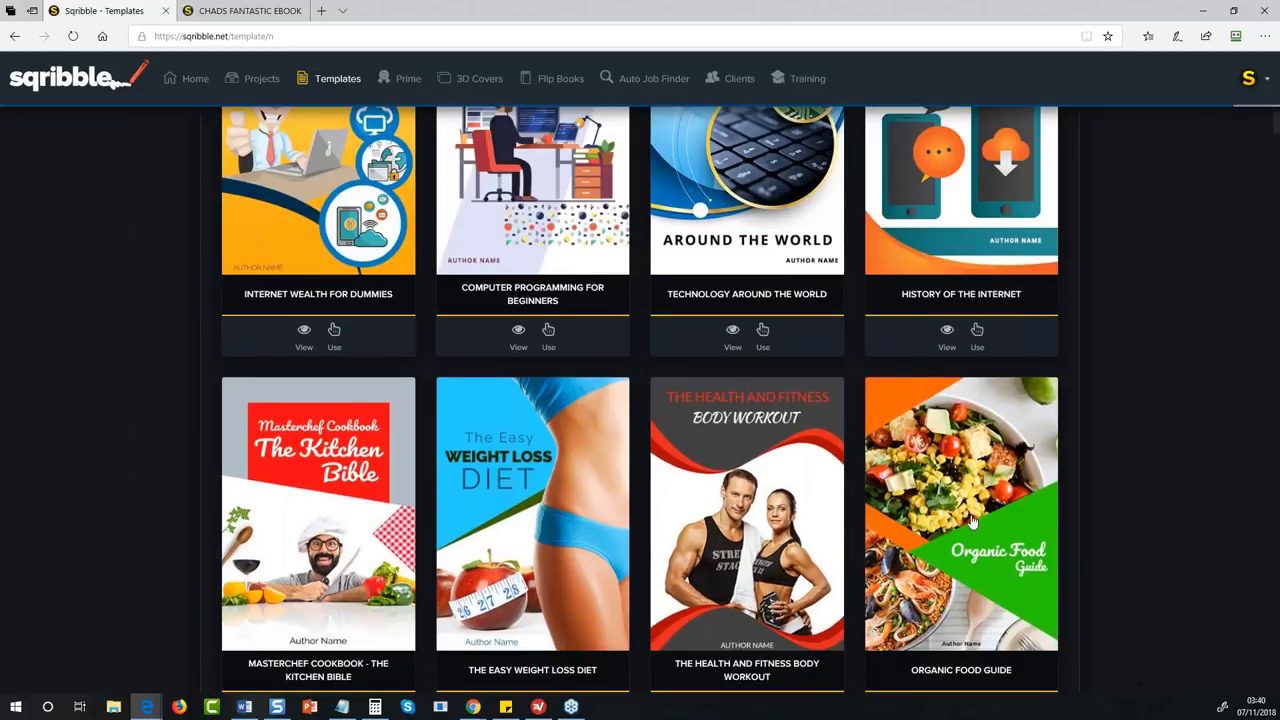
{"action": "scroll", "coordinate": [1023, 529], "scroll_direction": "down", "scroll_amount": 3}
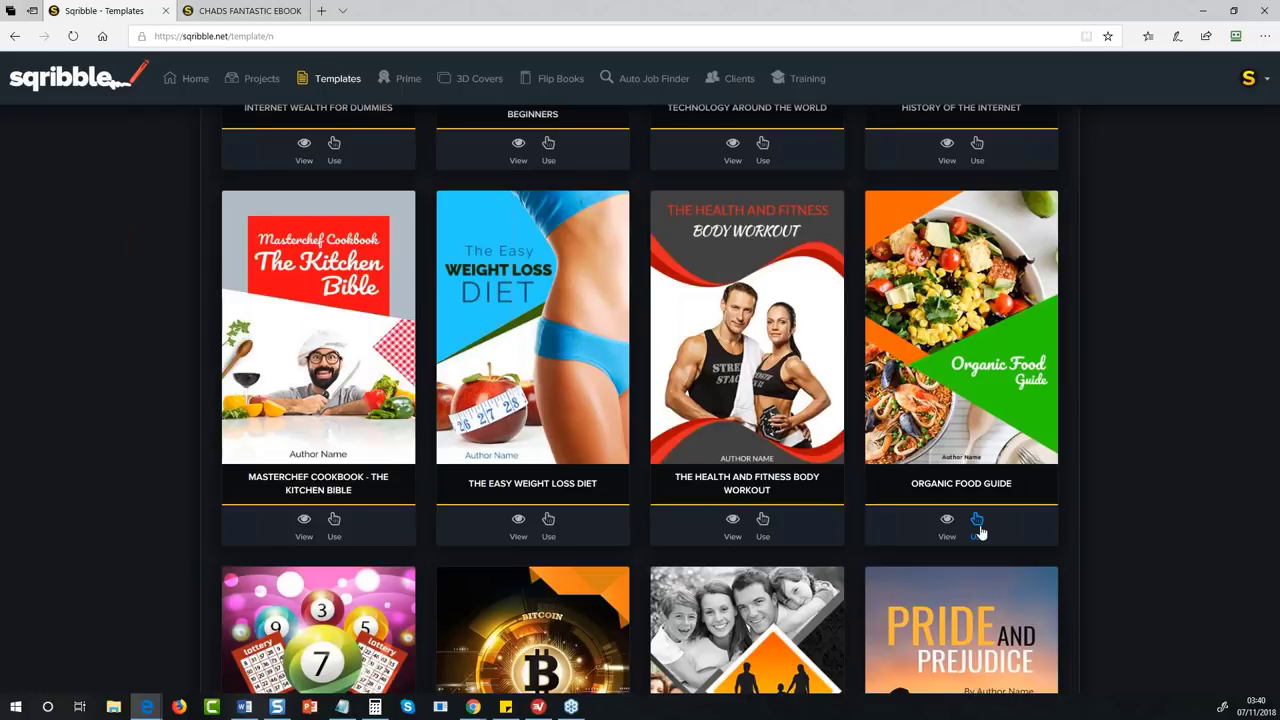
{"action": "left_click", "coordinate": [334, 526]}
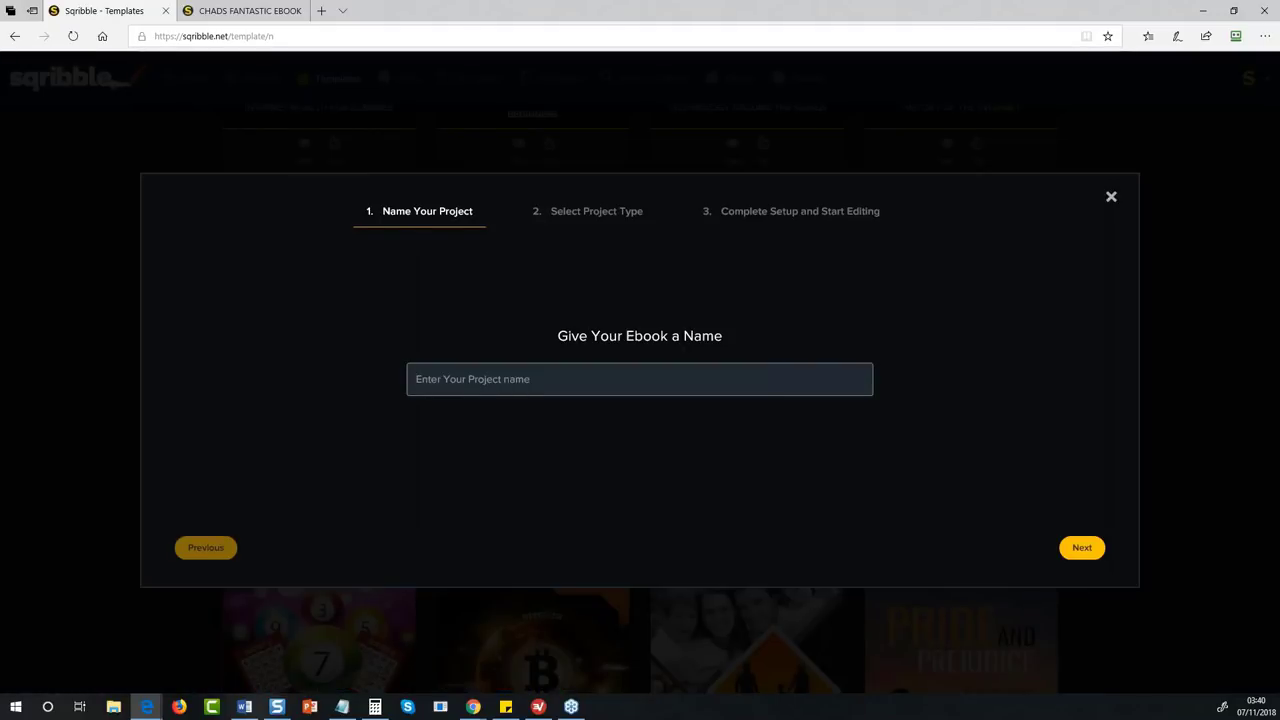
- Name the new e-book project "CHADS CHICKEN BOOK" and continue to the project type selection
{"action": "type", "text": "CHAD RA"}
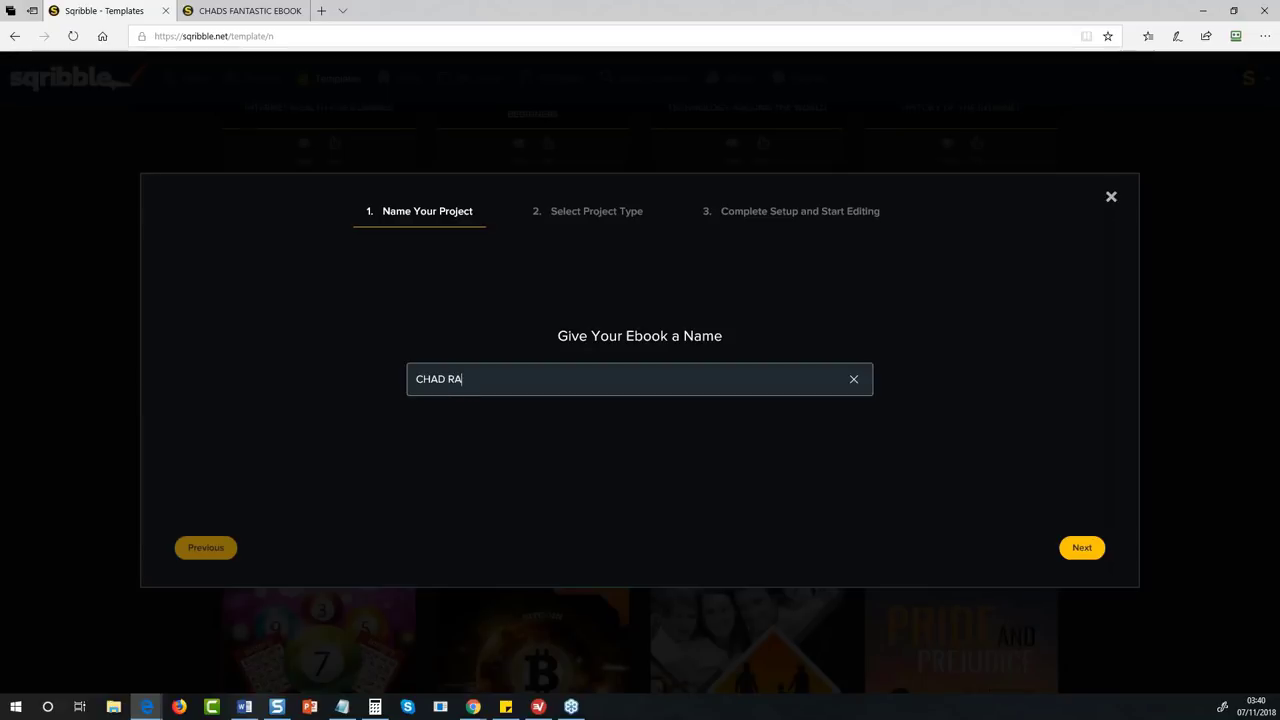
{"action": "type", "text": "MPLATE"}
{"action": "left_click_drag", "start_coordinate": [540, 386], "coordinate": [448, 379]}
{"action": "key", "text": "End"}
{"action": "key", "text": "BackSpace"}
{"action": "key", "text": "BackSpace"}
{"action": "key", "text": "BackSpace"}
{"action": "key", "text": "BackSpace"}
{"action": "key", "text": "BackSpace"}
{"action": "key", "text": "BackSpace"}
{"action": "type", "text": "S CHICKEN BOOK"}
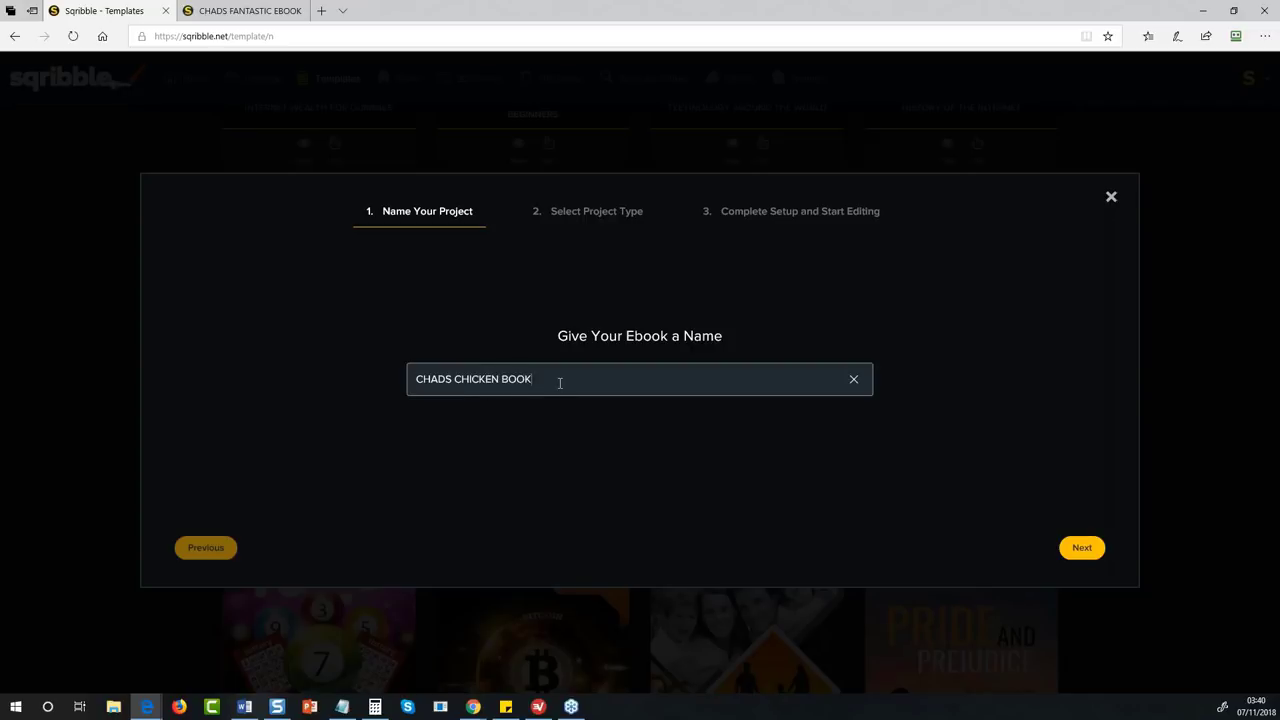
{"action": "left_click", "coordinate": [1078, 555]}
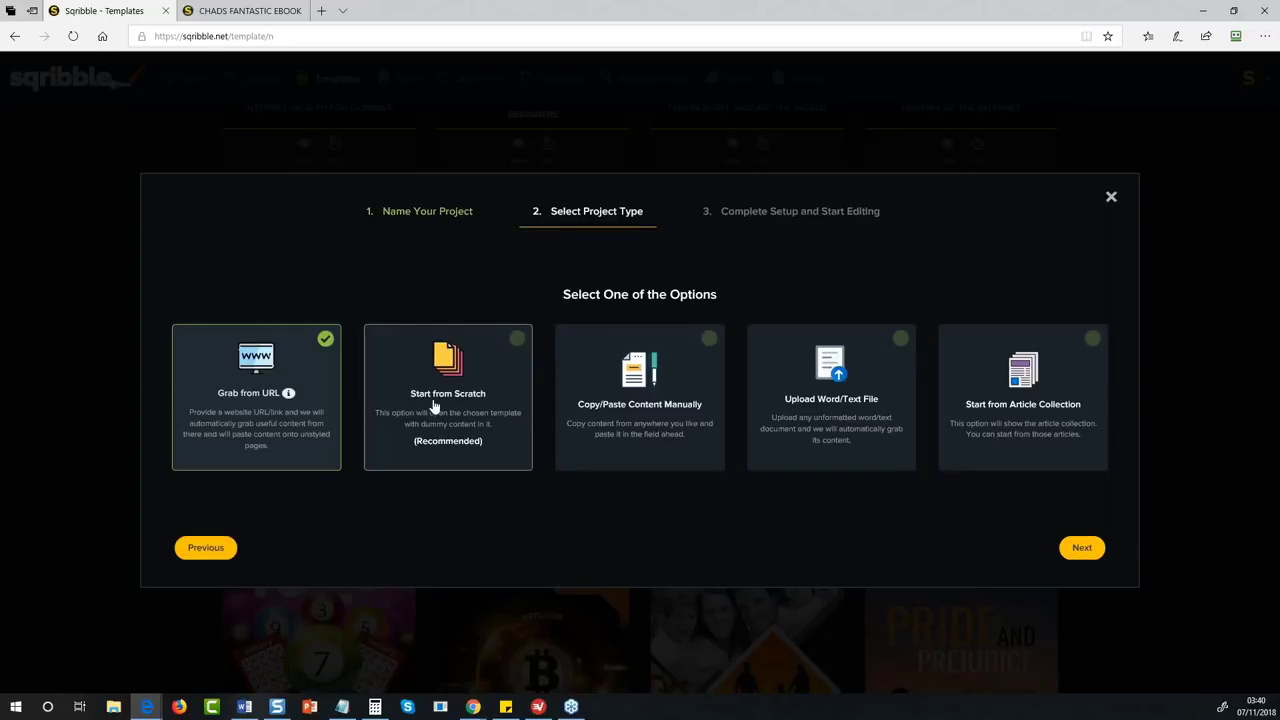
- Choose Start from Scratch as the project type and finish the setup to open the template for editing
{"action": "left_click", "coordinate": [495, 460]}
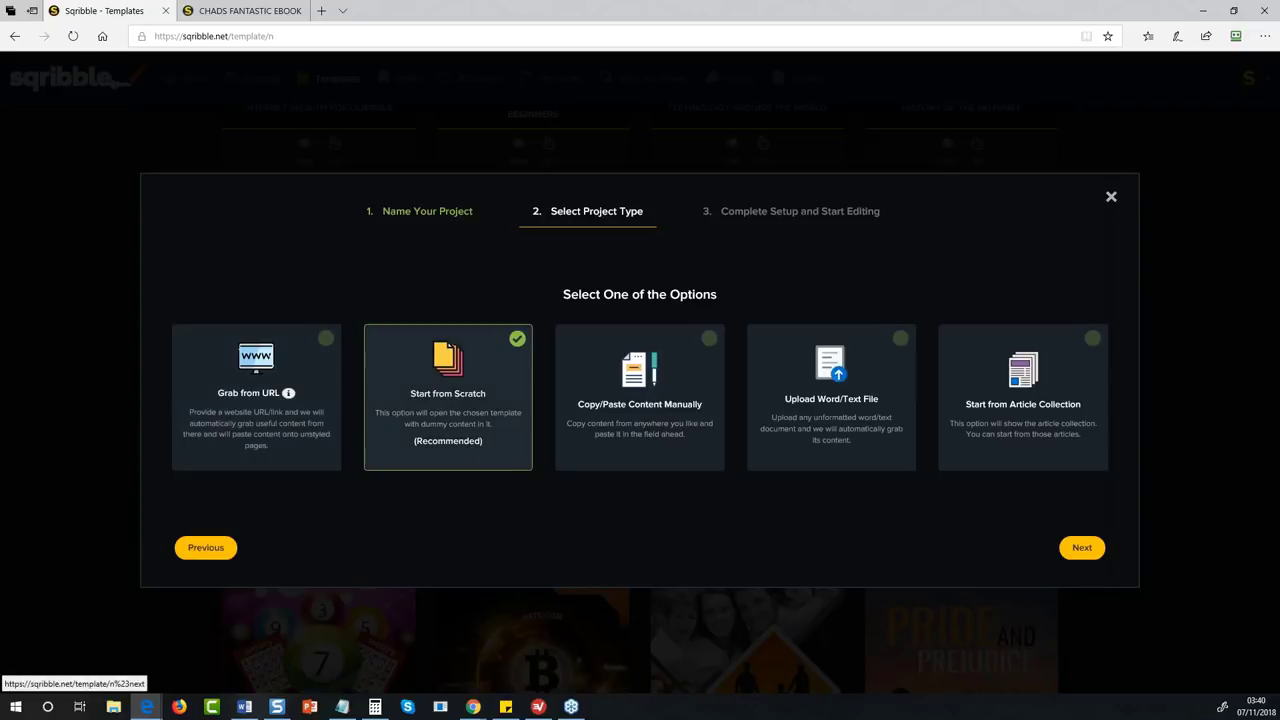
{"action": "left_click", "coordinate": [1080, 549]}
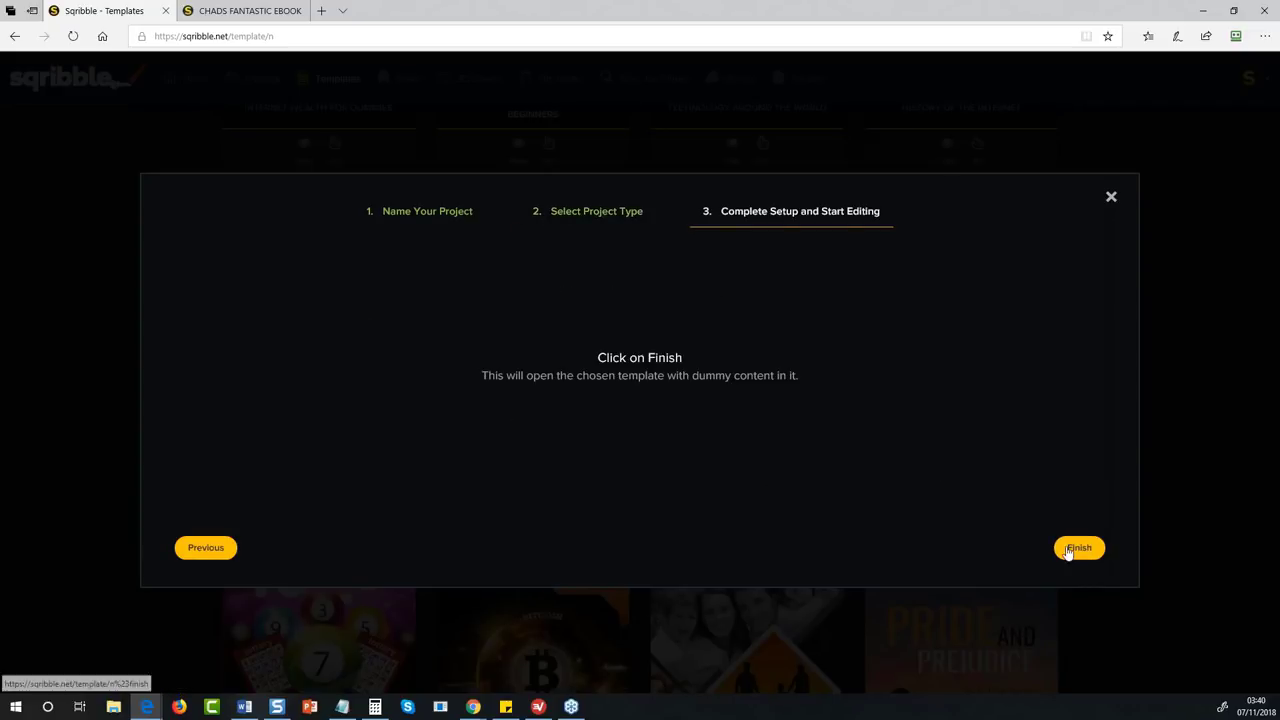
{"action": "left_click", "coordinate": [1078, 549]}
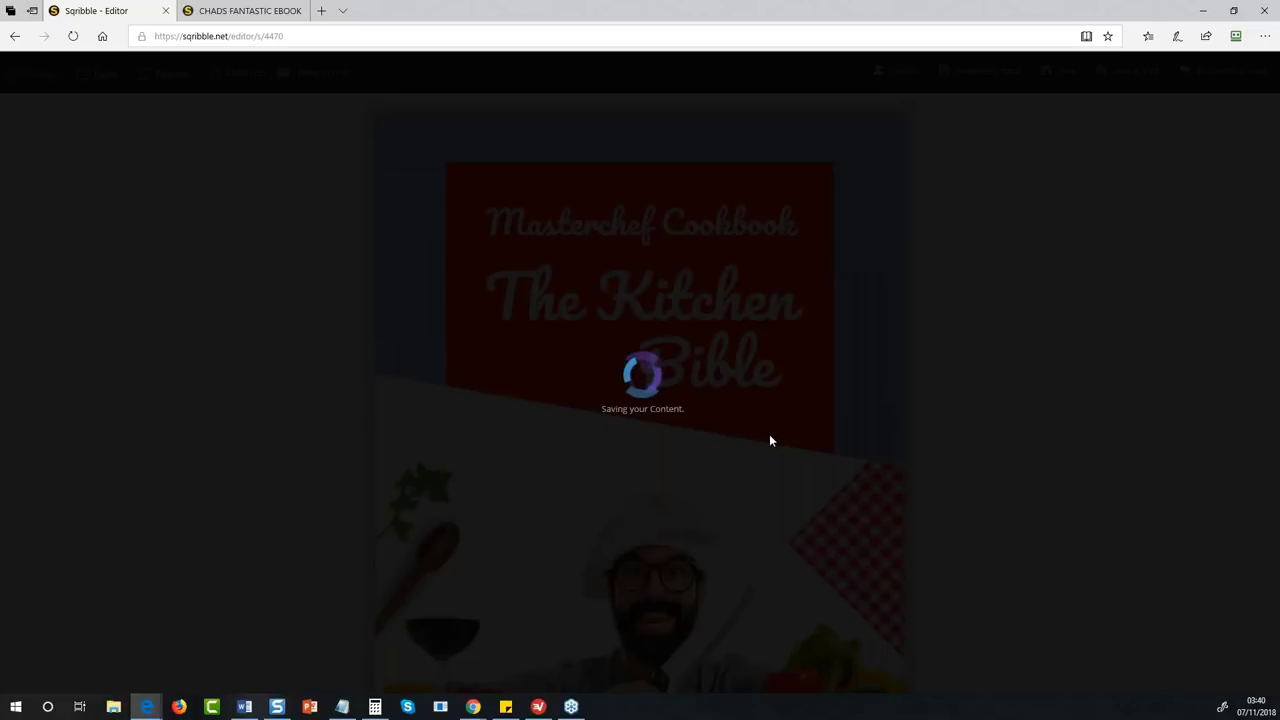
- Replace the cover's main headline "The Kitchen Bible" with "Gordon Ramsey"
{"action": "scroll", "coordinate": [697, 434], "scroll_direction": "down", "scroll_amount": 1}
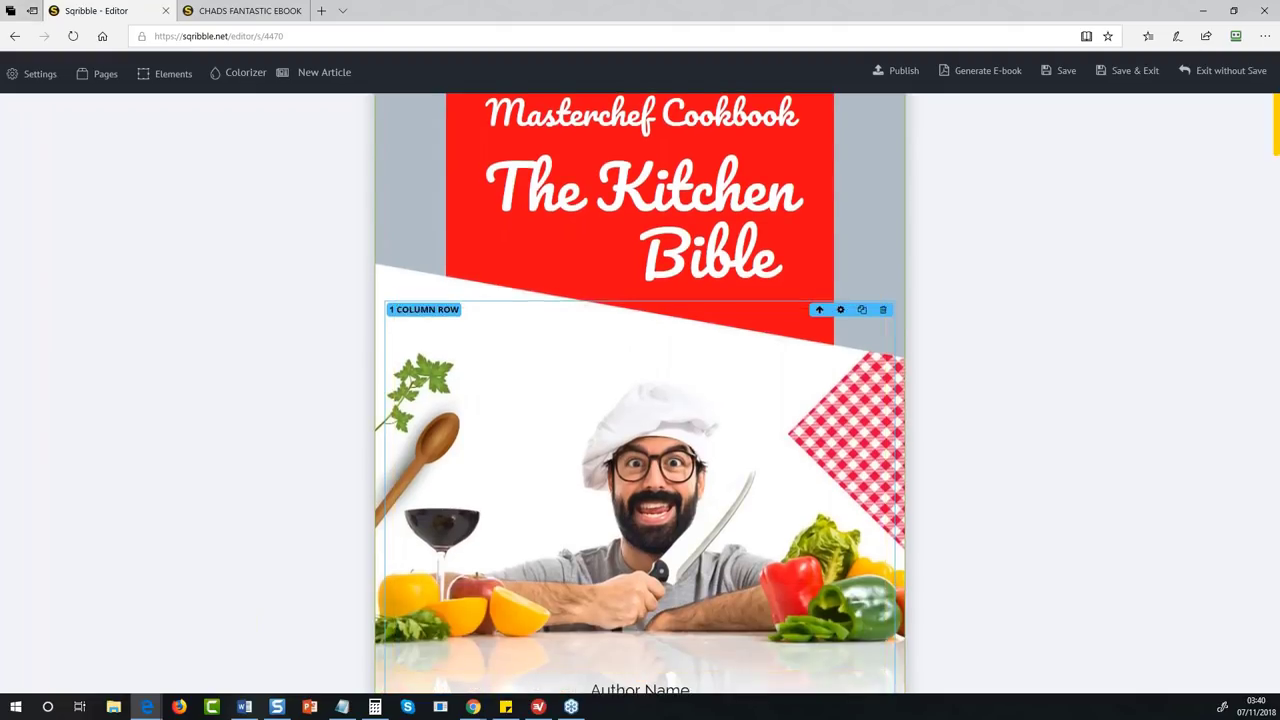
{"action": "scroll", "coordinate": [699, 433], "scroll_direction": "up", "scroll_amount": 1}
{"action": "left_click", "coordinate": [776, 378]}
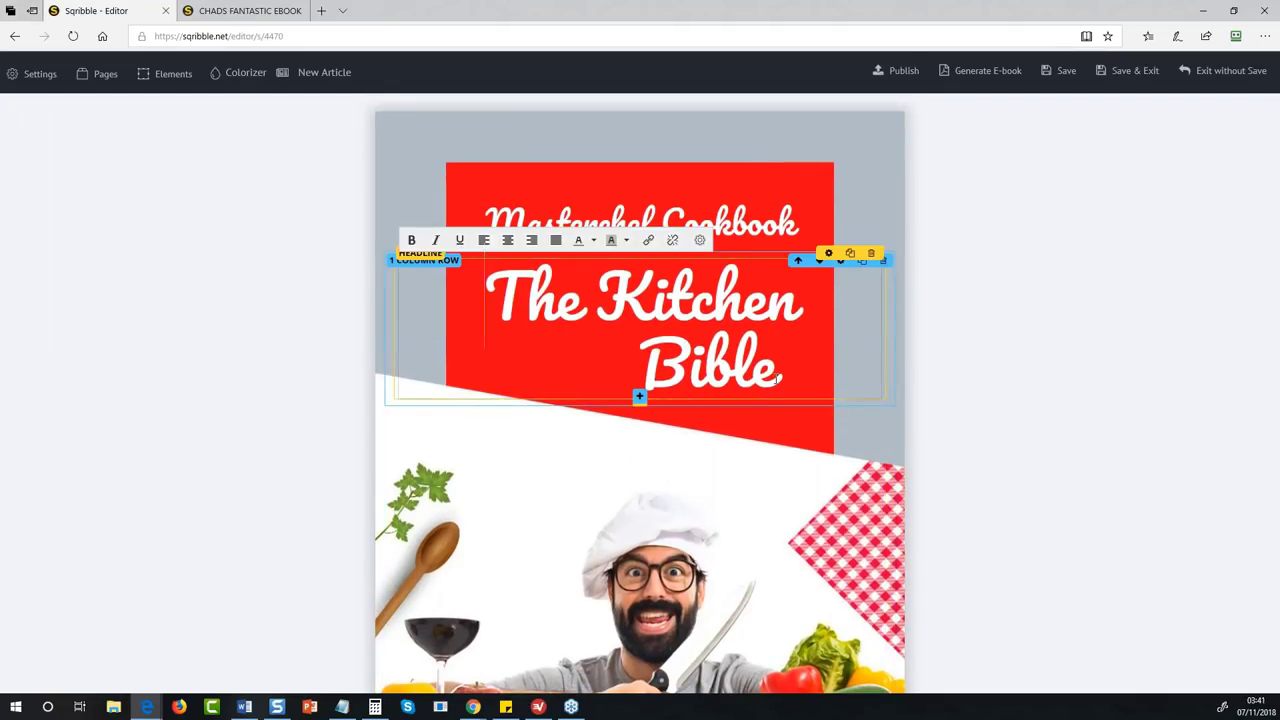
{"action": "key", "text": "BackSpace"}
{"action": "key", "text": "BackSpace"}
{"action": "key", "text": "BackSpace"}
{"action": "key", "text": "BackSpace"}
{"action": "key", "text": "BackSpace"}
{"action": "key", "text": "BackSpace"}
{"action": "key", "text": "BackSpace"}
{"action": "key", "text": "BackSpace"}
{"action": "key", "text": "BackSpace"}
{"action": "key", "text": "BackSpace"}
{"action": "key", "text": "BackSpace"}
{"action": "key", "text": "BackSpace"}
{"action": "key", "text": "BackSpace"}
{"action": "key", "text": "BackSpace"}
{"action": "key", "text": "BackSpace"}
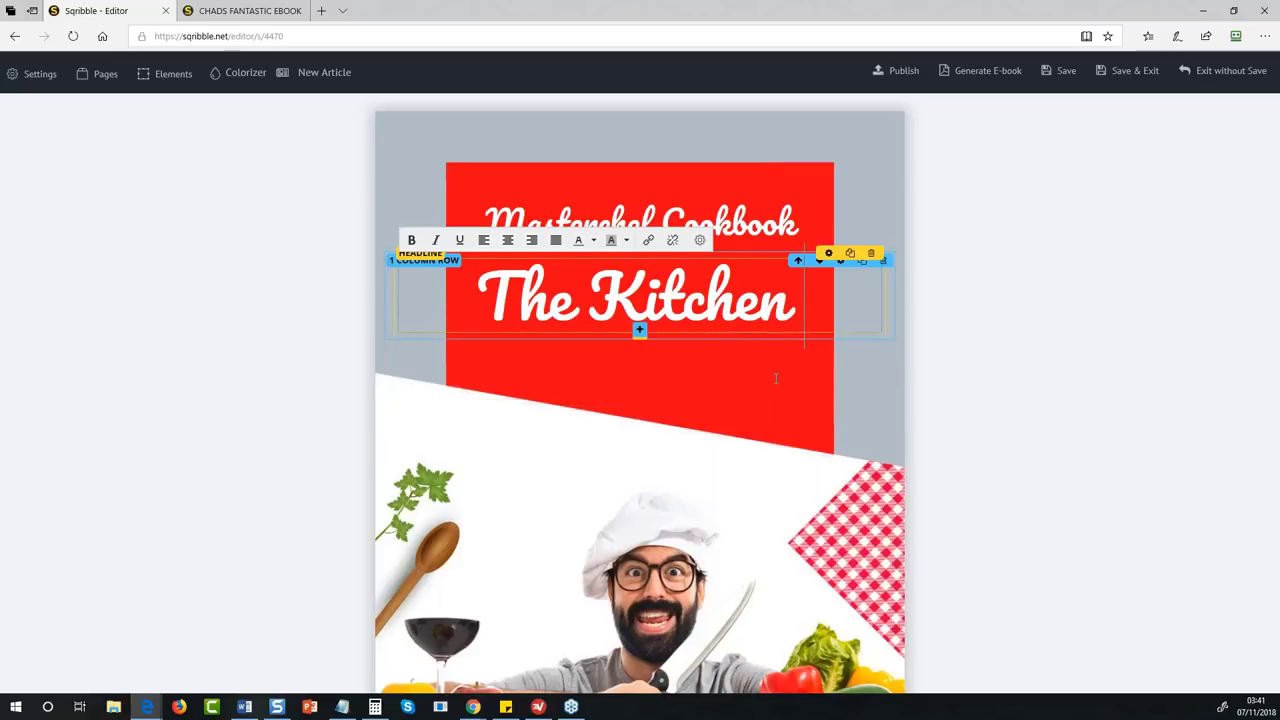
{"action": "key", "text": "BackSpace"}
{"action": "key", "text": "BackSpace"}
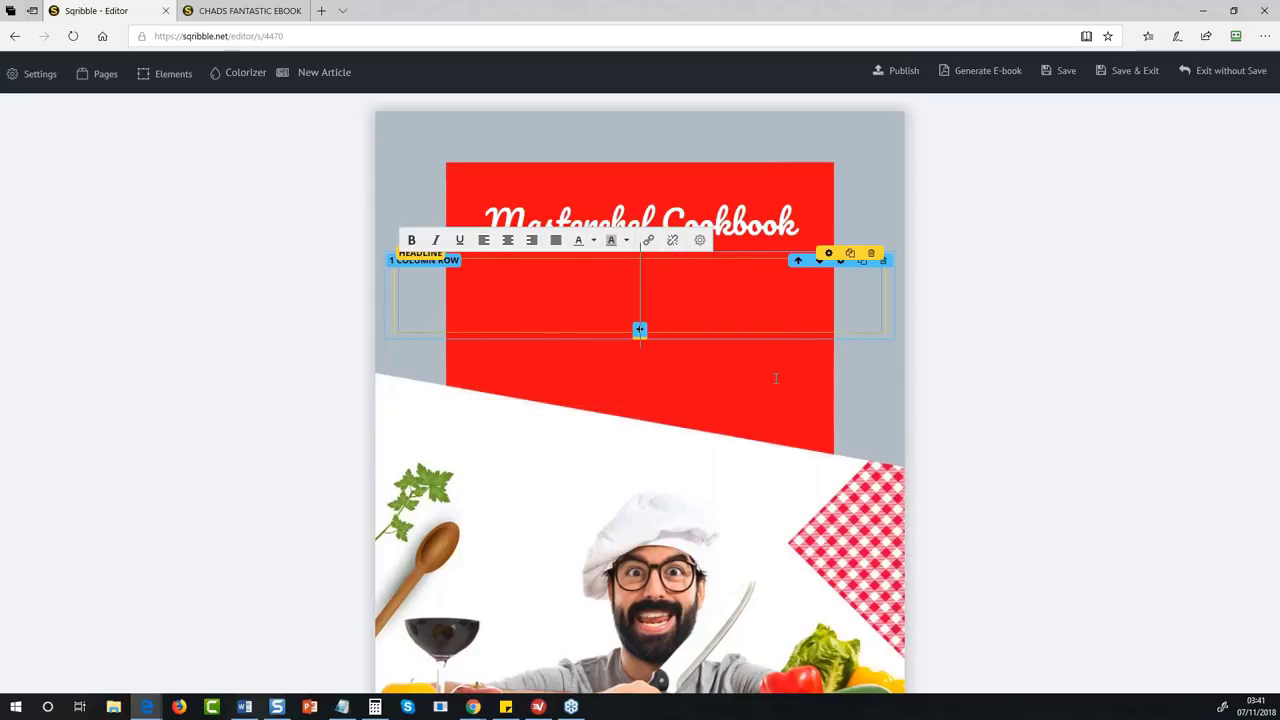
{"action": "type", "text": "GordonRam"}
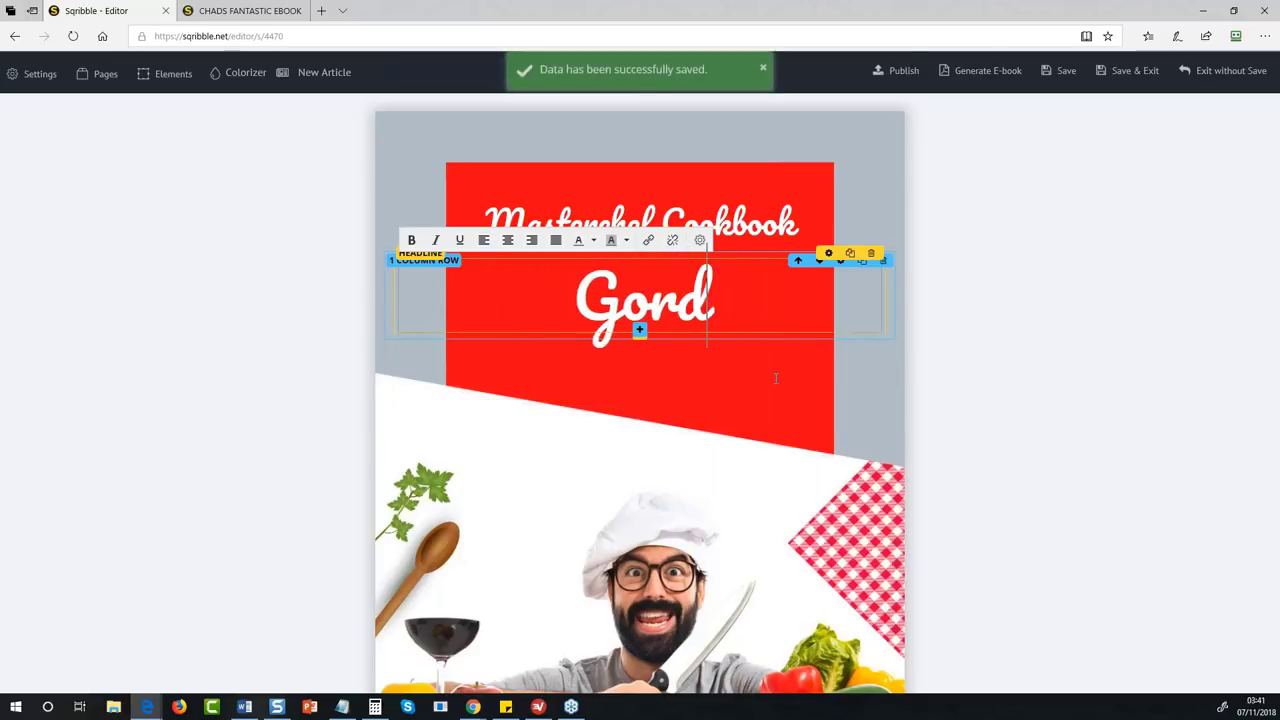
{"action": "key", "text": "BackSpace"}
{"action": "key", "text": "BackSpace"}
{"action": "key", "text": "BackSpace"}
{"action": "type", "text": "Ramsey"}
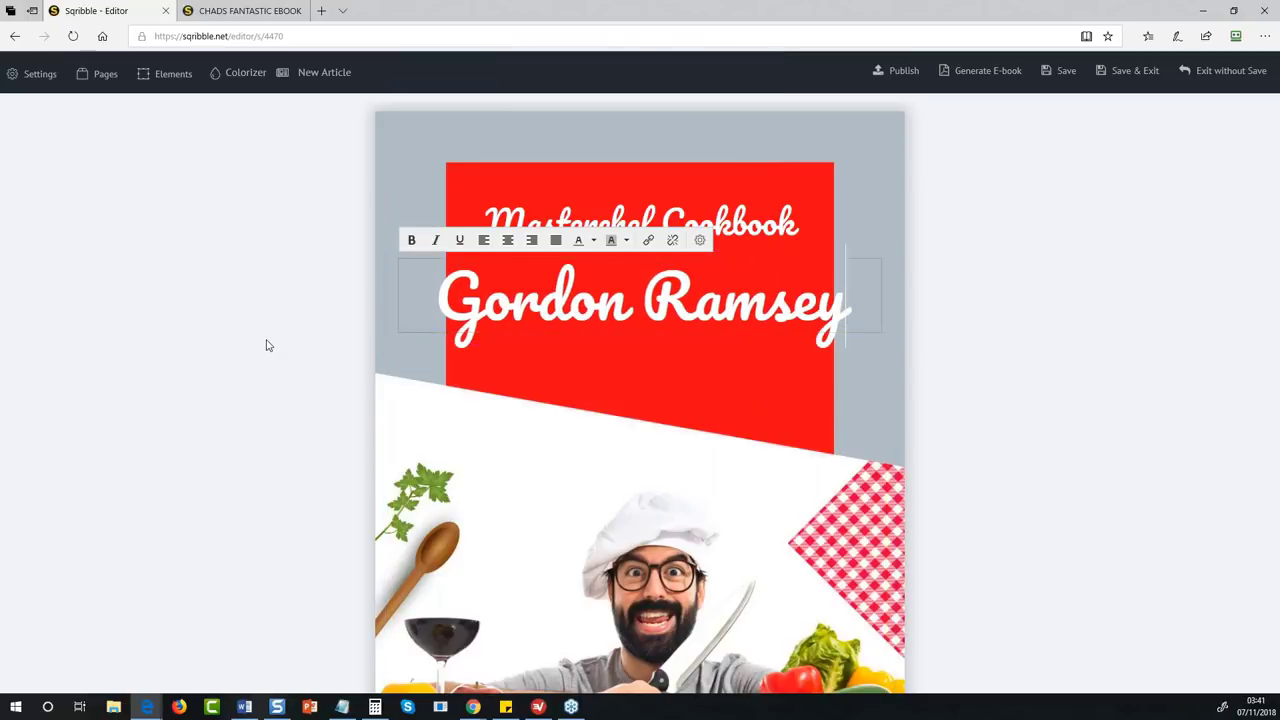
- Replace the cover's upper headline "Masterchef Cookbook" with "FAST FOOD EBOOK"
{"action": "left_click", "coordinate": [749, 227]}
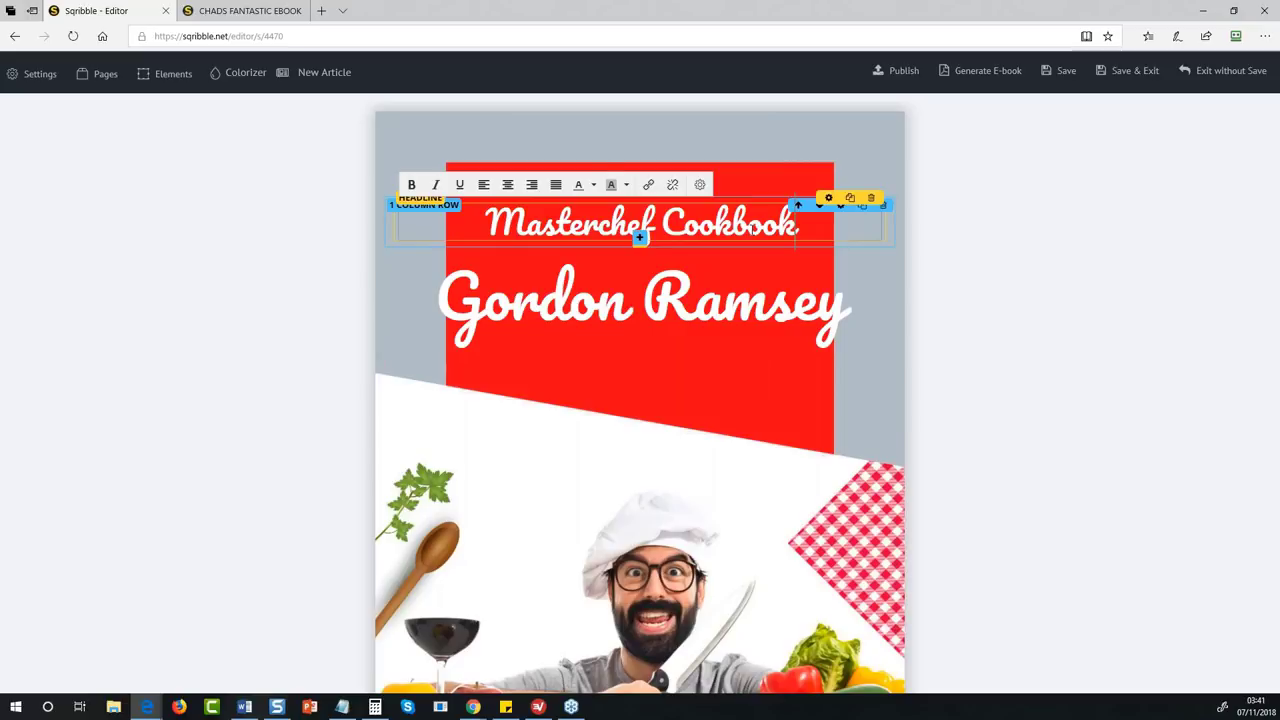
{"action": "triple_click", "coordinate": [752, 227]}
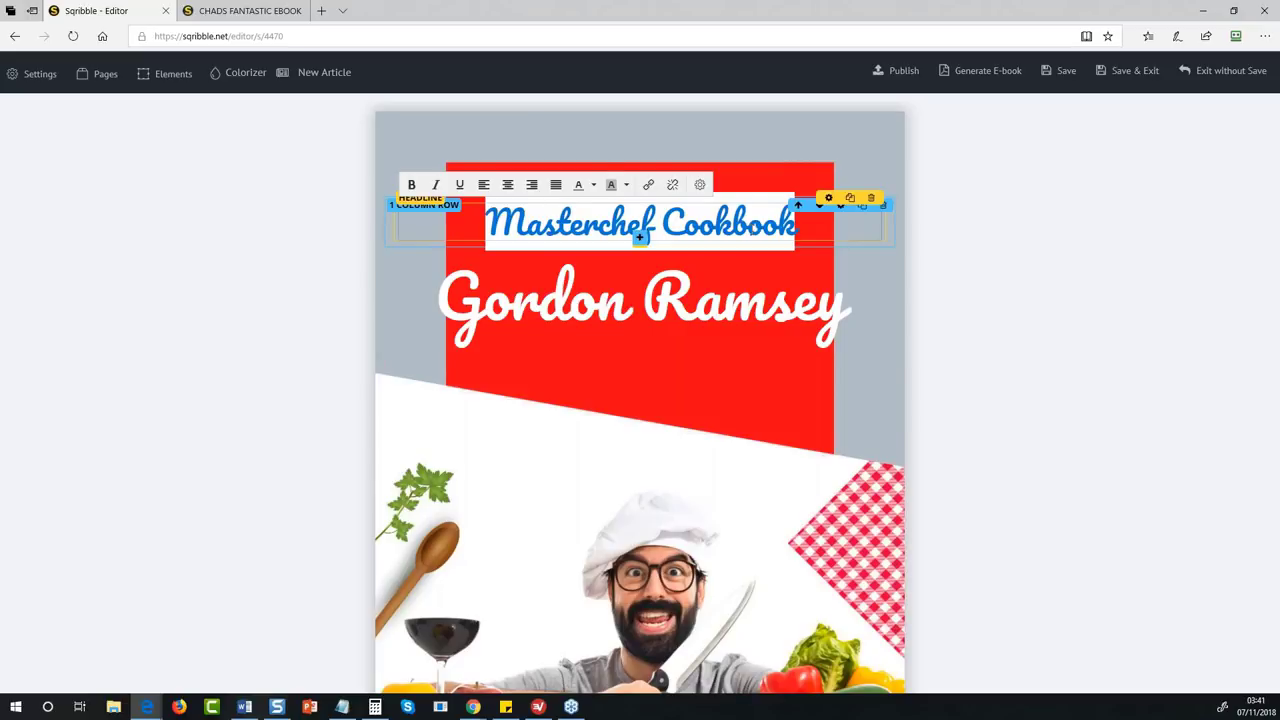
{"action": "type", "text": "FU"}
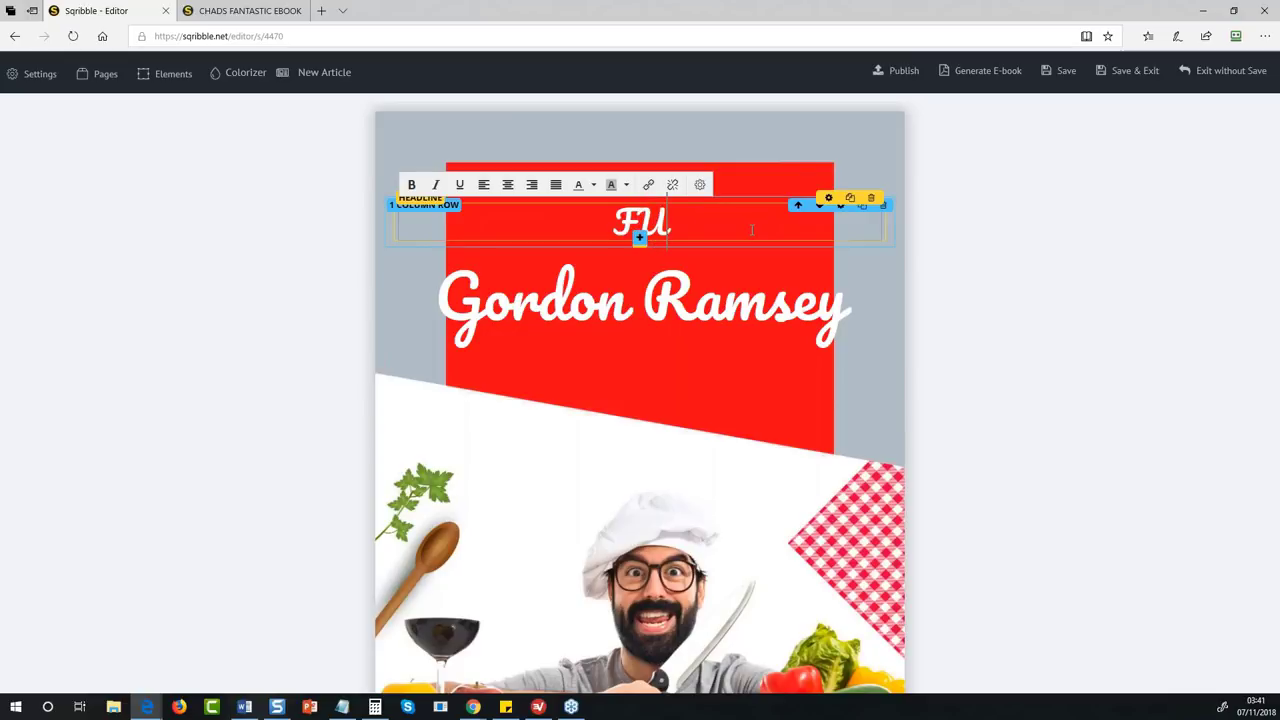
{"action": "triple_click", "coordinate": [752, 230]}
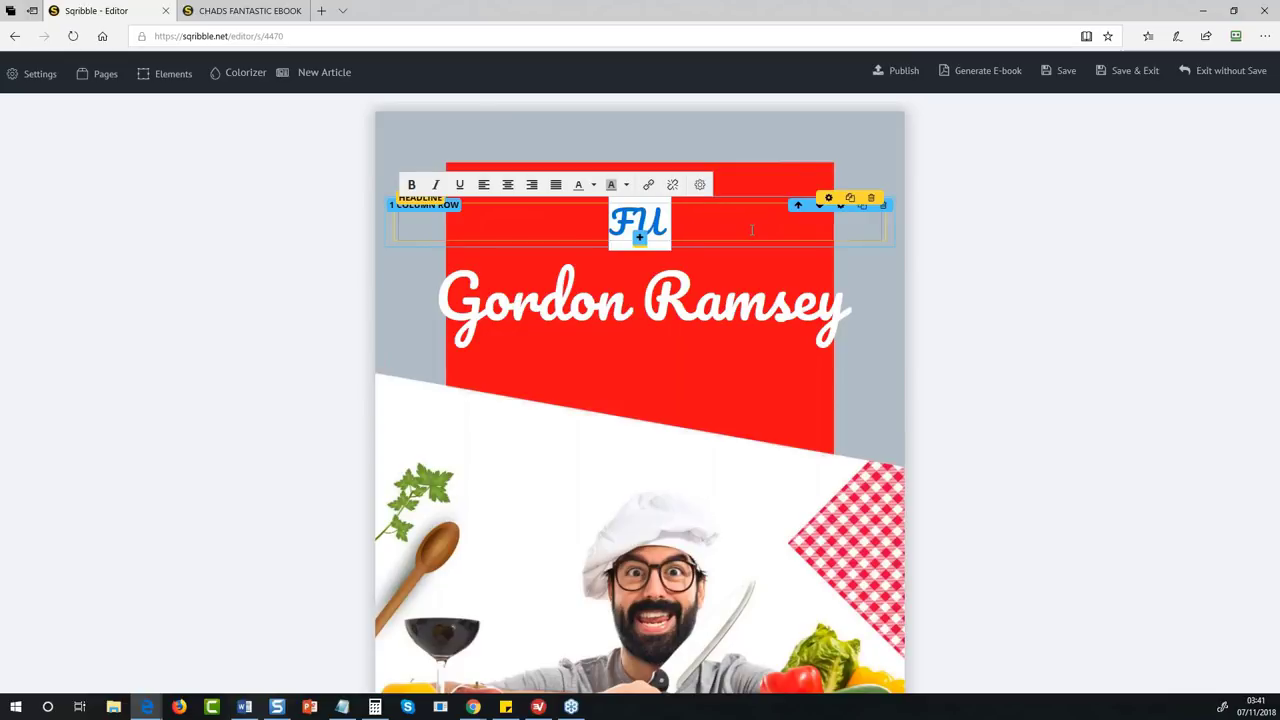
{"action": "key", "text": "BackSpace"}
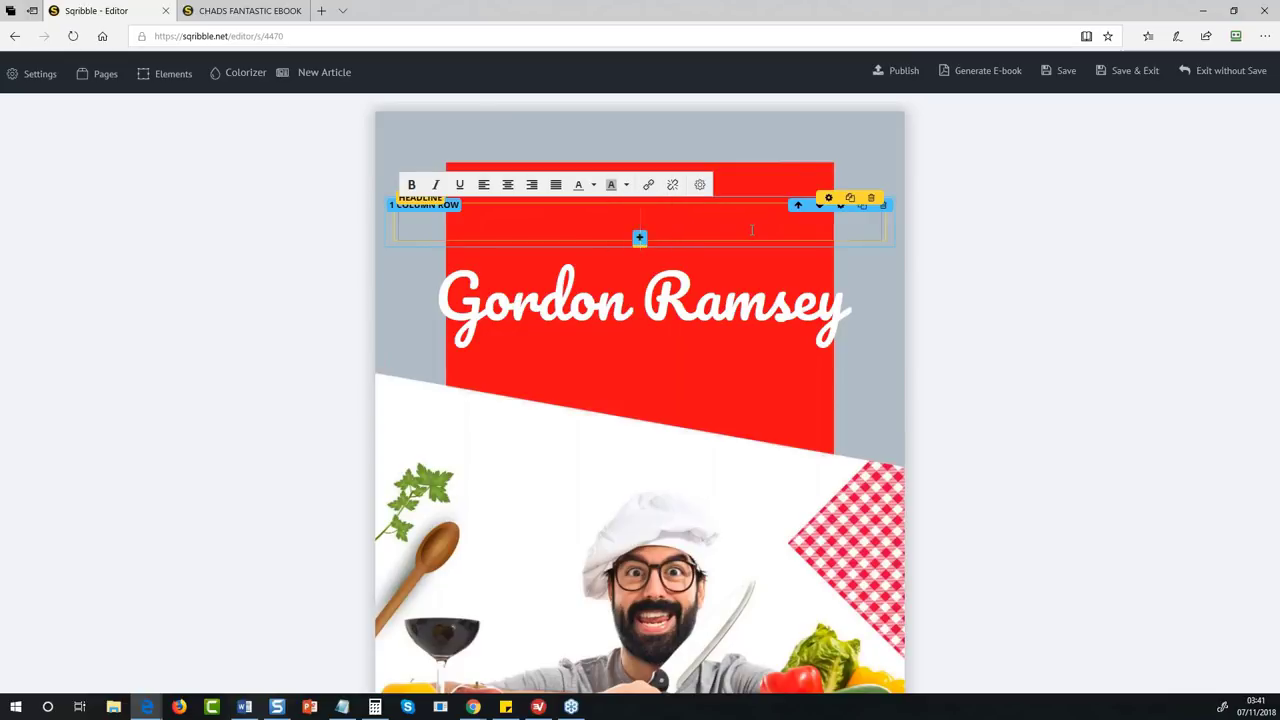
{"action": "type", "text": "FAST FOO"}
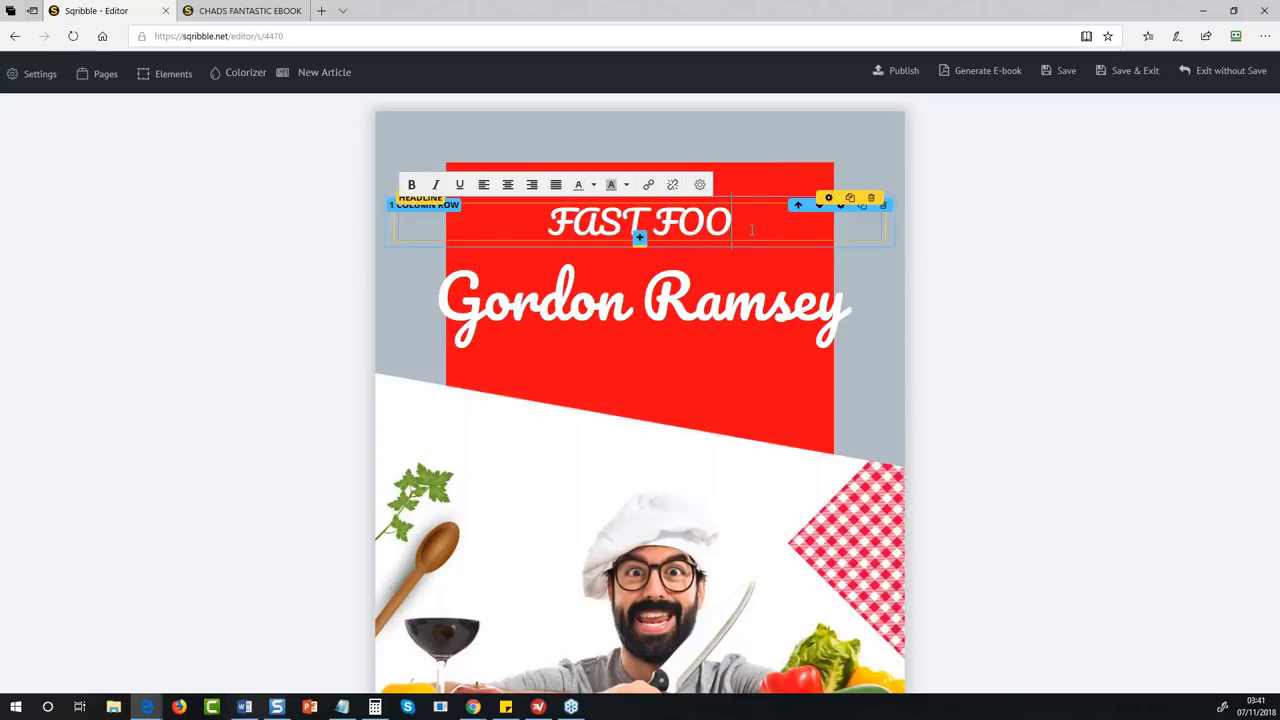
{"action": "type", "text": "D EBOOK"}
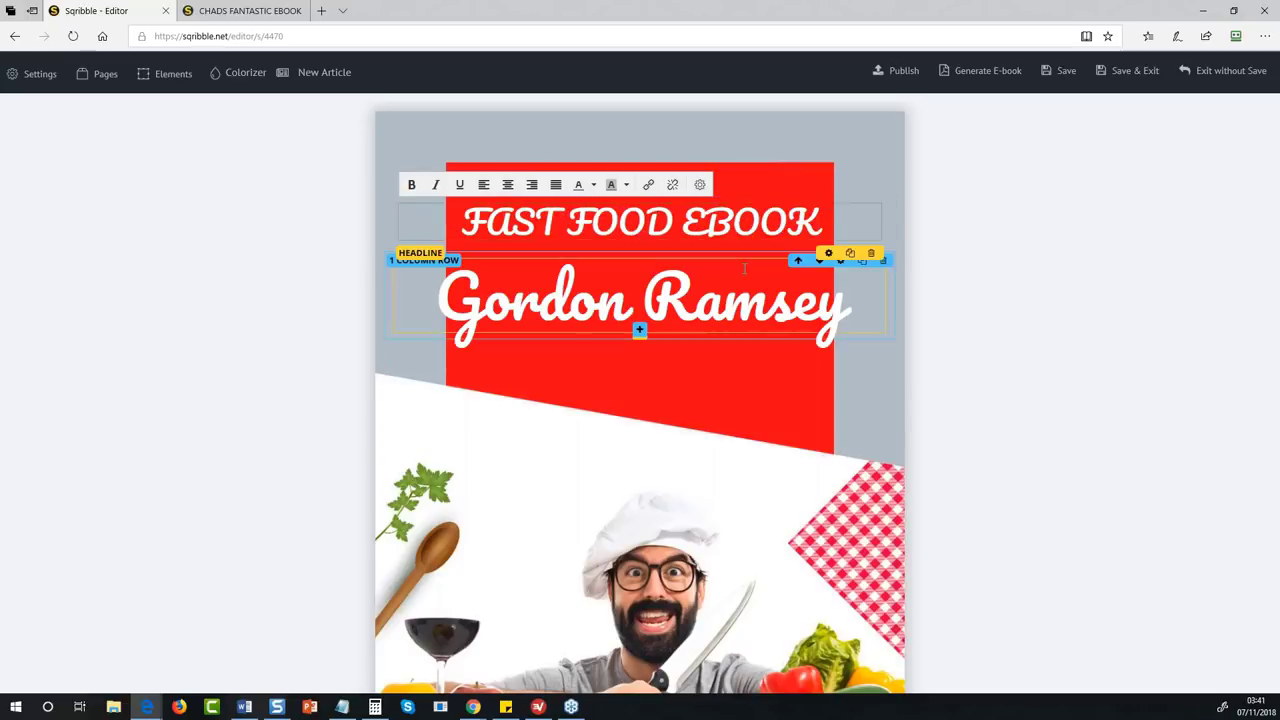
- Replace the author name placeholder at the bottom of the cover with "GORDON RAMSEY"
{"action": "scroll", "coordinate": [640, 330], "scroll_direction": "down", "scroll_amount": 3}
{"action": "scroll", "coordinate": [660, 500], "scroll_direction": "down", "scroll_amount": 3}
{"action": "left_click", "coordinate": [687, 420]}
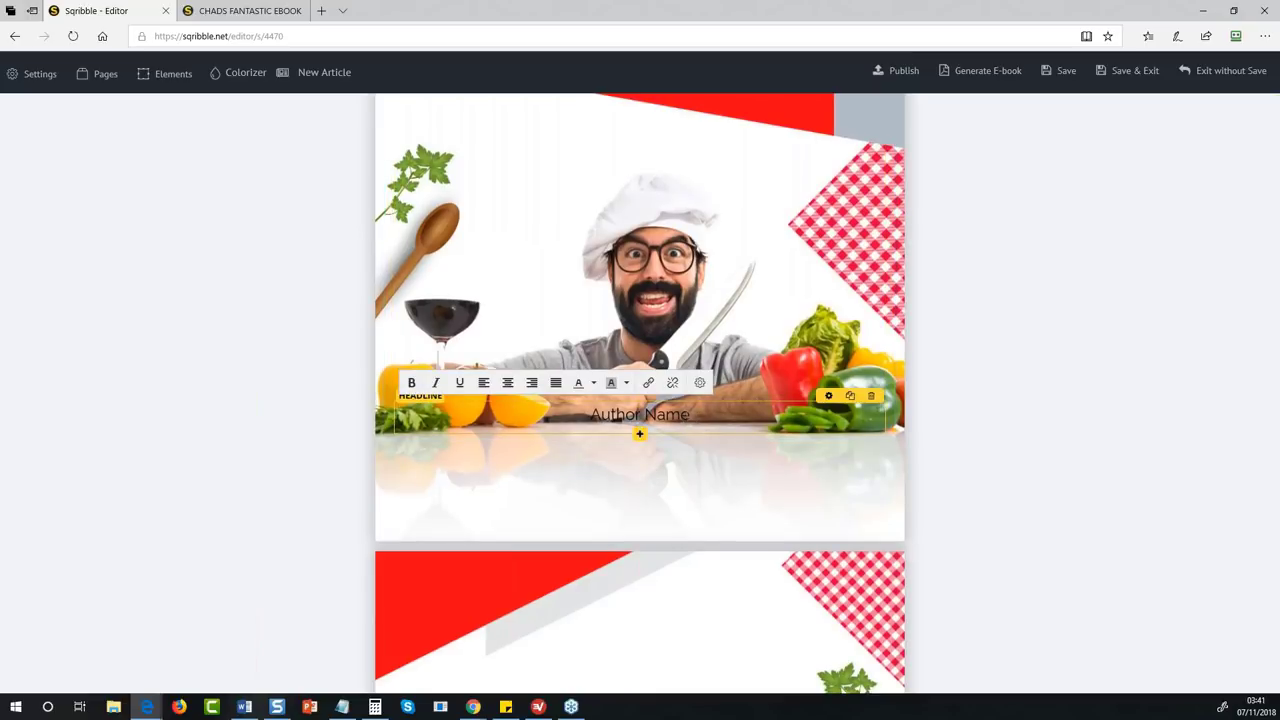
{"action": "left_click_drag", "start_coordinate": [690, 416], "coordinate": [588, 416]}
{"action": "type", "text": "GOR"}
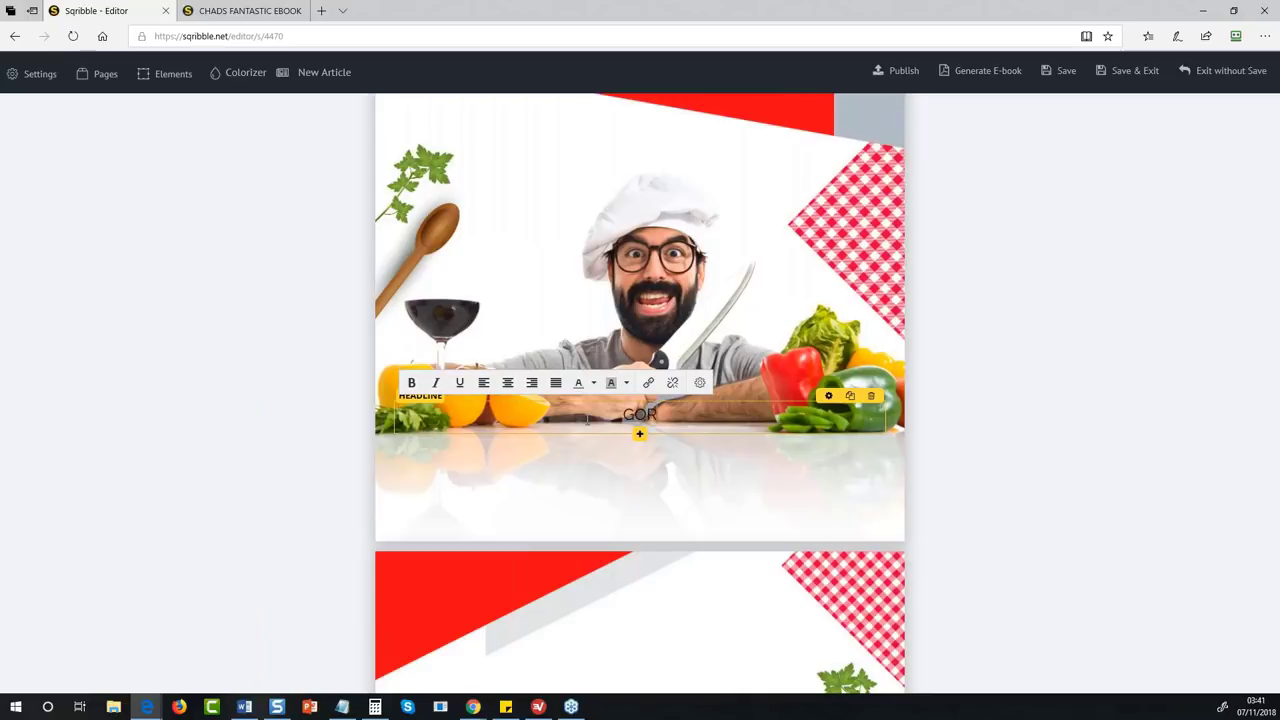
{"action": "type", "text": "DON RAMSEY"}
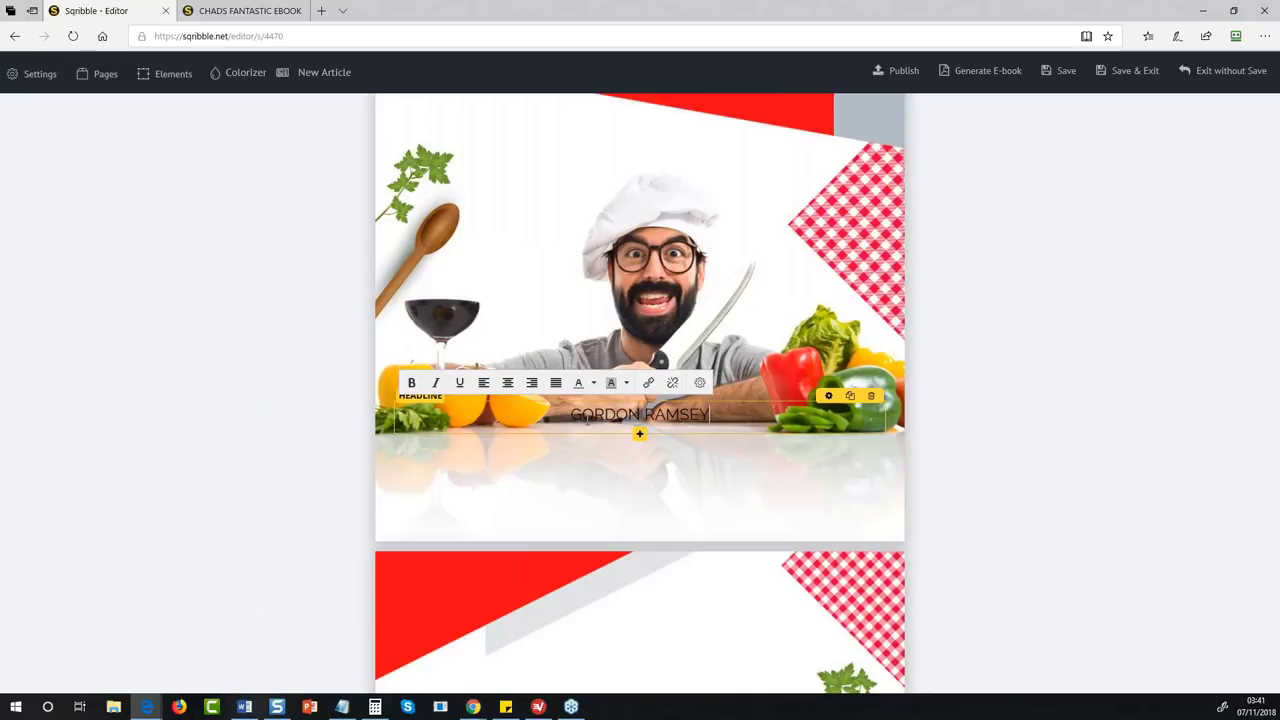
{"action": "key", "text": "ctrl+a"}
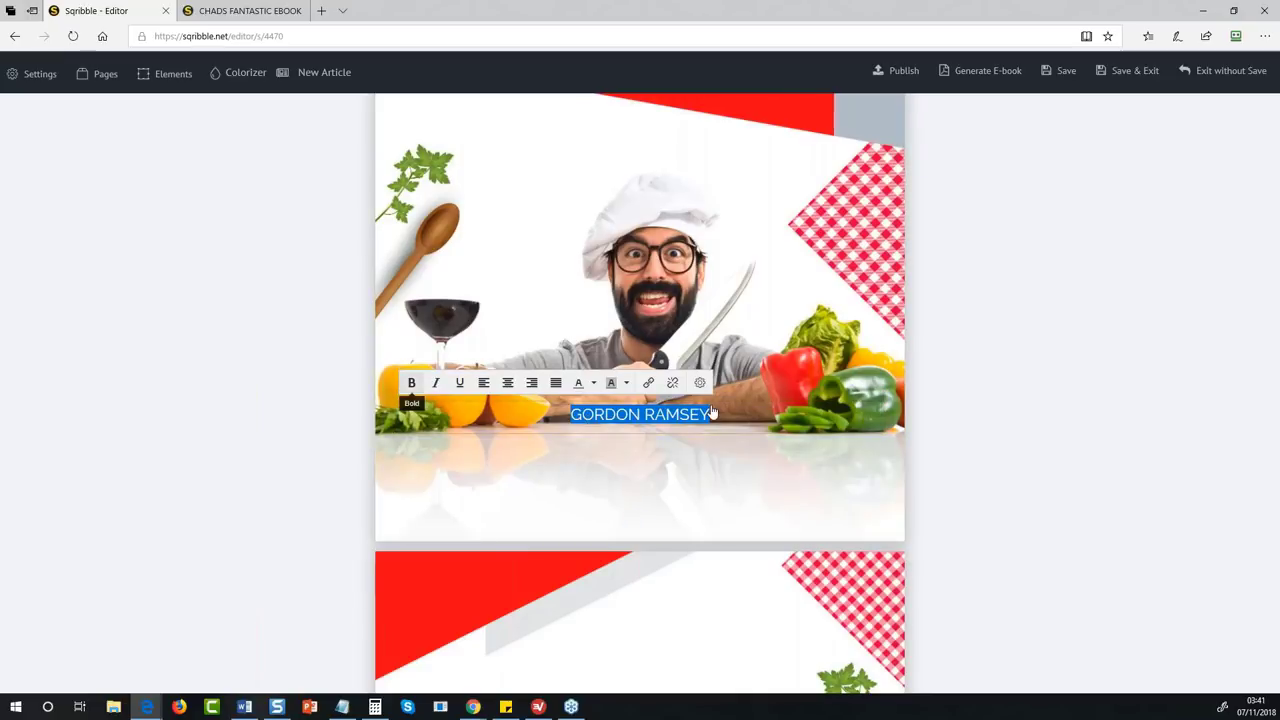
{"action": "left_click", "coordinate": [880, 406]}
- Replace the placeholder text of the first table of contents entry with "HOW TO COOK YUMMY FISH DISH"
{"action": "scroll", "coordinate": [720, 390], "scroll_direction": "down", "scroll_amount": 6}
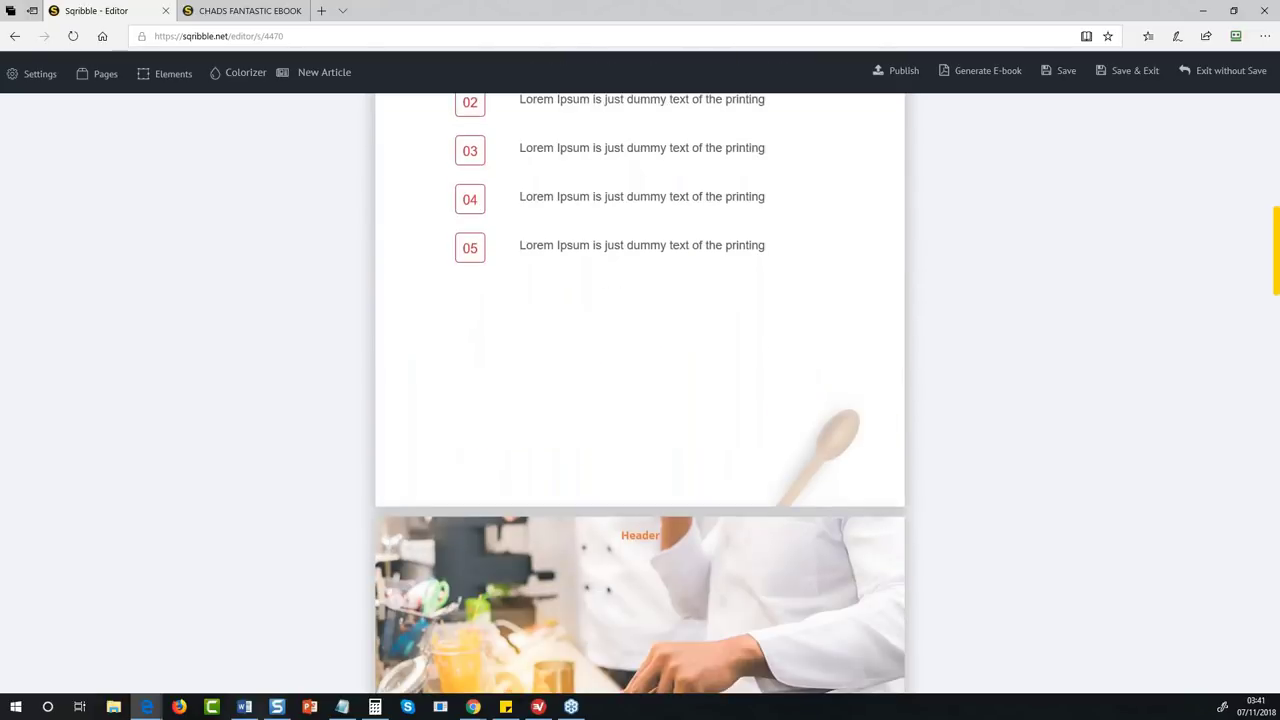
{"action": "scroll", "coordinate": [731, 363], "scroll_direction": "up", "scroll_amount": 4}
{"action": "scroll", "coordinate": [678, 416], "scroll_direction": "down", "scroll_amount": 2}
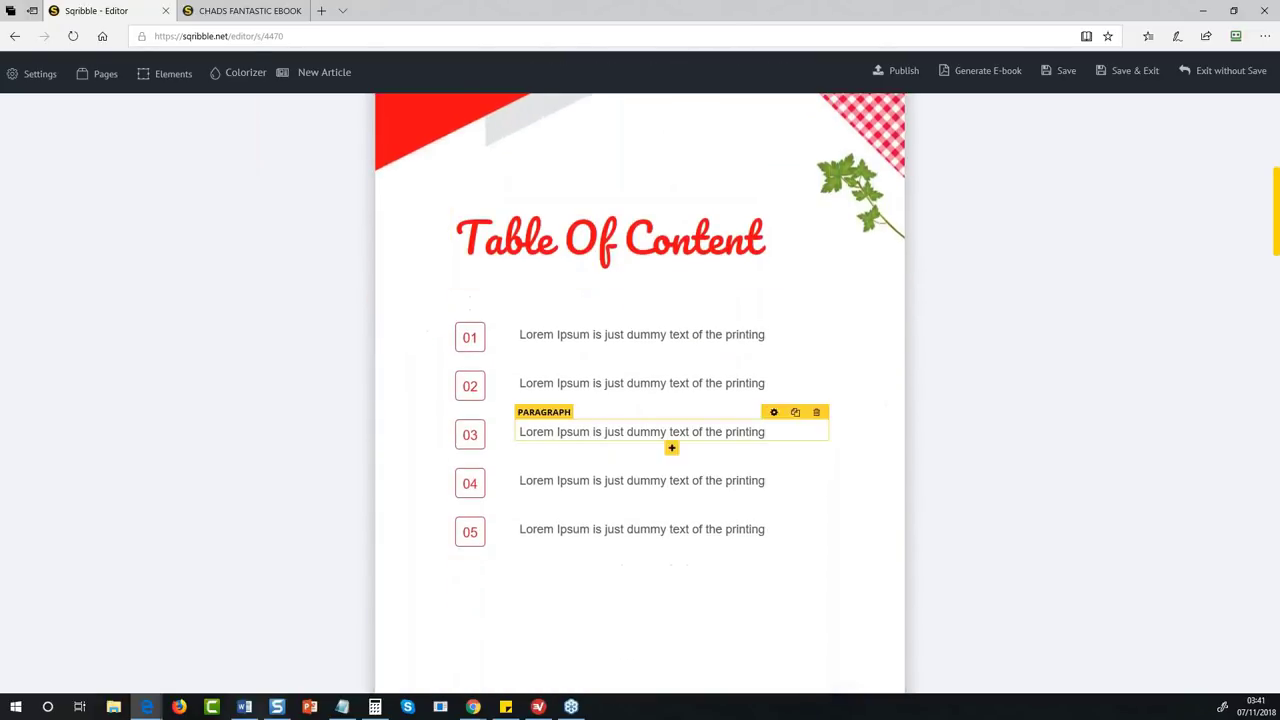
{"action": "left_click", "coordinate": [596, 333]}
{"action": "triple_click", "coordinate": [596, 334]}
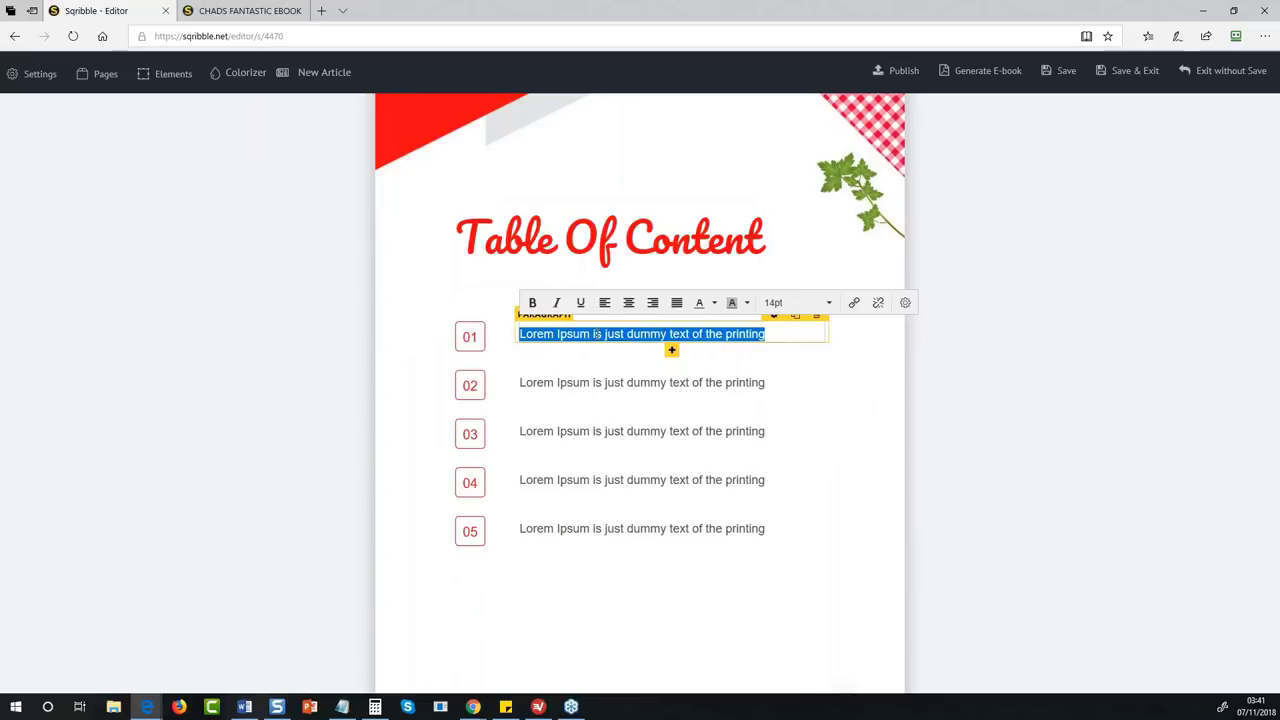
{"action": "key", "text": "BackSpace"}
{"action": "type", "text": "HOW TO O"}
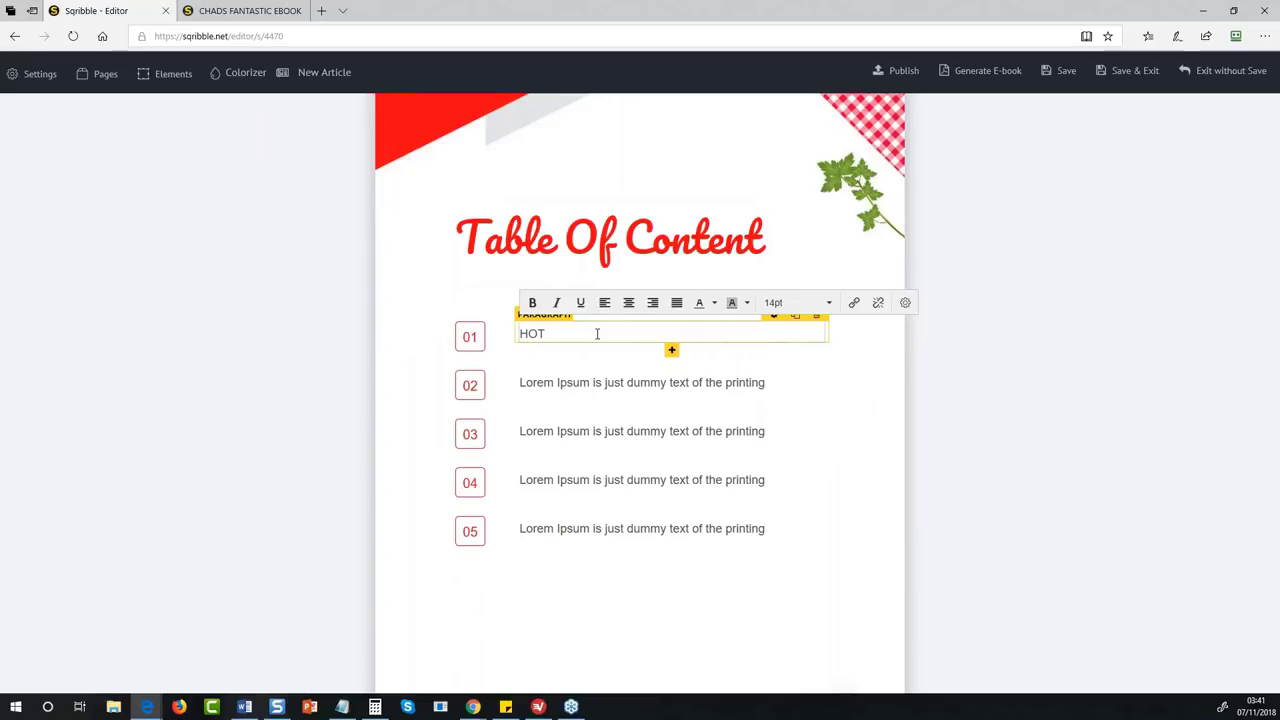
{"action": "type", "text": "OOK SMO"}
{"action": "key", "text": "BackSpace"}
{"action": "key", "text": "BackSpace"}
{"action": "key", "text": "BackSpace"}
{"action": "type", "text": "YUMMY"}
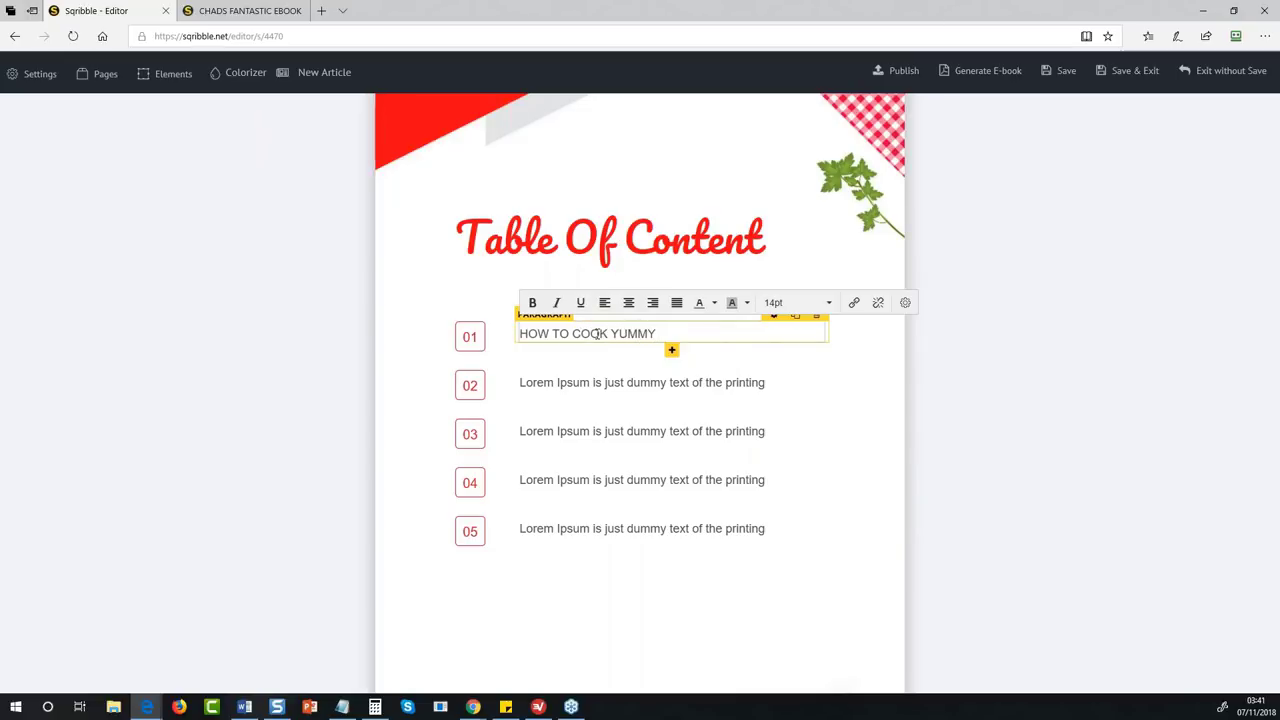
{"action": "type", "text": " FISH DISH"}
- Reword the end of the first table of contents entry so it reads "HOW TO COOK STUNNING FISH FOOD"
{"action": "left_click_drag", "start_coordinate": [713, 335], "coordinate": [618, 335]}
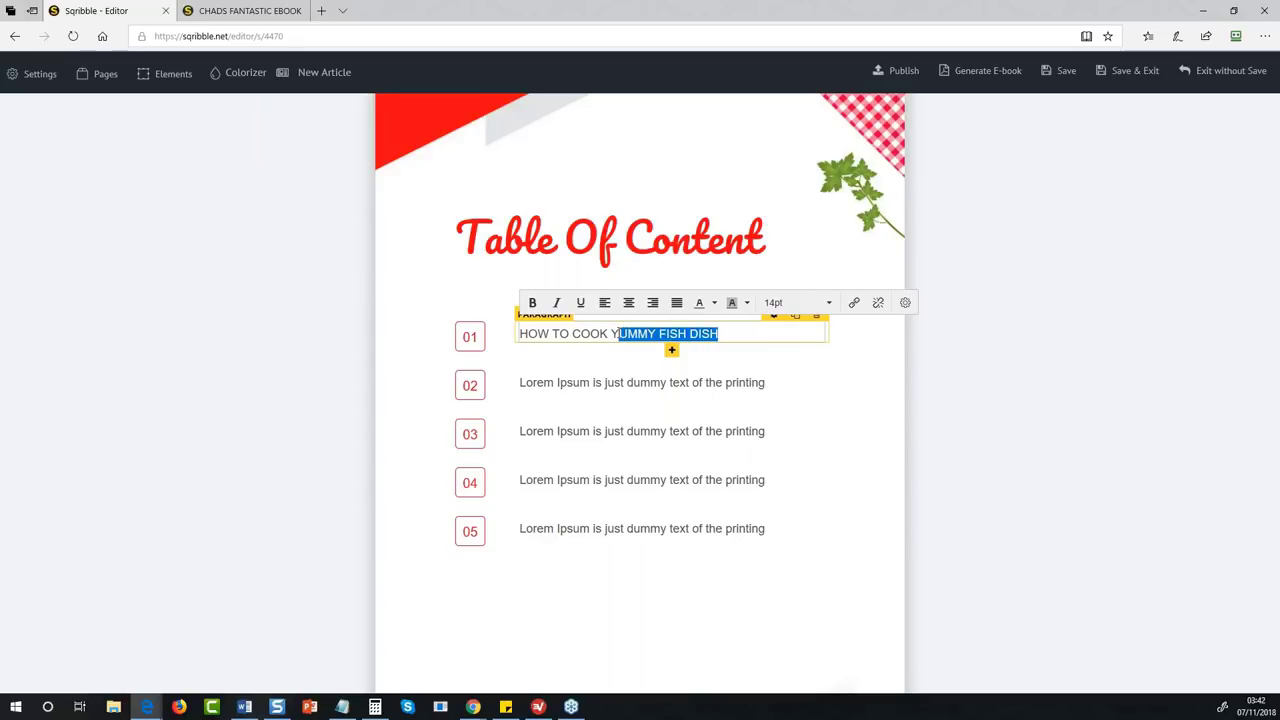
{"action": "key", "text": "BackSpace"}
{"action": "key", "text": "BackSpace"}
{"action": "type", "text": "STUNNI"}
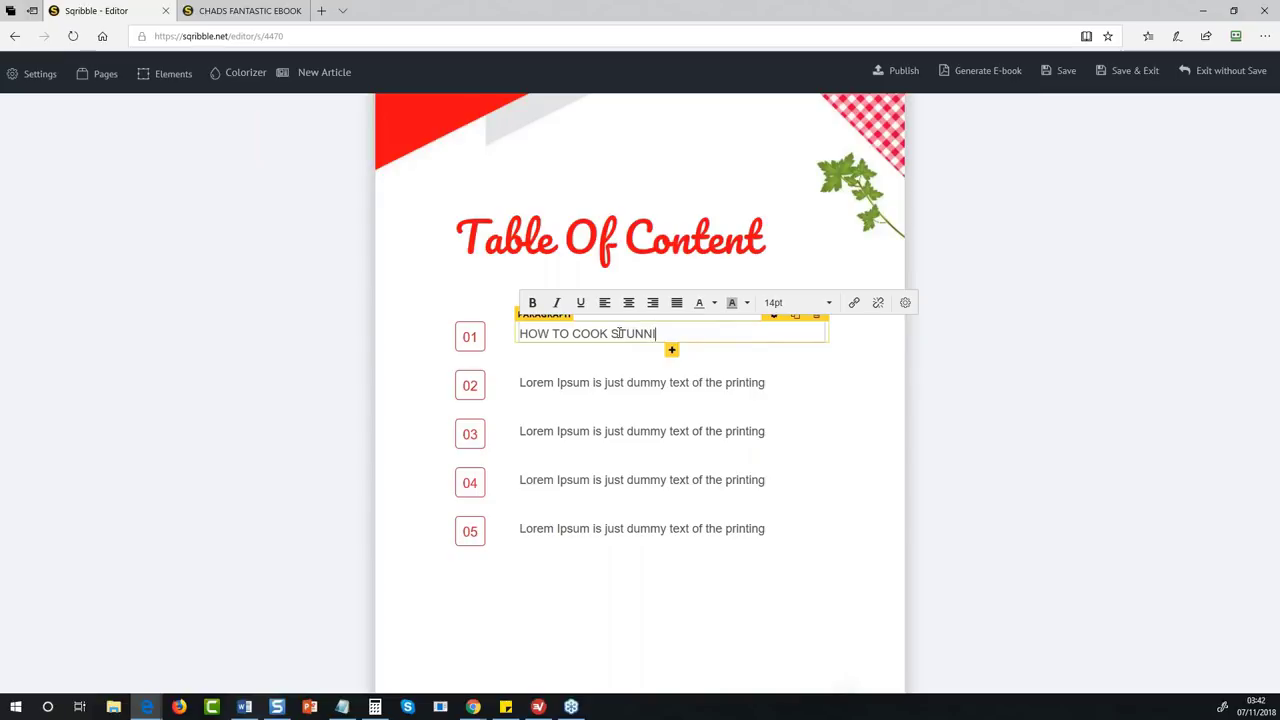
{"action": "type", "text": "NG FISH FOOD"}
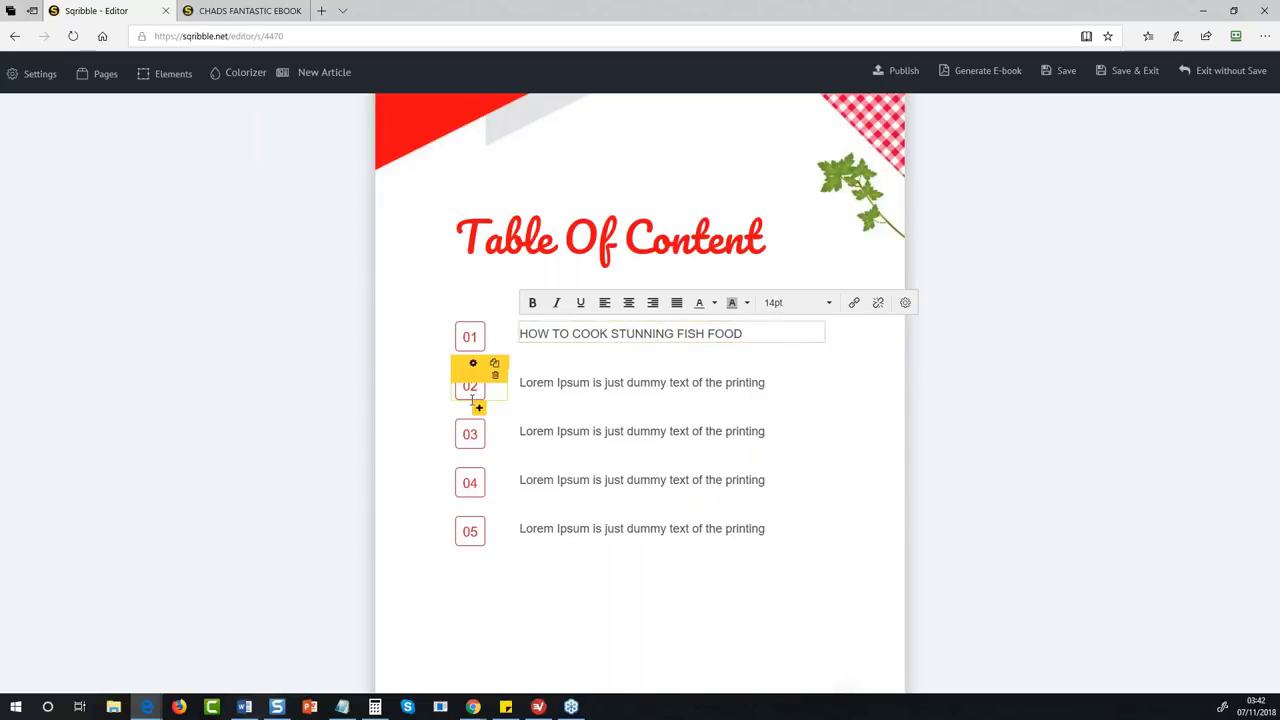
- Change the number of the second table of contents entry to 03
{"action": "left_click", "coordinate": [579, 382]}
{"action": "left_click", "coordinate": [475, 388]}
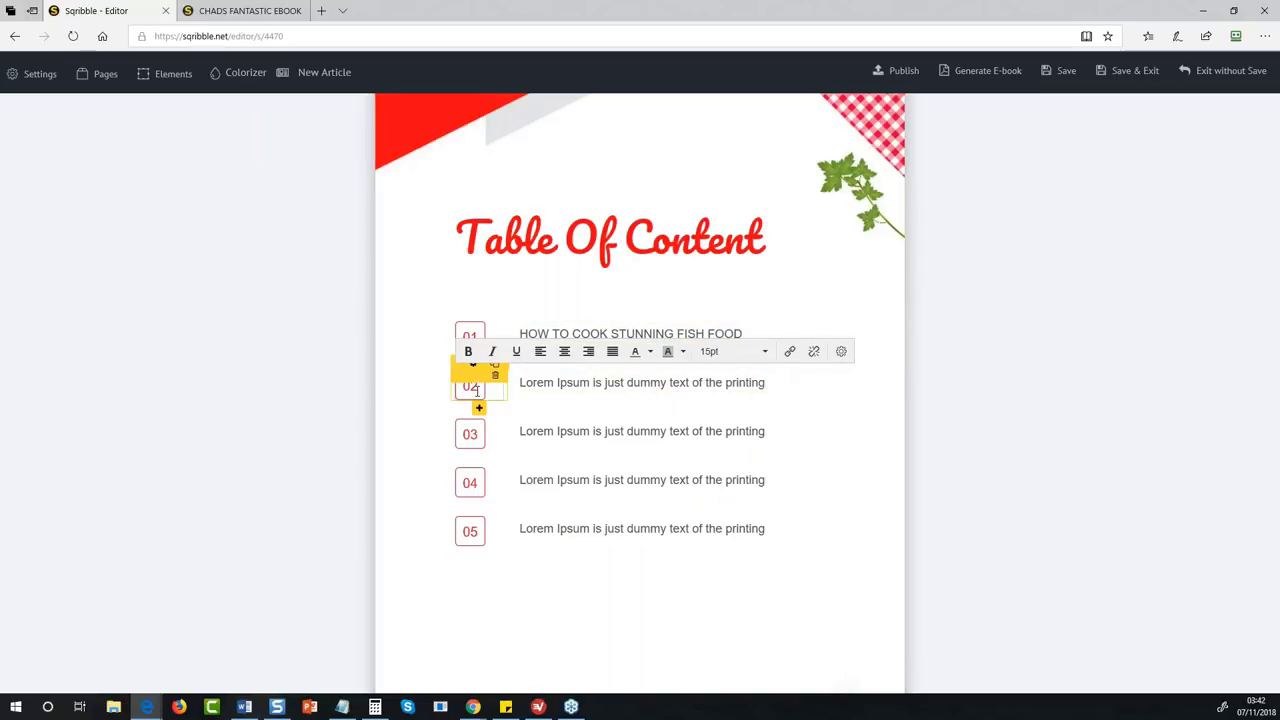
{"action": "left_click", "coordinate": [284, 414]}
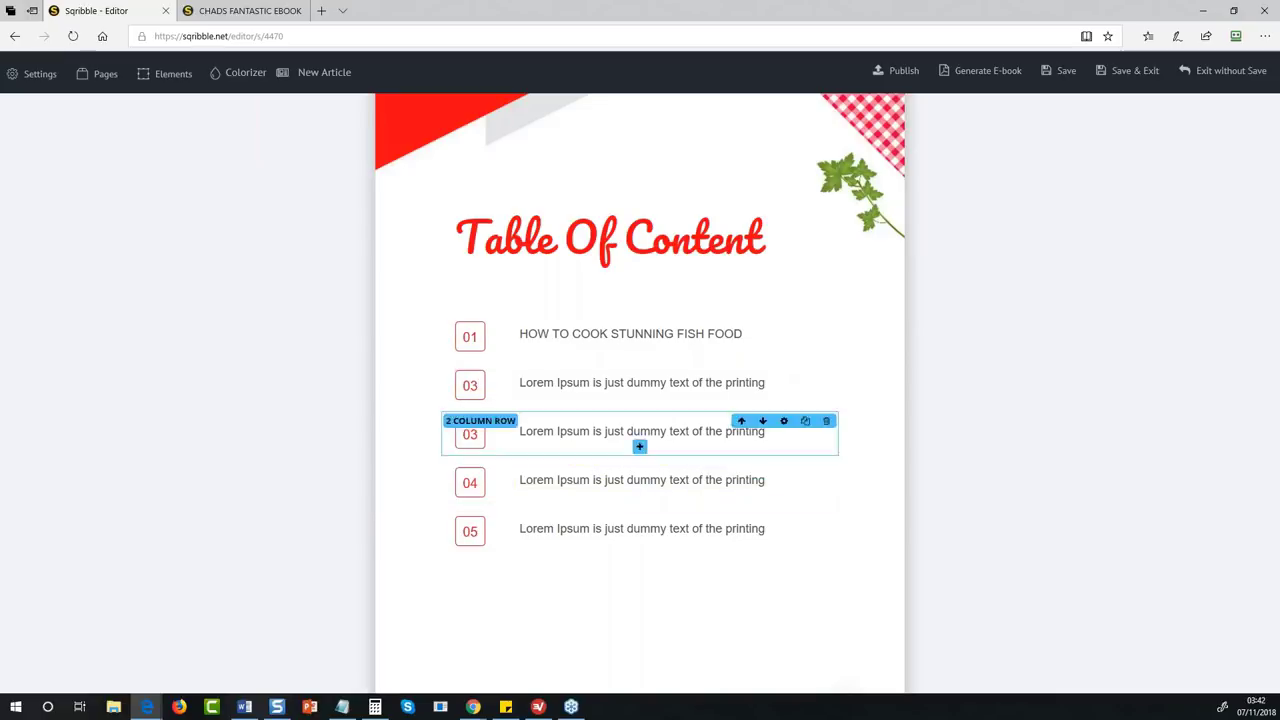
- Review the remaining pages through to the back cover and exit the editor without saving
{"action": "scroll", "coordinate": [737, 437], "scroll_direction": "down", "scroll_amount": 6}
{"action": "scroll", "coordinate": [749, 507], "scroll_direction": "down", "scroll_amount": 2}
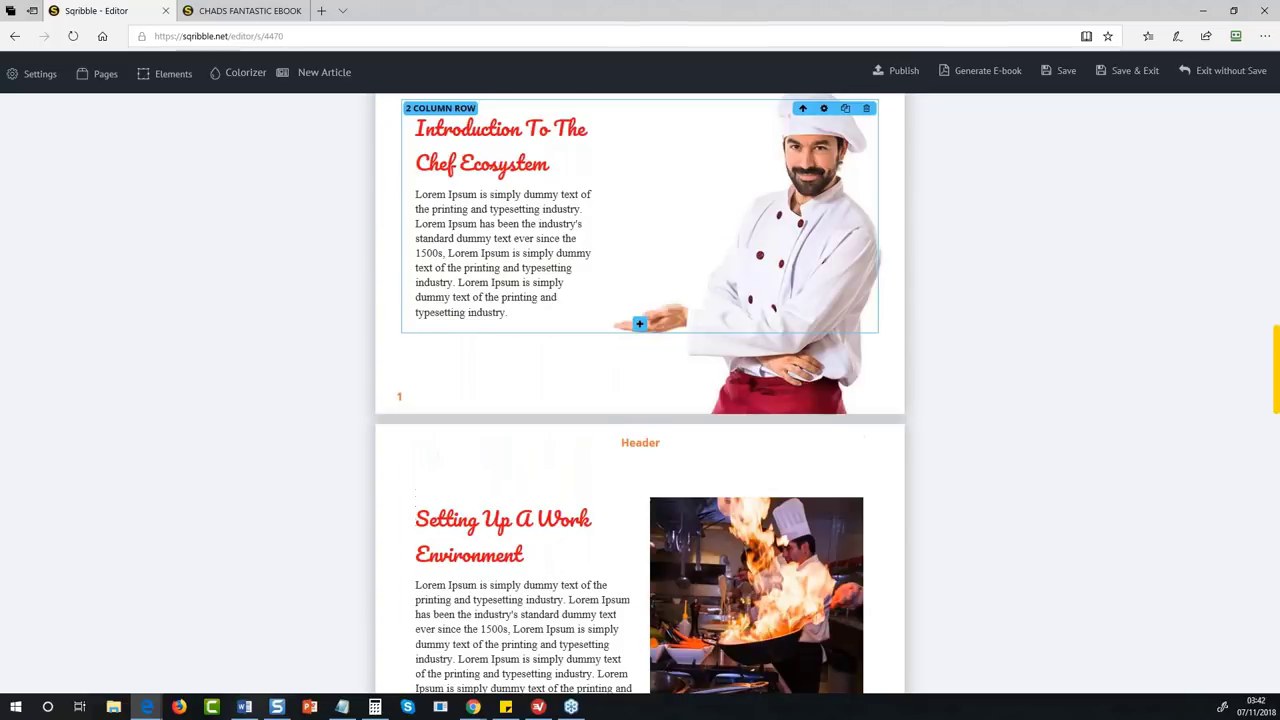
{"action": "scroll", "coordinate": [720, 470], "scroll_direction": "up", "scroll_amount": 2}
{"action": "scroll", "coordinate": [680, 427], "scroll_direction": "down", "scroll_amount": 2}
{"action": "scroll", "coordinate": [680, 427], "scroll_direction": "down", "scroll_amount": 5}
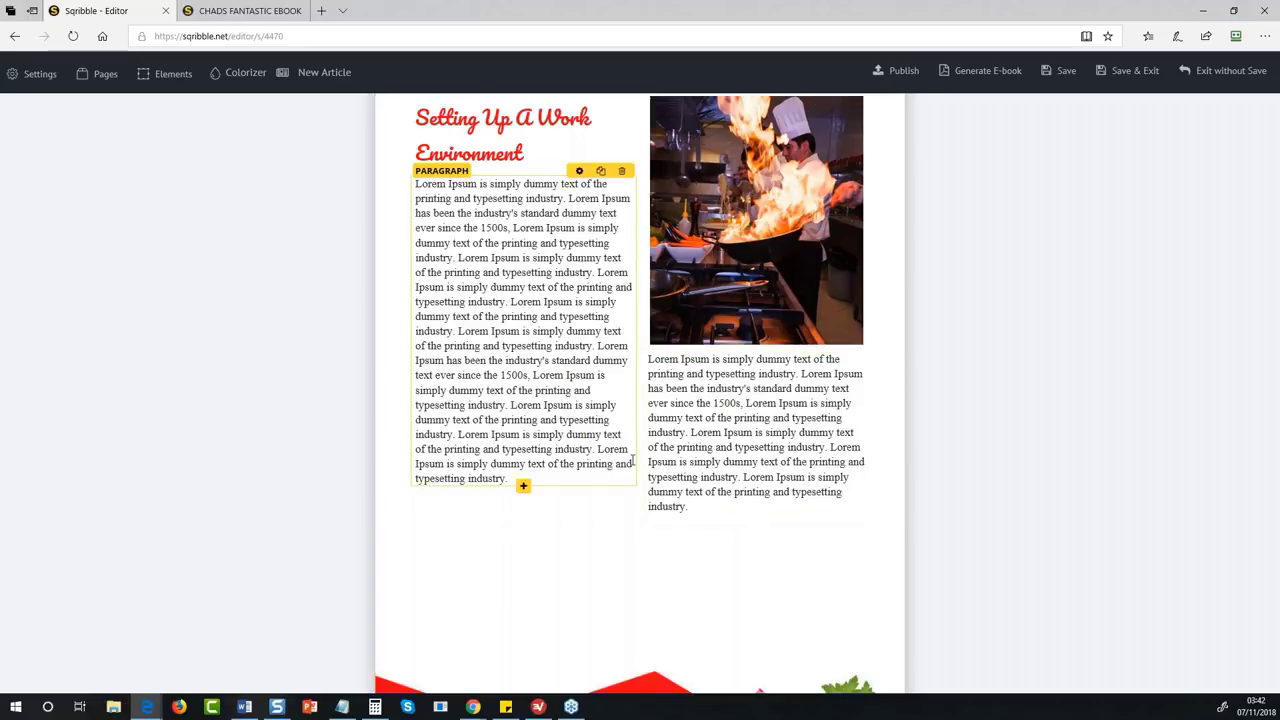
{"action": "scroll", "coordinate": [691, 463], "scroll_direction": "down", "scroll_amount": 3}
{"action": "scroll", "coordinate": [691, 463], "scroll_direction": "down", "scroll_amount": 7}
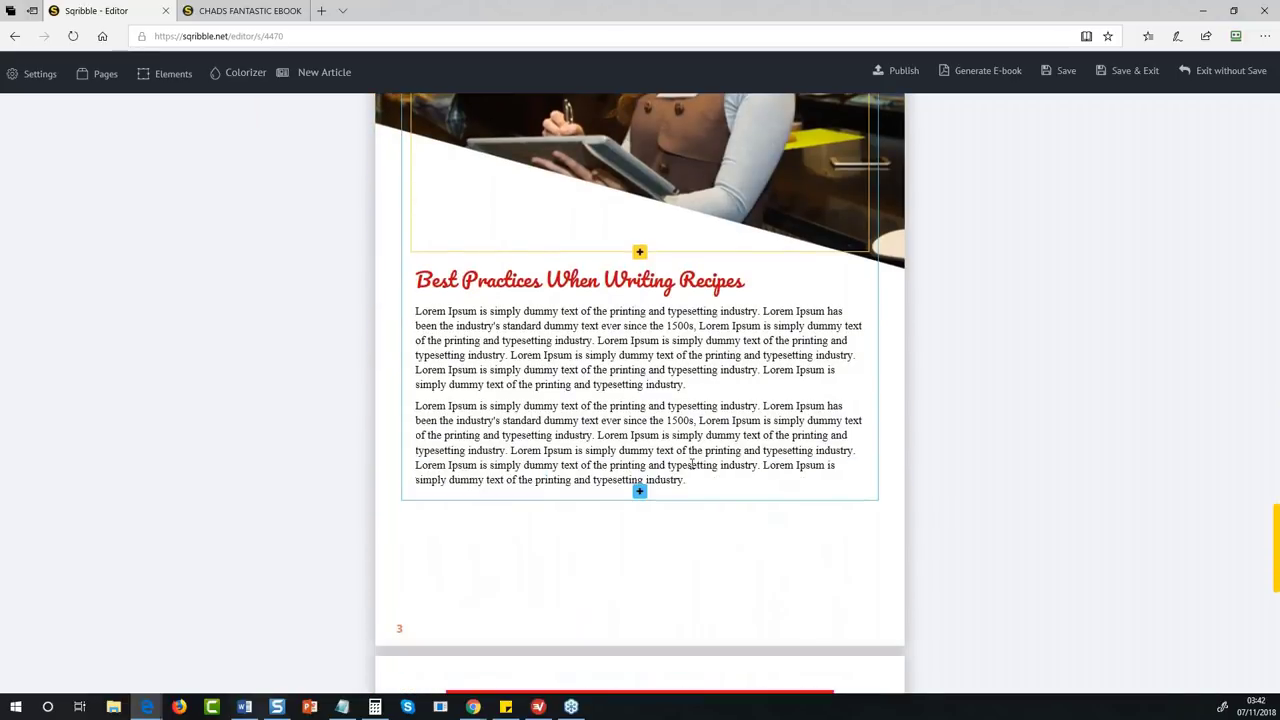
{"action": "scroll", "coordinate": [691, 463], "scroll_direction": "down", "scroll_amount": 5}
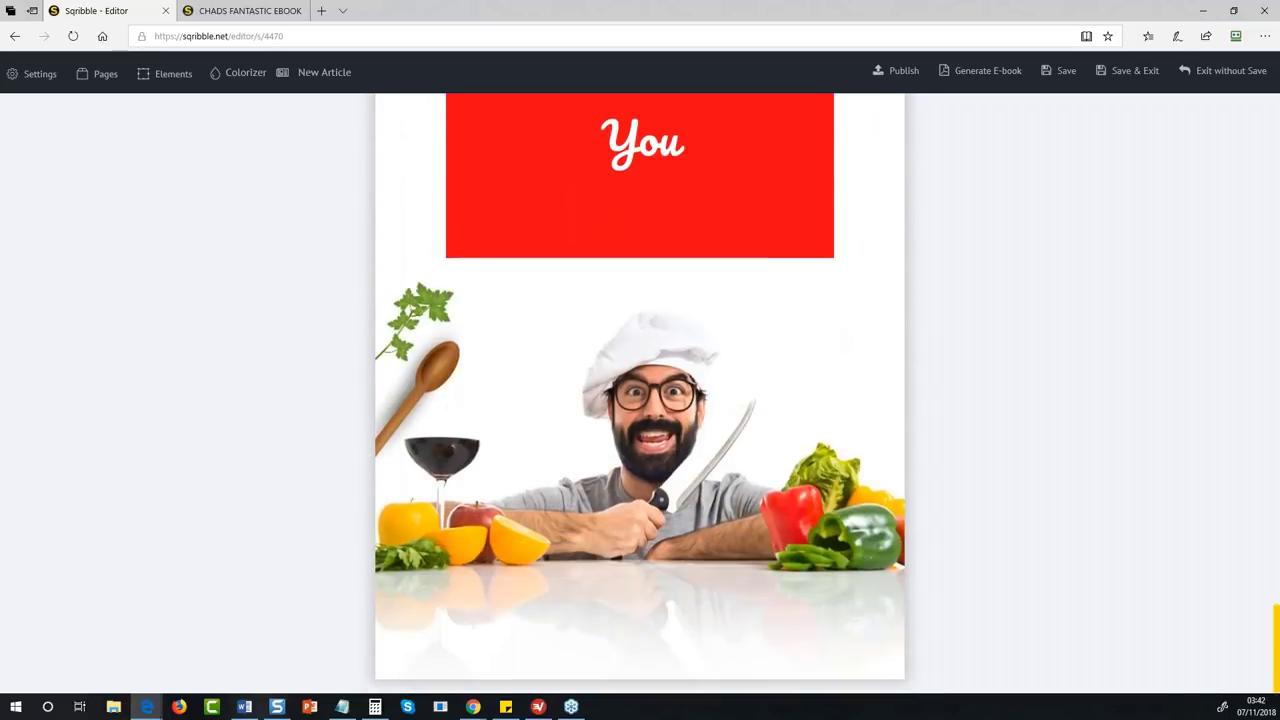
{"action": "scroll", "coordinate": [691, 463], "scroll_direction": "up", "scroll_amount": 4}
{"action": "scroll", "coordinate": [1140, 128], "scroll_direction": "up", "scroll_amount": 20}
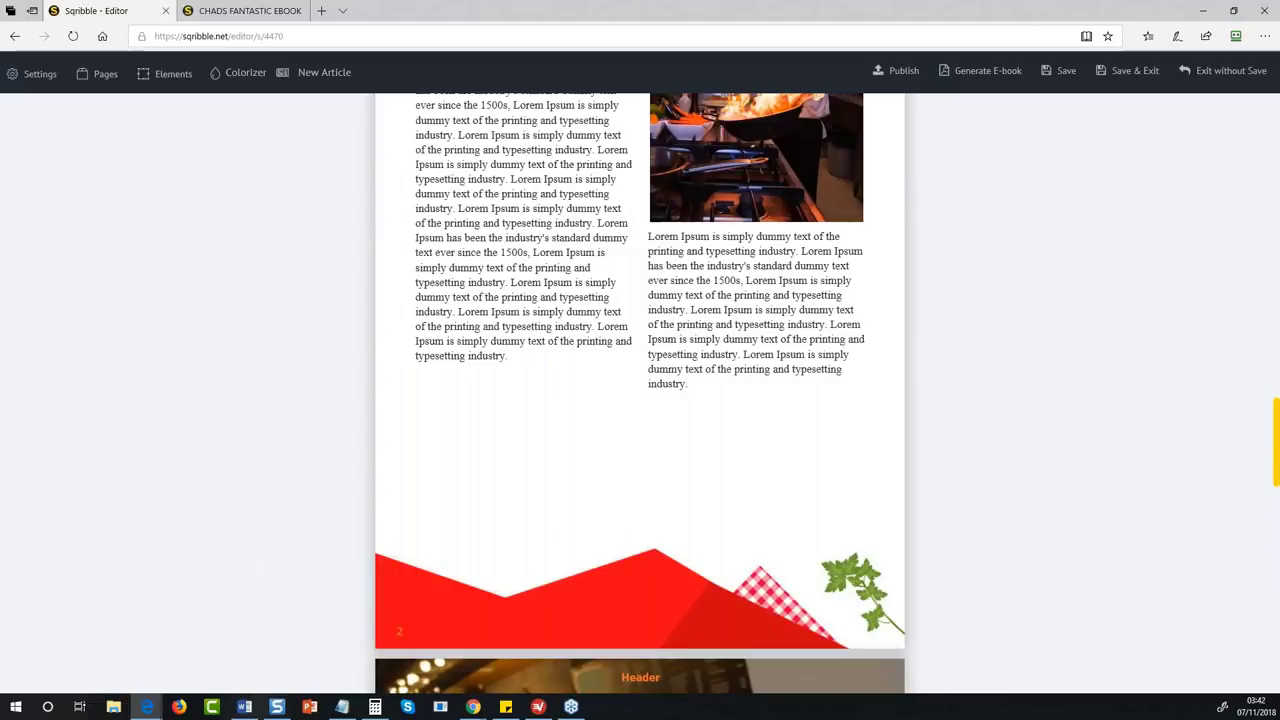
{"action": "scroll", "coordinate": [1154, 117], "scroll_direction": "up", "scroll_amount": 5}
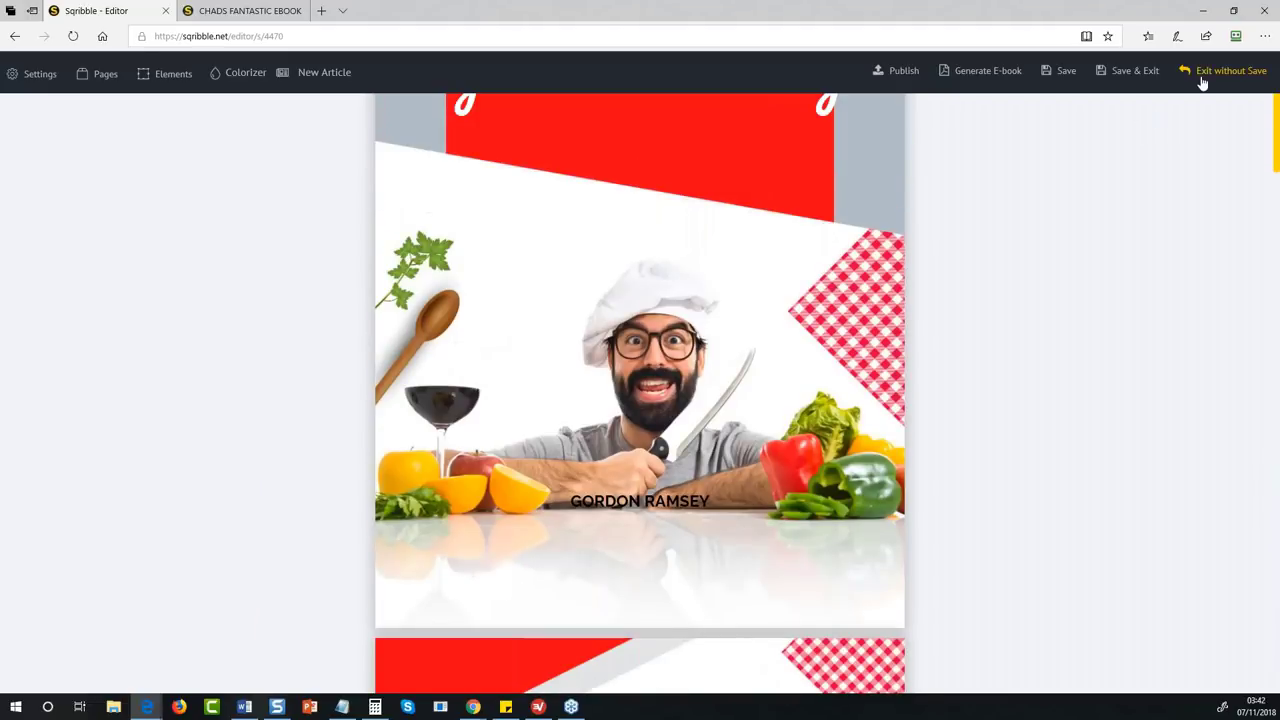
{"action": "left_click", "coordinate": [1222, 71]}
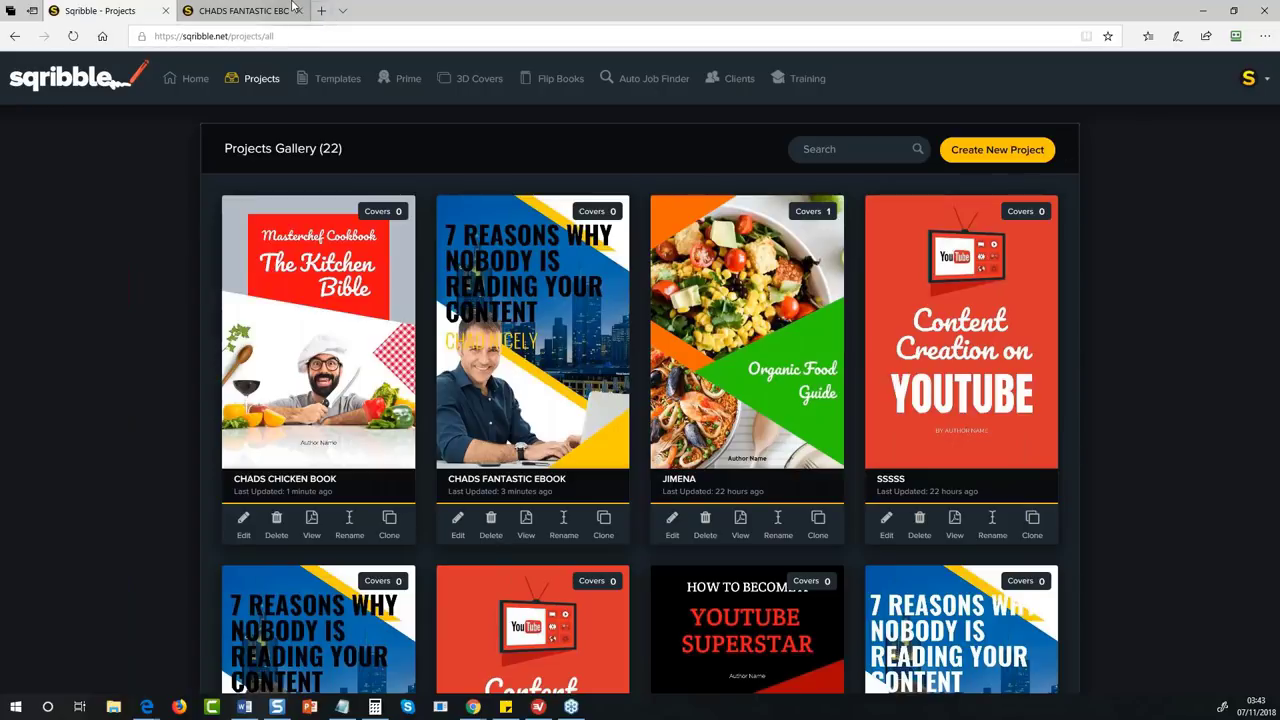
- Replace the open e-book preview page with a web search for "plr store" and skim the results
{"action": "left_click", "coordinate": [293, 8]}
{"action": "left_click", "coordinate": [275, 37]}
{"action": "key", "text": "ctrl+a"}
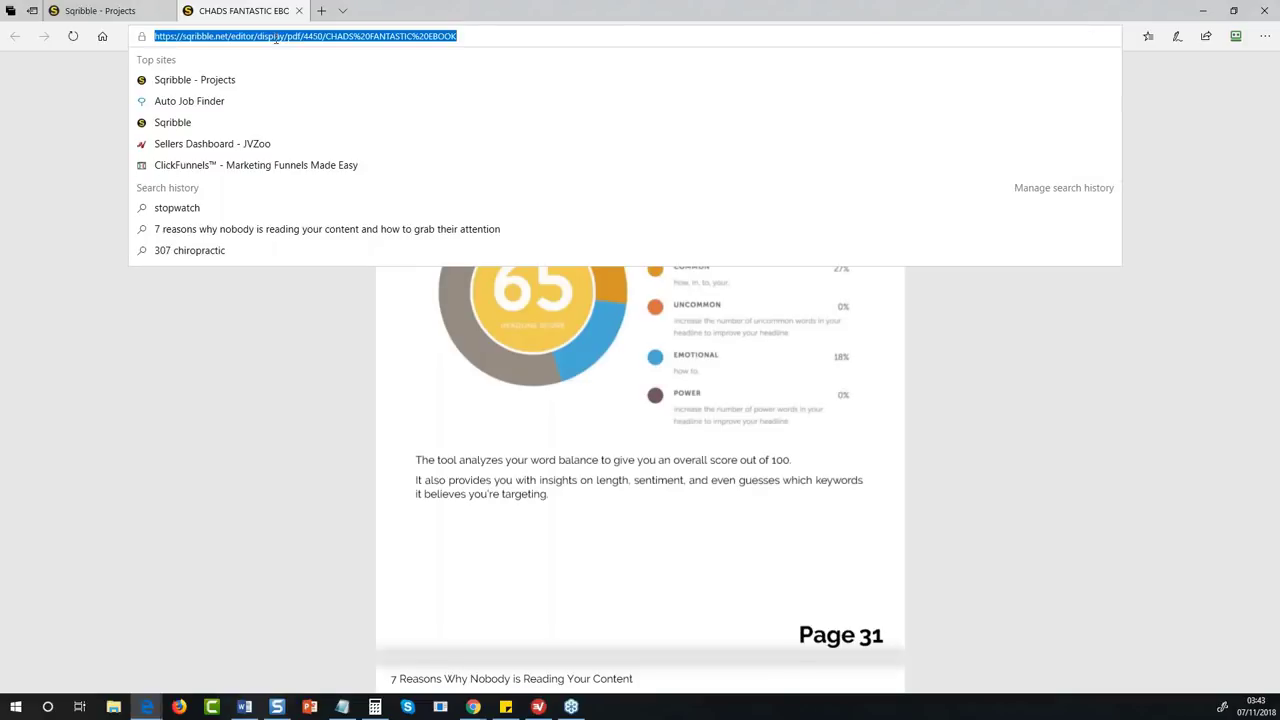
{"action": "type", "text": "plr store"}
{"action": "key", "text": "Return"}
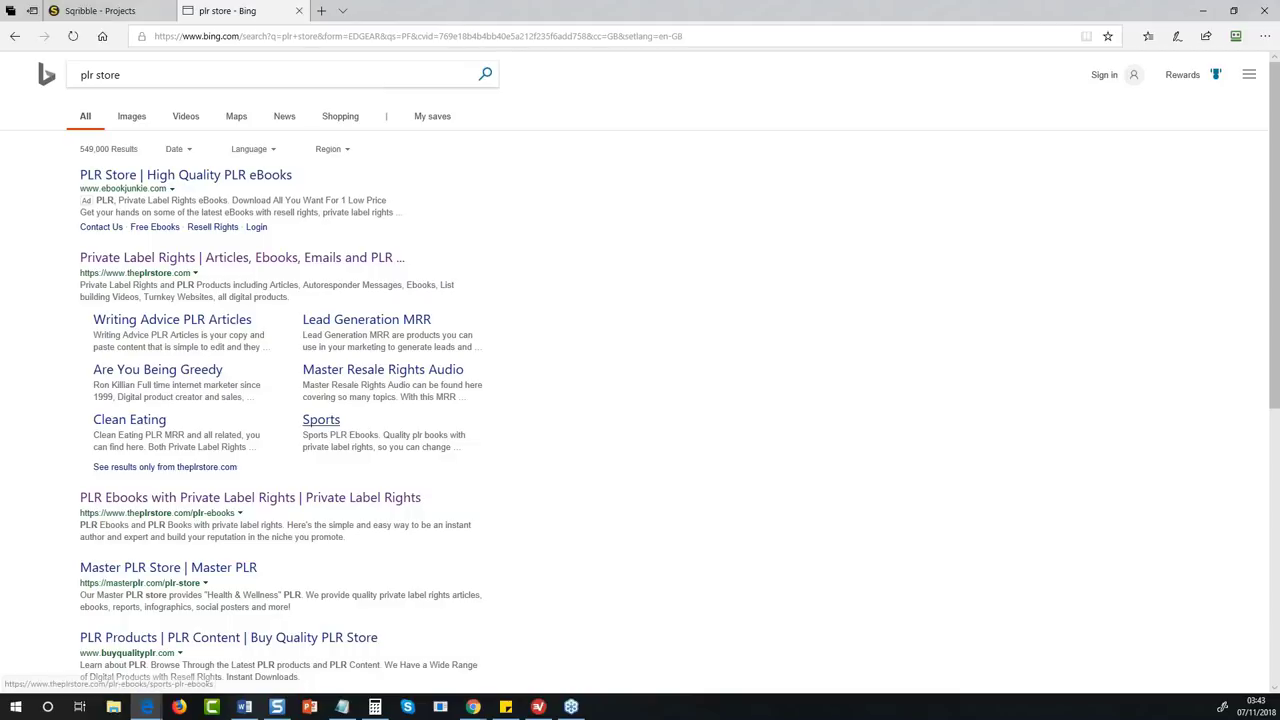
{"action": "scroll", "coordinate": [325, 445], "scroll_direction": "down", "scroll_amount": 3}
{"action": "scroll", "coordinate": [325, 445], "scroll_direction": "up", "scroll_amount": 3}
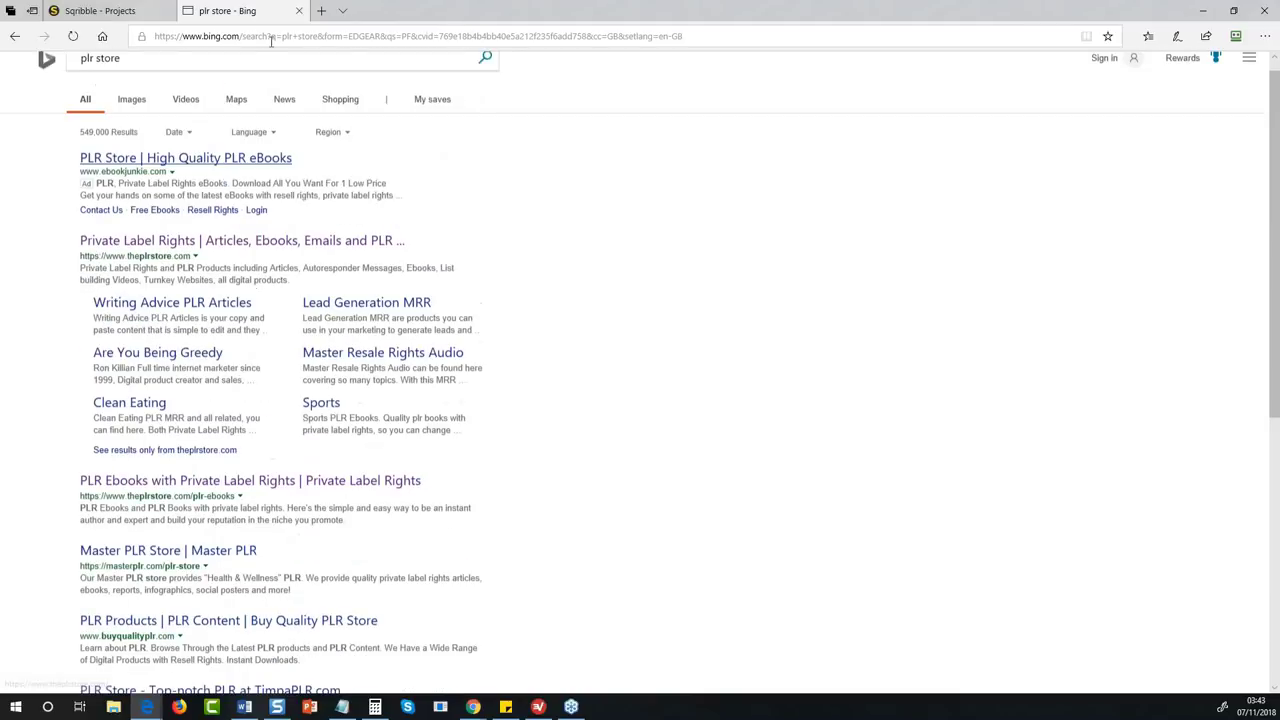
- Search the web for "vIKING PLR"
{"action": "left_click", "coordinate": [165, 76]}
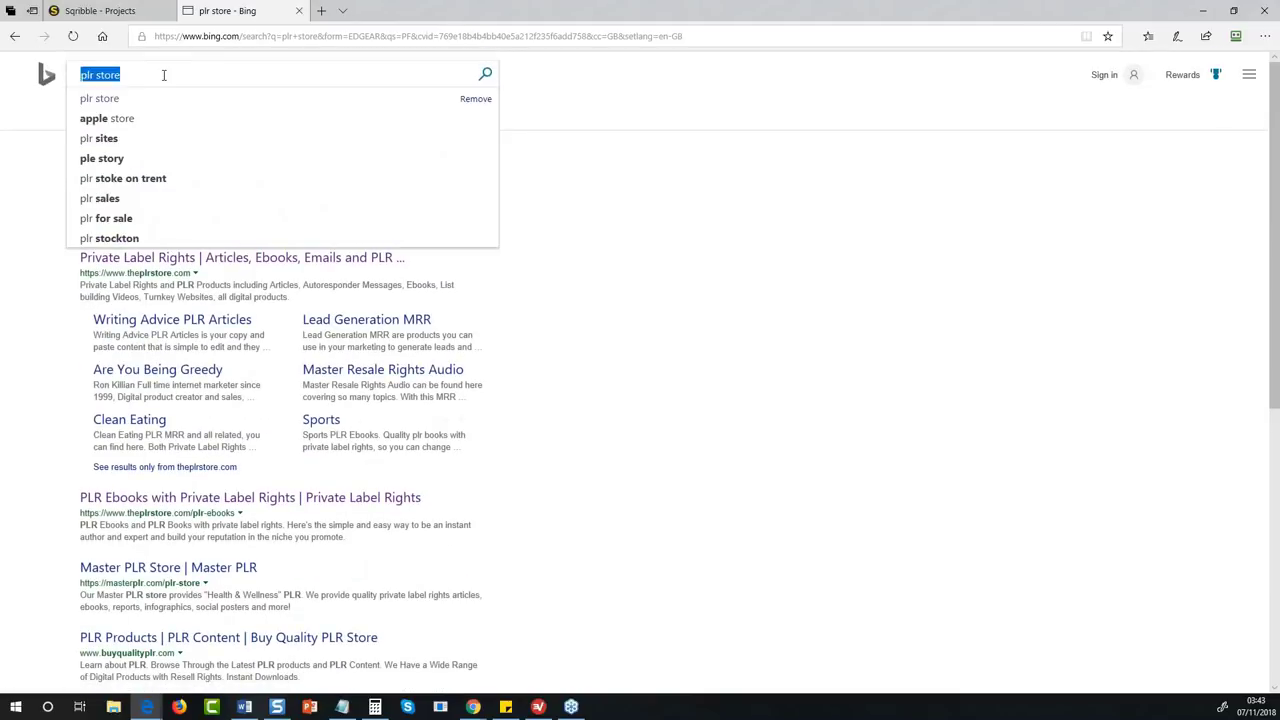
{"action": "type", "text": "vIKING [LR"}
{"action": "key", "text": "BackSpace"}
{"action": "key", "text": "BackSpace"}
{"action": "key", "text": "BackSpace"}
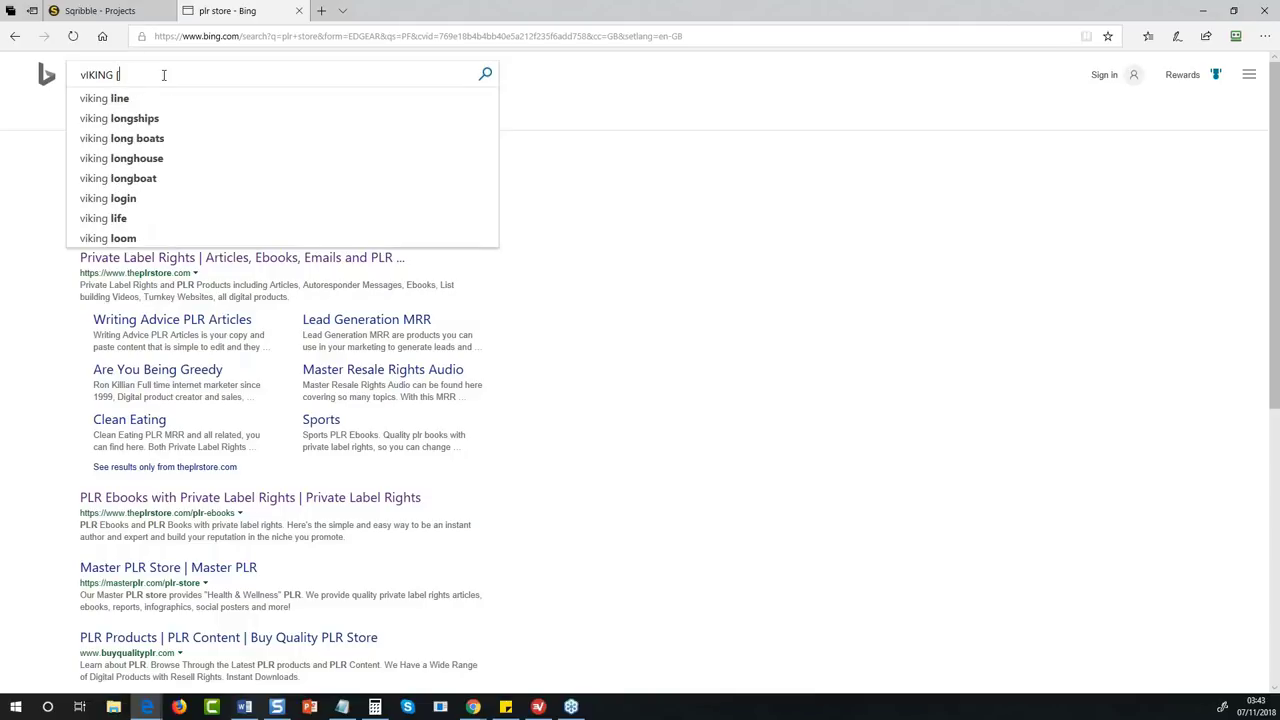
{"action": "type", "text": "PLR"}
{"action": "key", "text": "Return"}
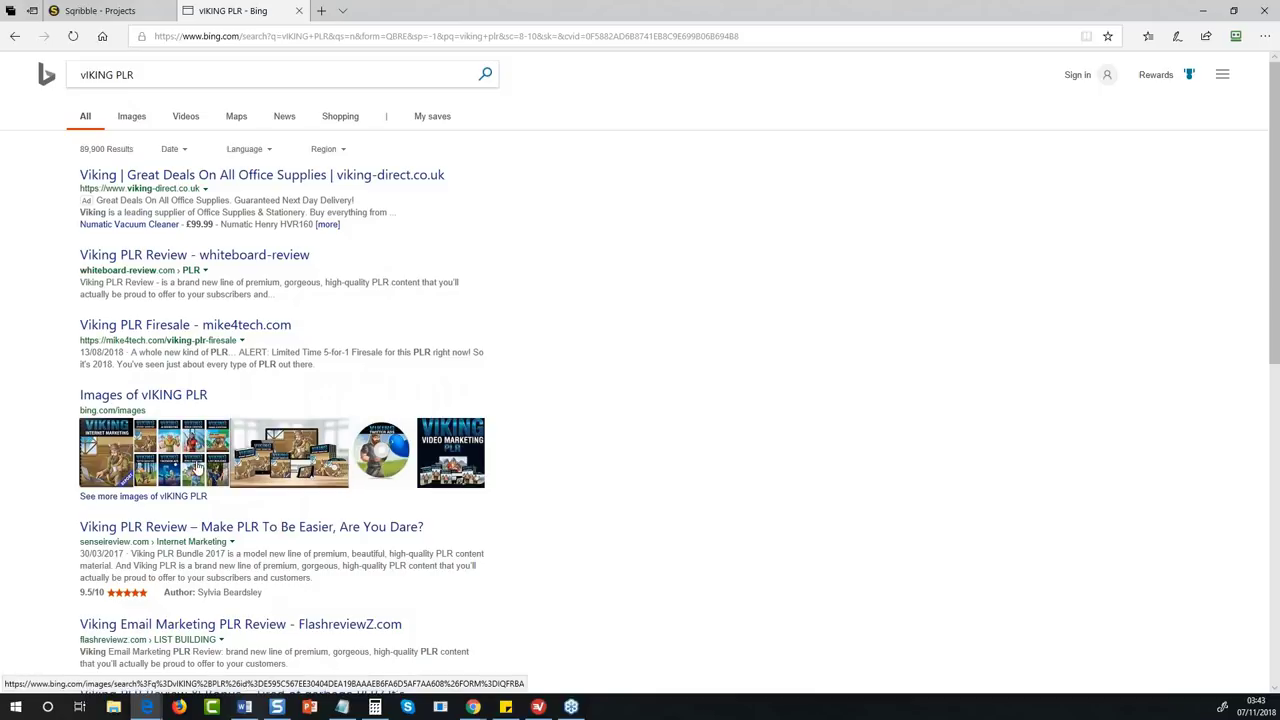
- View the enlarged image of the eight Viking PLR covers in the image results and close it
{"action": "mouse_move", "coordinate": [197, 467]}
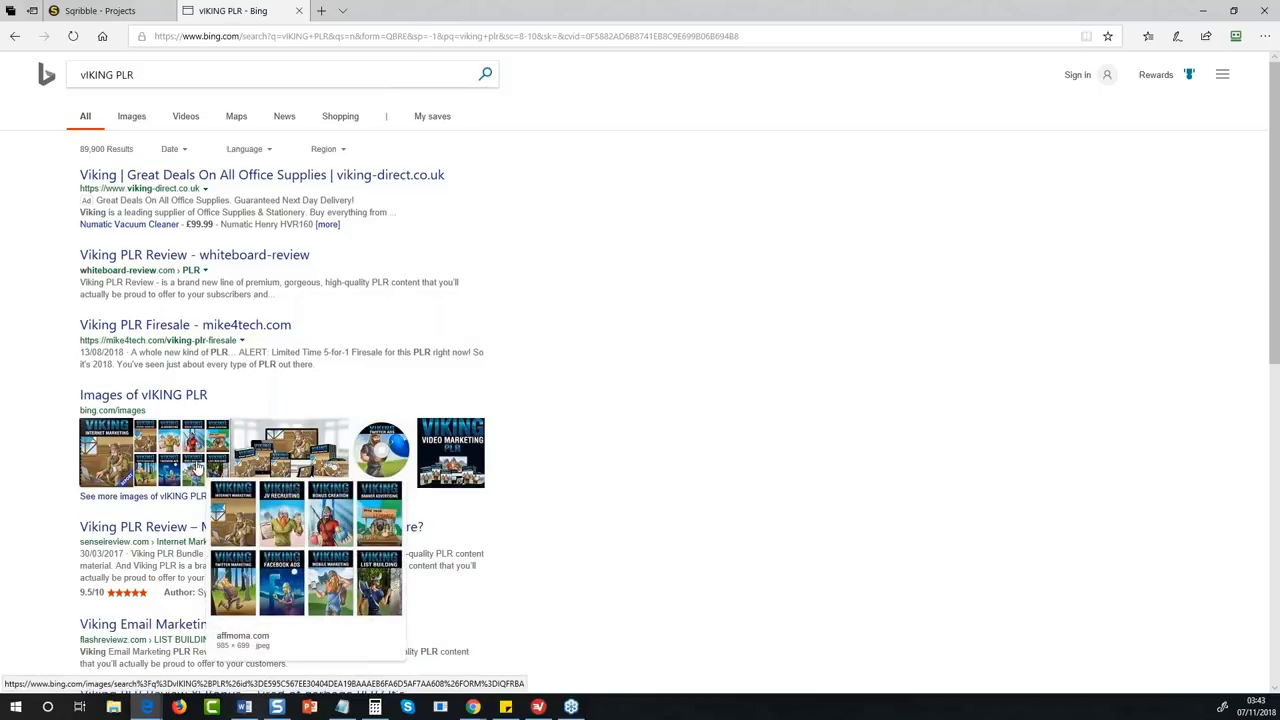
{"action": "left_click", "coordinate": [197, 467]}
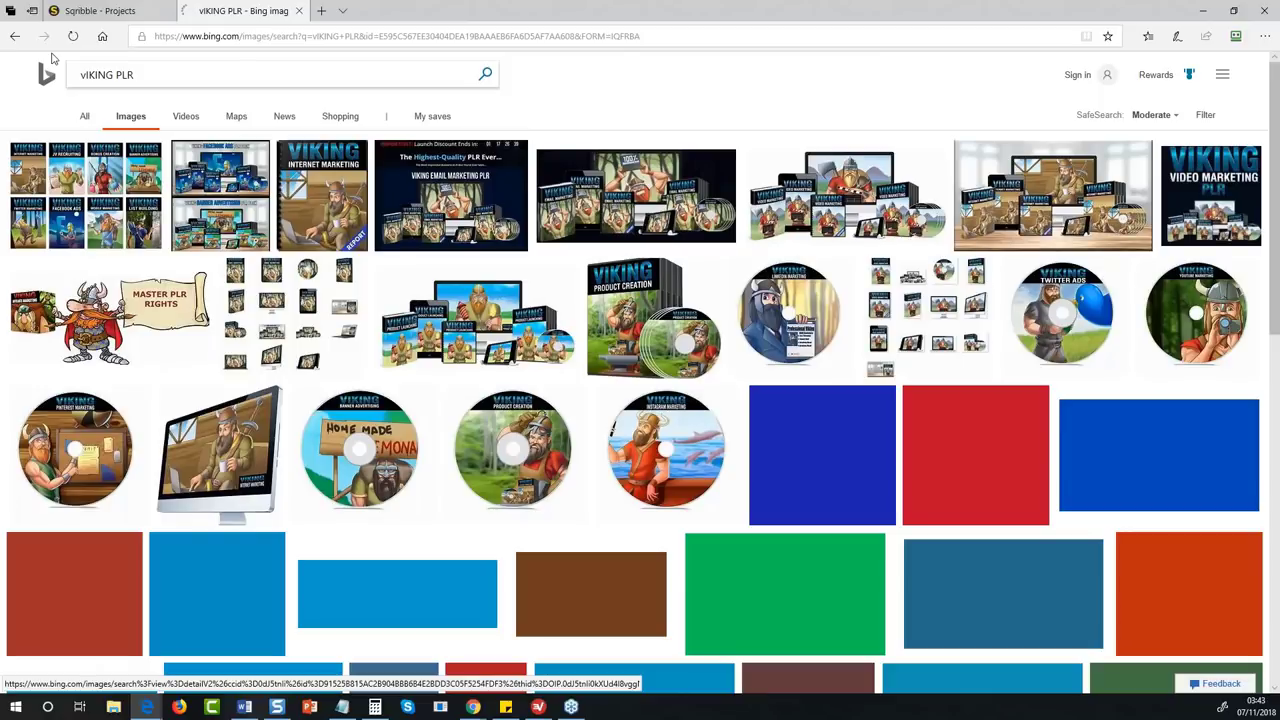
{"action": "left_click", "coordinate": [85, 195]}
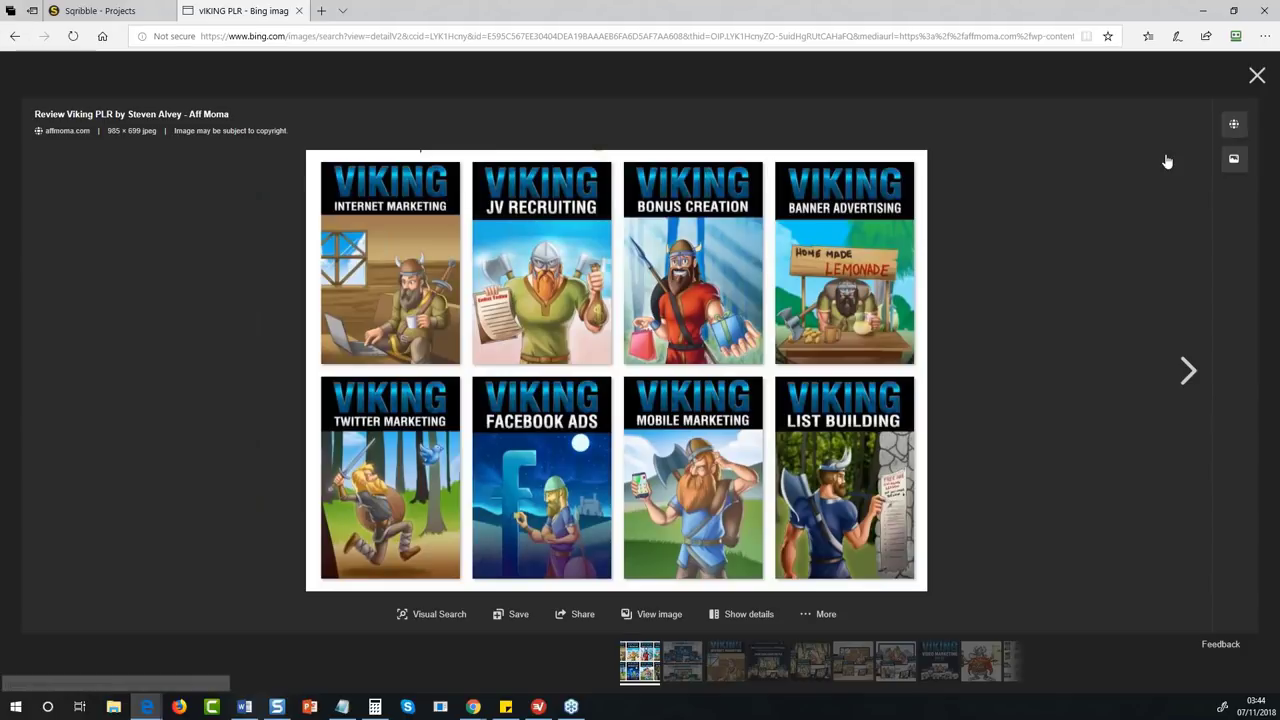
{"action": "left_click", "coordinate": [1258, 77]}
- Search for "PLR STORE" again, open theplrstore.com and browse its latest PLR products and categories
{"action": "key", "text": "ctrl+a"}
{"action": "type", "text": "PLR STORE"}
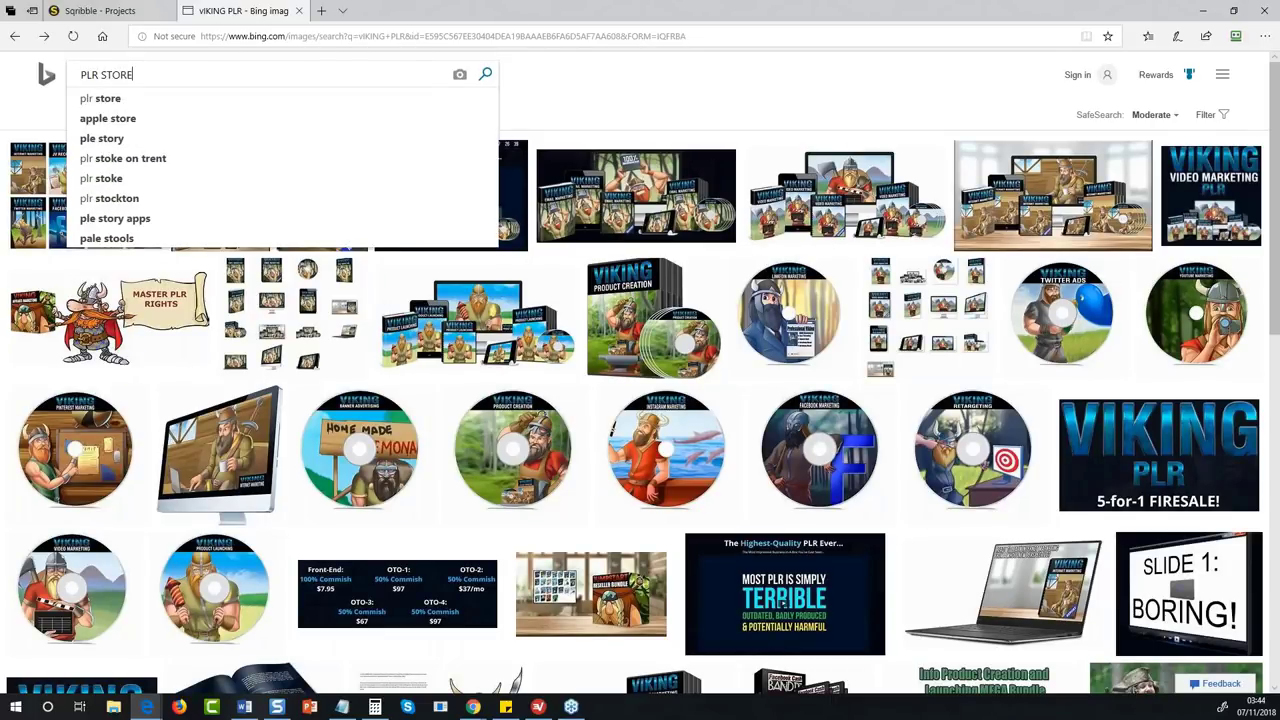
{"action": "key", "text": "Return"}
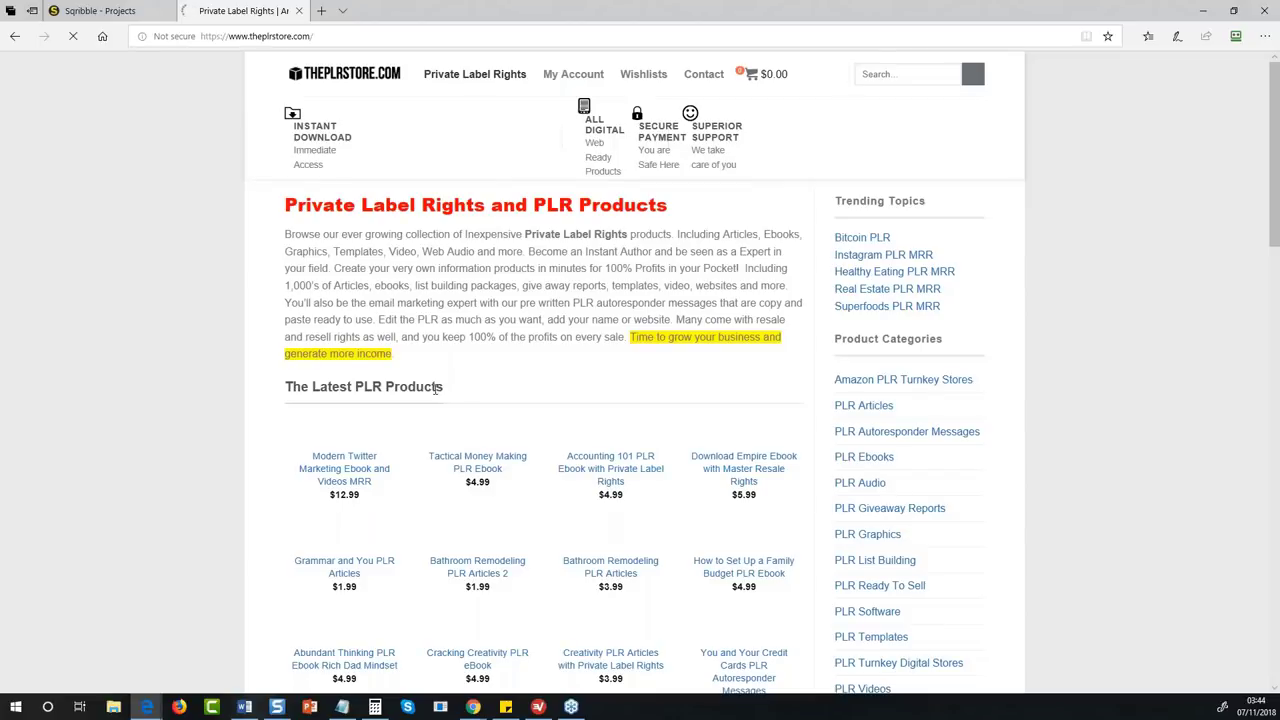
{"action": "scroll", "coordinate": [435, 389], "scroll_direction": "down", "scroll_amount": 1}
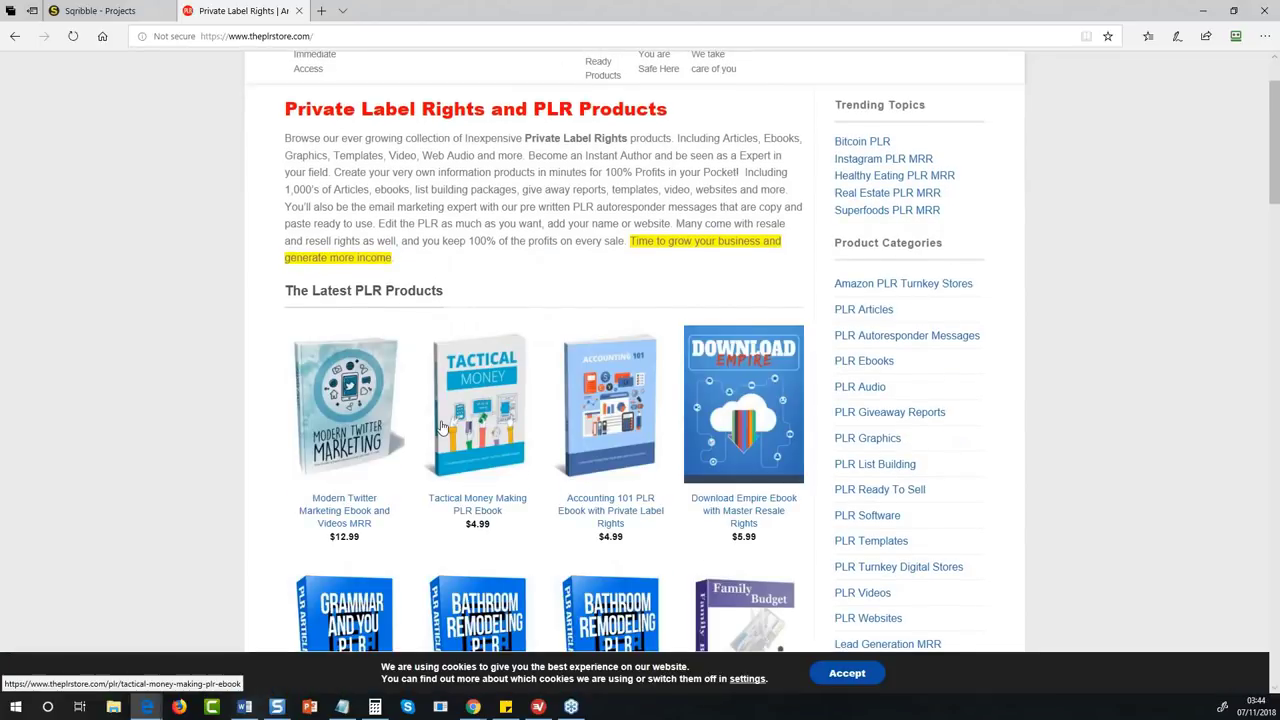
{"action": "scroll", "coordinate": [443, 427], "scroll_direction": "down", "scroll_amount": 1}
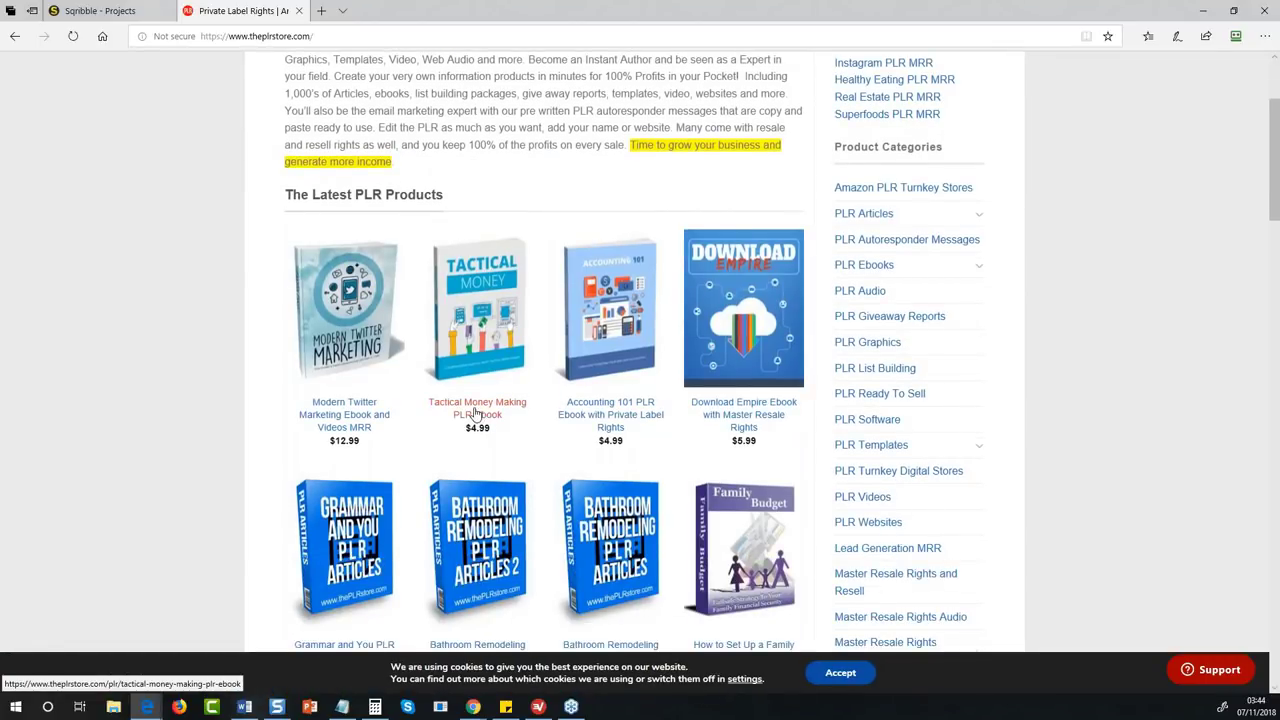
{"action": "scroll", "coordinate": [737, 228], "scroll_direction": "down", "scroll_amount": 2}
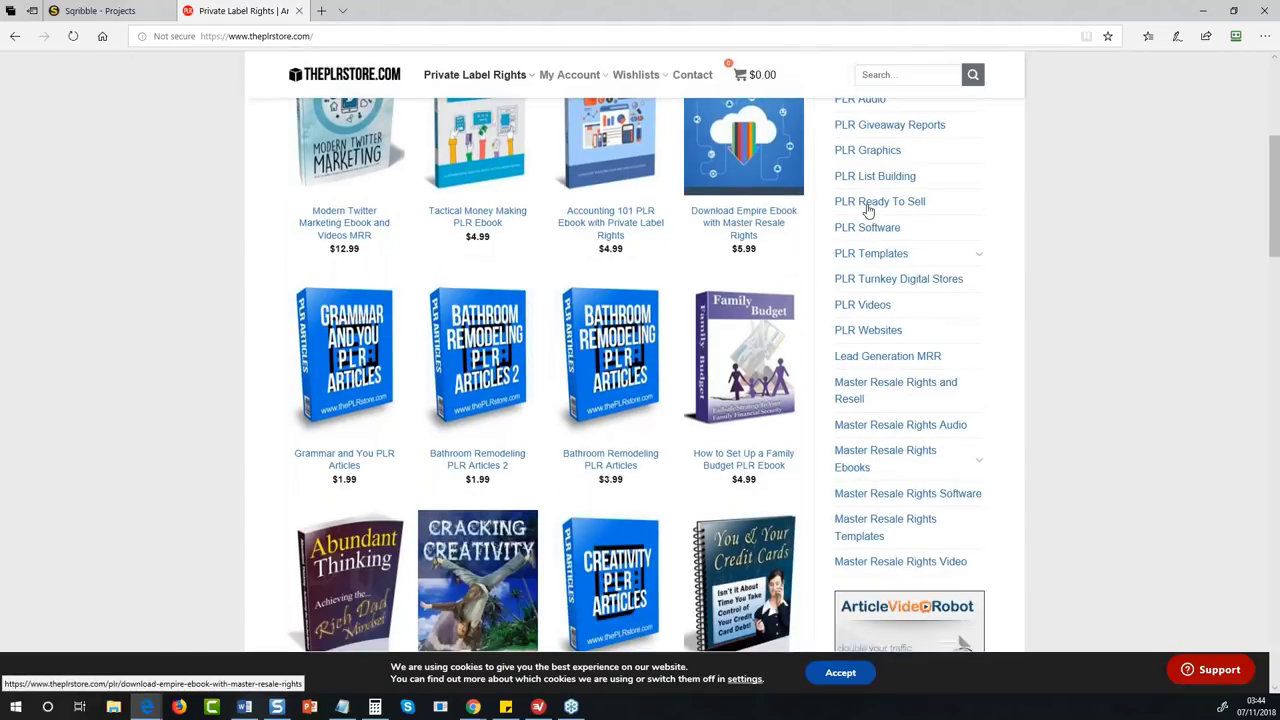
- Open the Accounting 101 PLR Ebook product page and examine the file formats in its description
{"action": "left_click", "coordinate": [606, 222]}
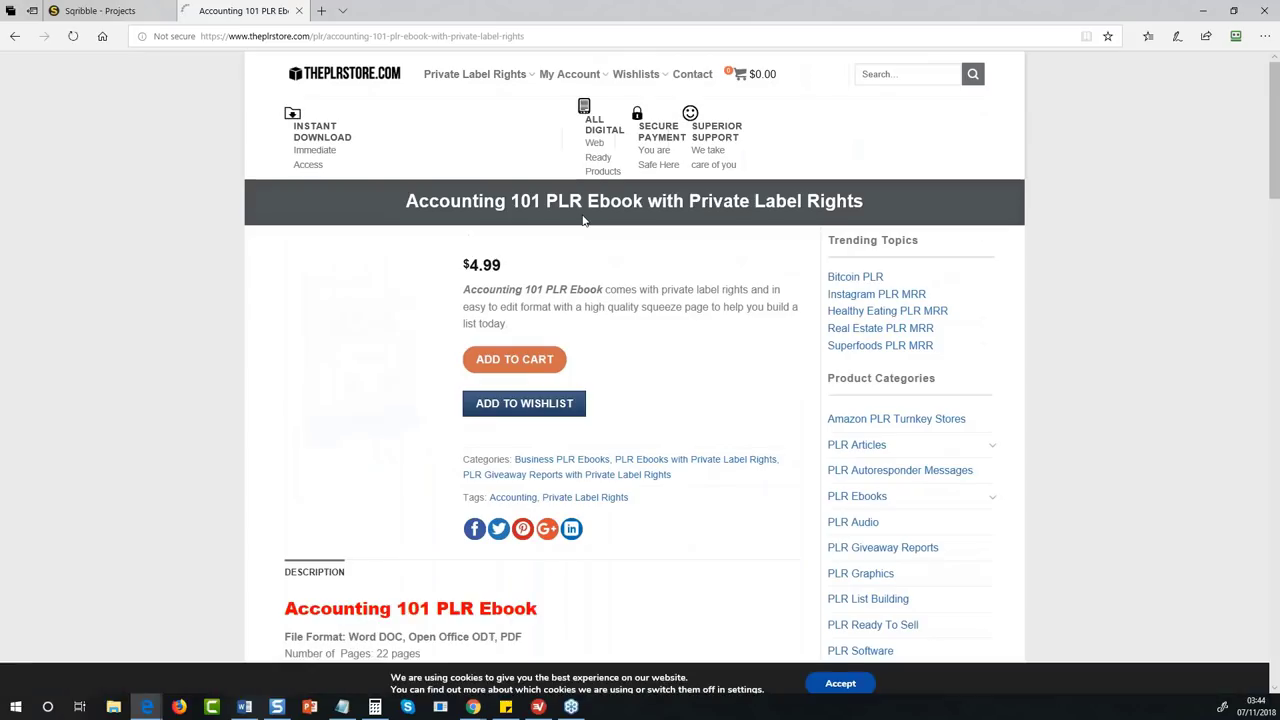
{"action": "scroll", "coordinate": [655, 349], "scroll_direction": "down", "scroll_amount": 3}
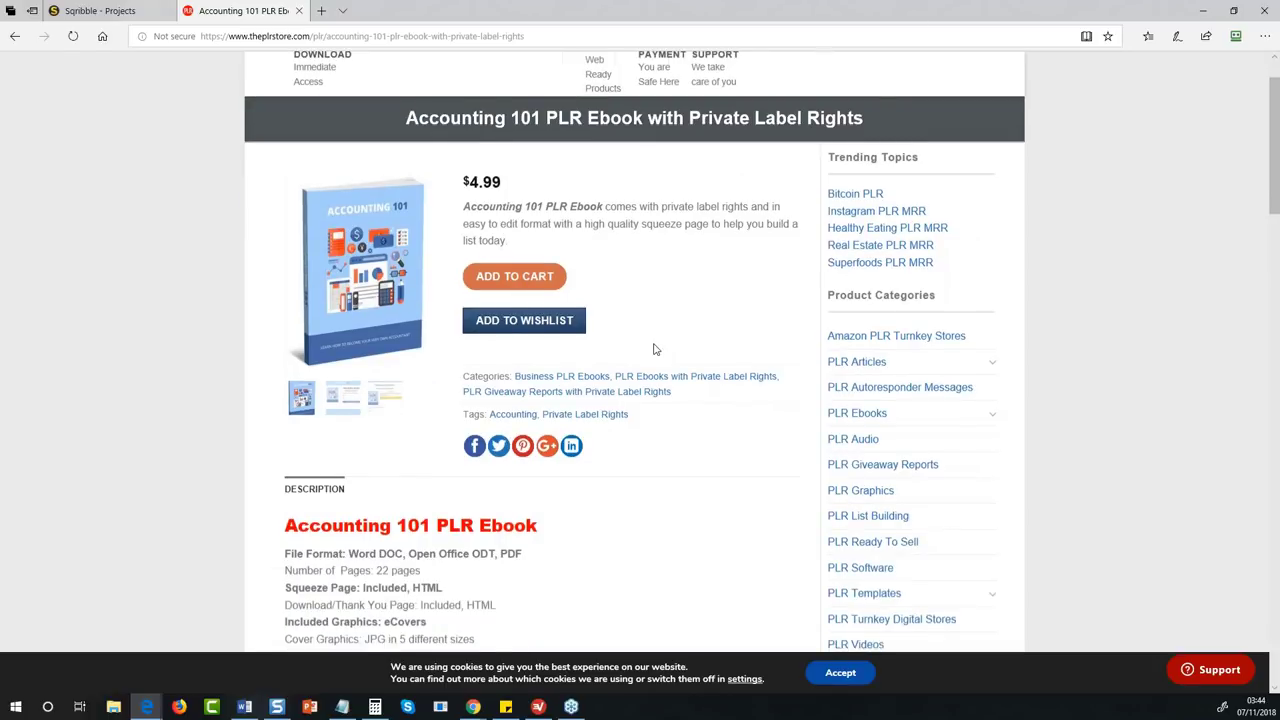
{"action": "left_click_drag", "start_coordinate": [286, 348], "coordinate": [390, 451]}
{"action": "left_click", "coordinate": [309, 396]}
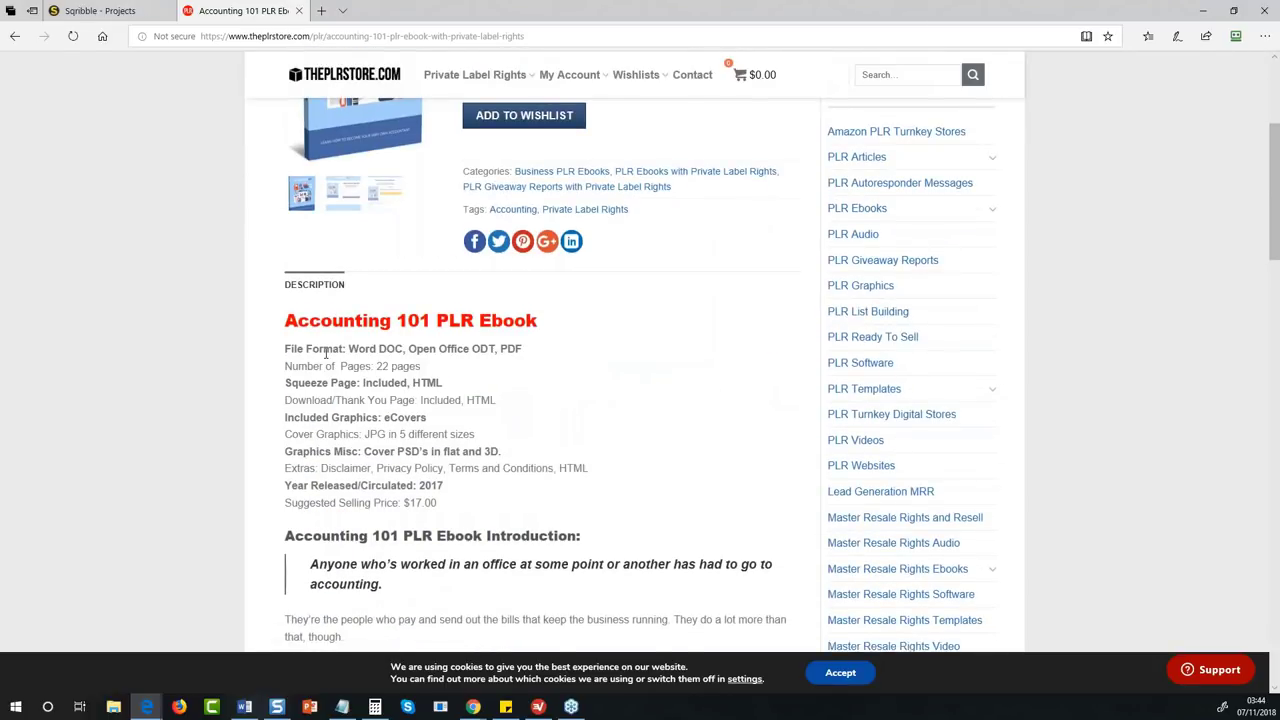
{"action": "left_click_drag", "start_coordinate": [349, 349], "coordinate": [403, 348]}
{"action": "scroll", "coordinate": [390, 362], "scroll_direction": "up", "scroll_amount": 1}
- Switch back to Sqribble and browse the gallery of Prime templates
{"action": "left_click", "coordinate": [125, 11]}
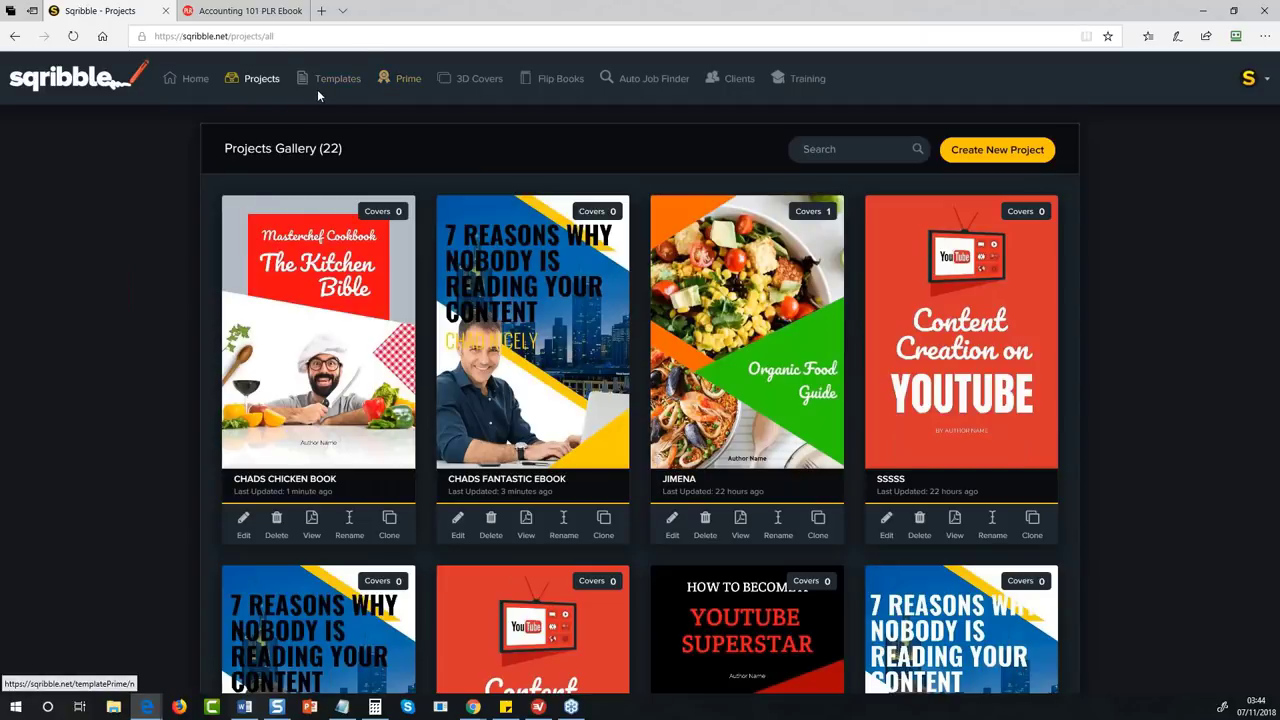
{"action": "left_click", "coordinate": [403, 88]}
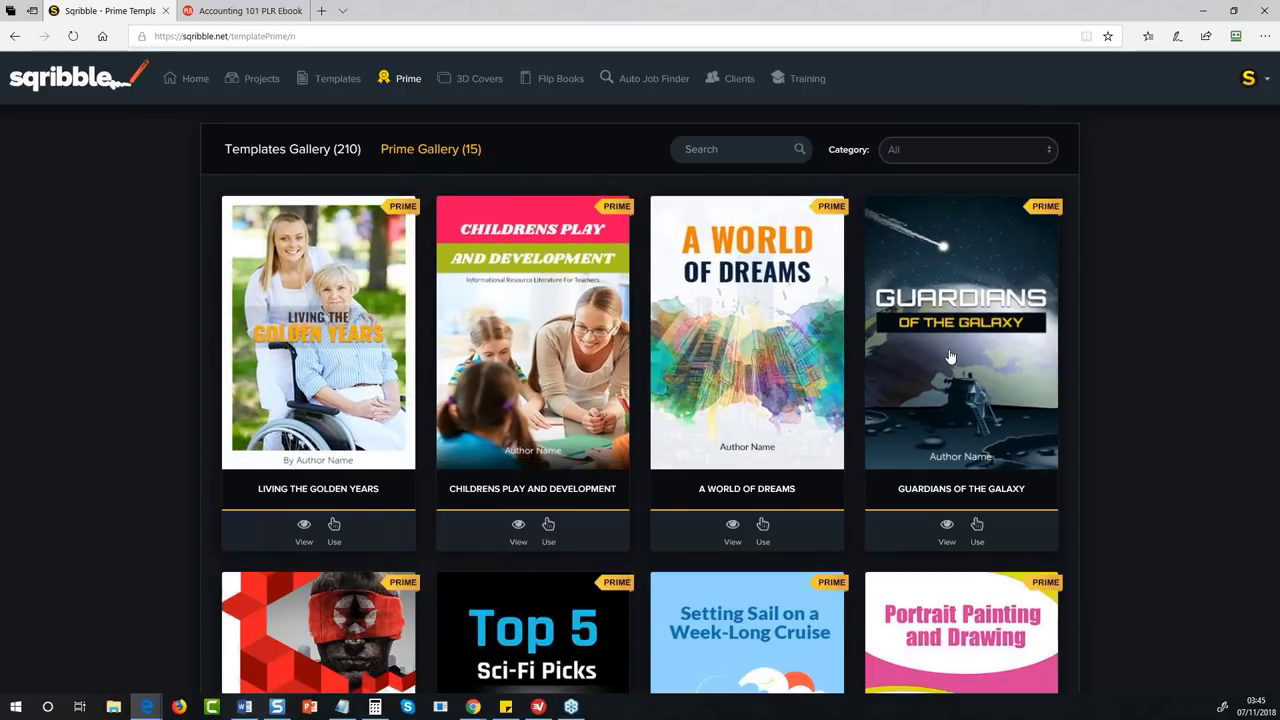
{"action": "scroll", "coordinate": [950, 357], "scroll_direction": "down", "scroll_amount": 5}
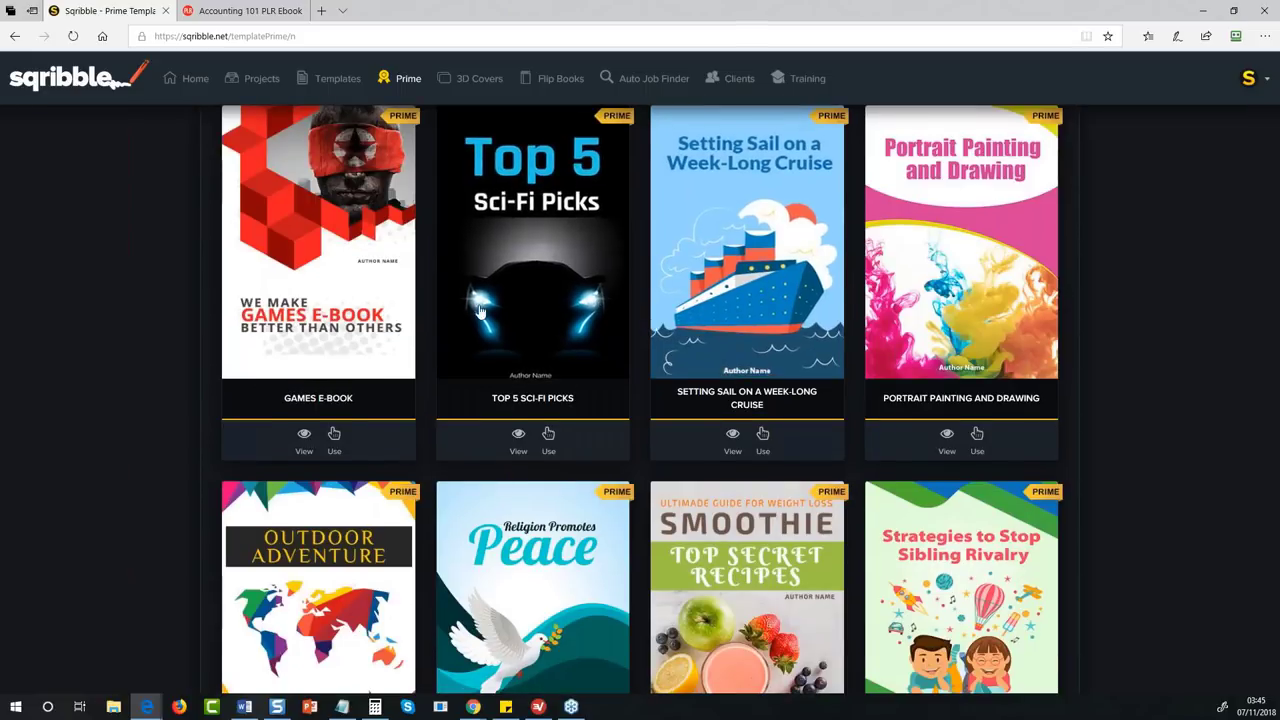
{"action": "scroll", "coordinate": [480, 311], "scroll_direction": "up", "scroll_amount": 2}
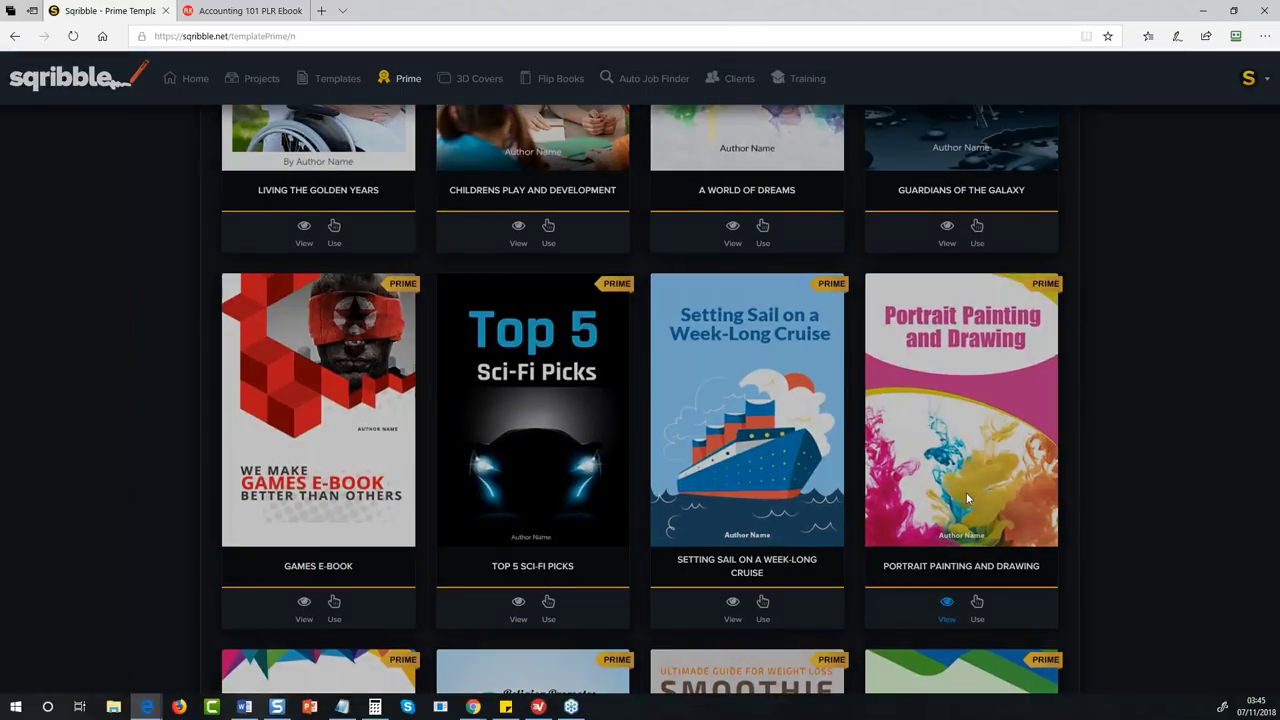
- Preview the inside pages of the Portrait Painting and Drawing template and close the preview
{"action": "left_click", "coordinate": [966, 492]}
{"action": "left_click", "coordinate": [803, 287]}
{"action": "left_click", "coordinate": [803, 287]}
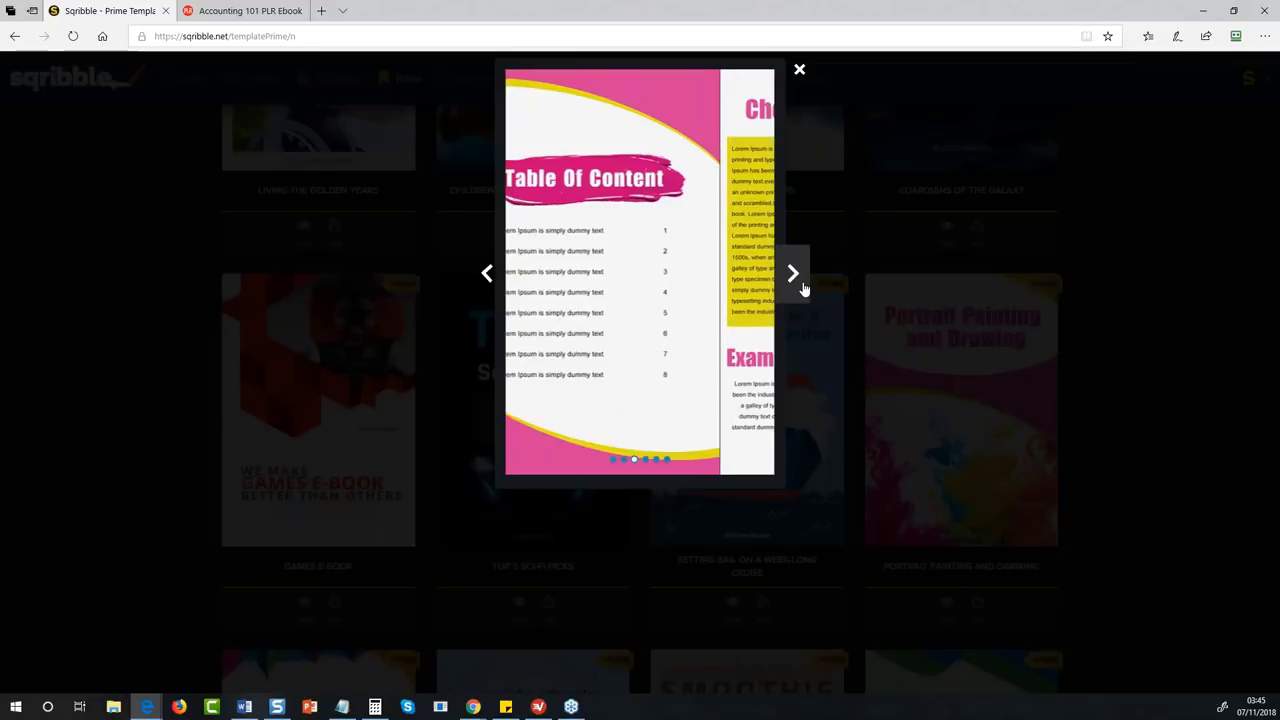
{"action": "left_click", "coordinate": [793, 273]}
{"action": "left_click", "coordinate": [807, 386]}
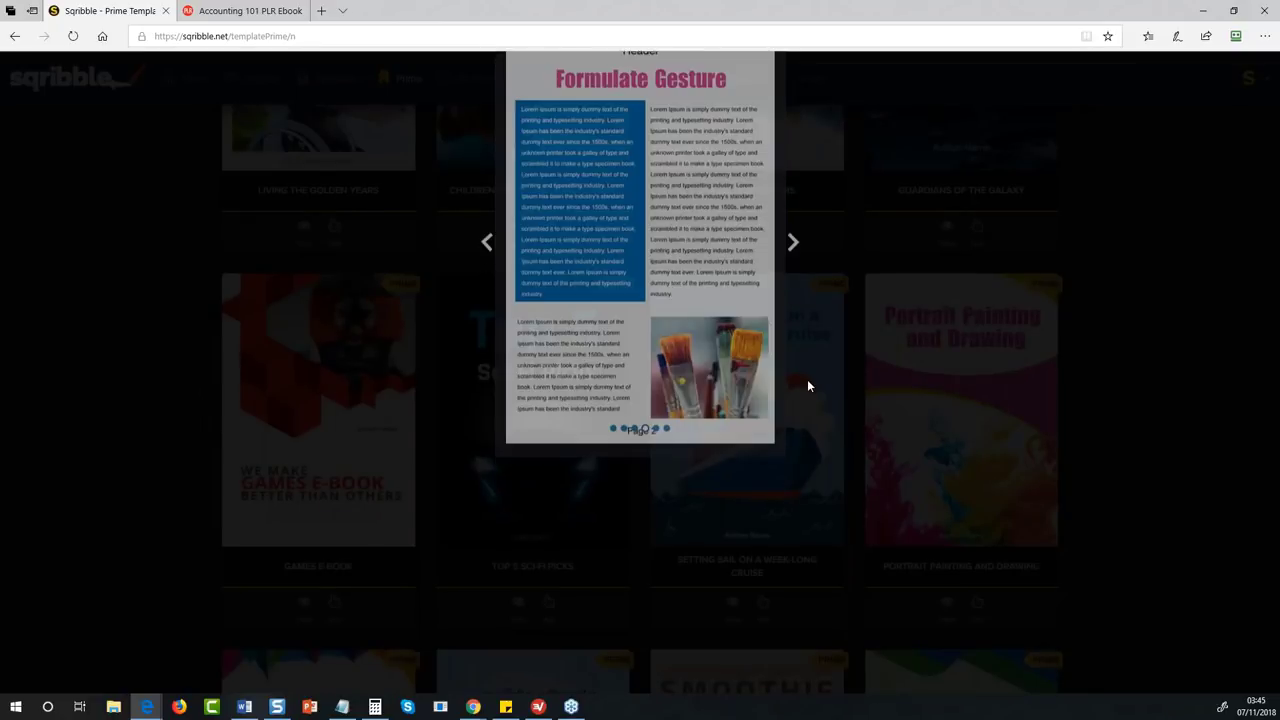
- Start a project from the Living the Golden Years Prime template and name the e-book GOLDEN OLDIES
{"action": "scroll", "coordinate": [806, 390], "scroll_direction": "down", "scroll_amount": 5}
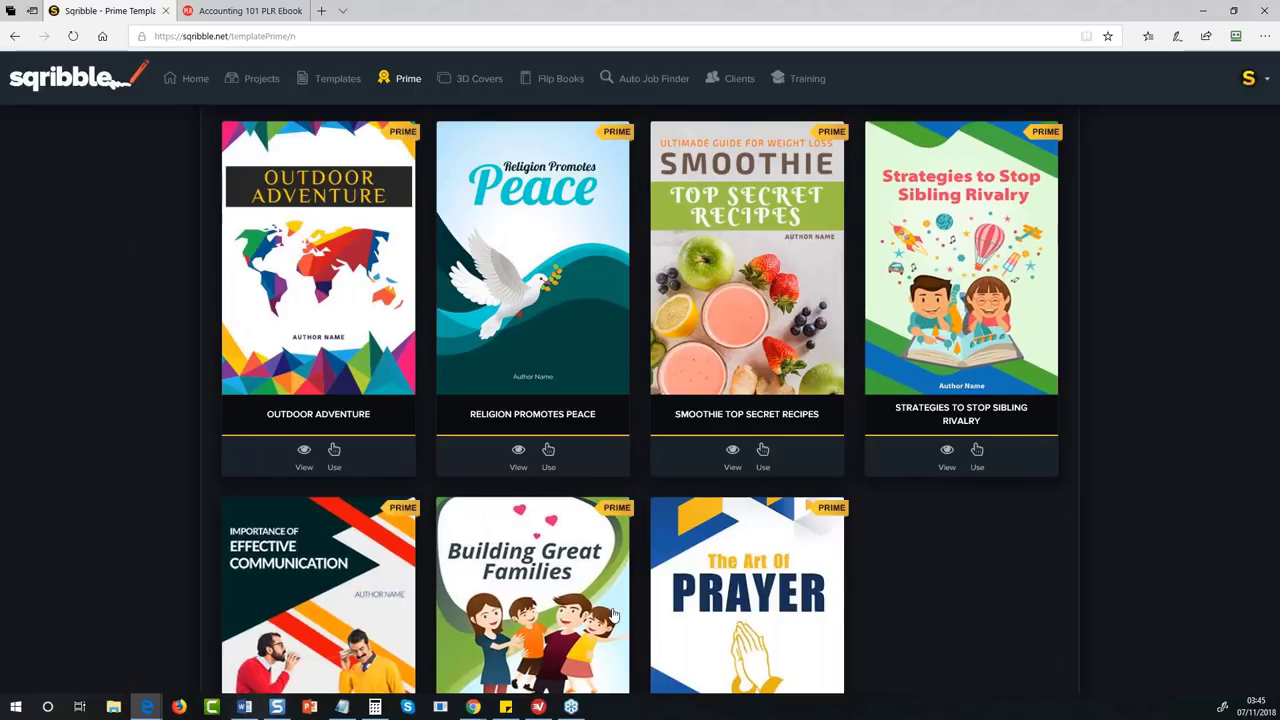
{"action": "scroll", "coordinate": [613, 614], "scroll_direction": "up", "scroll_amount": 8}
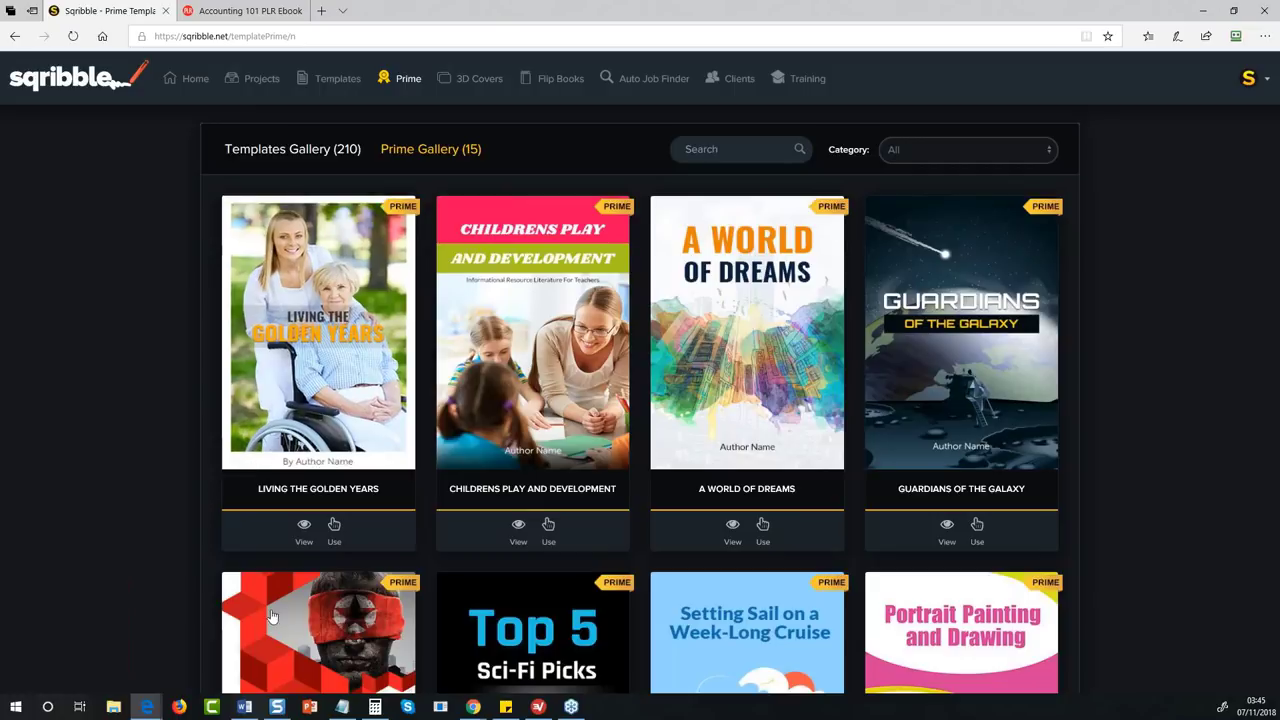
{"action": "left_click", "coordinate": [336, 530]}
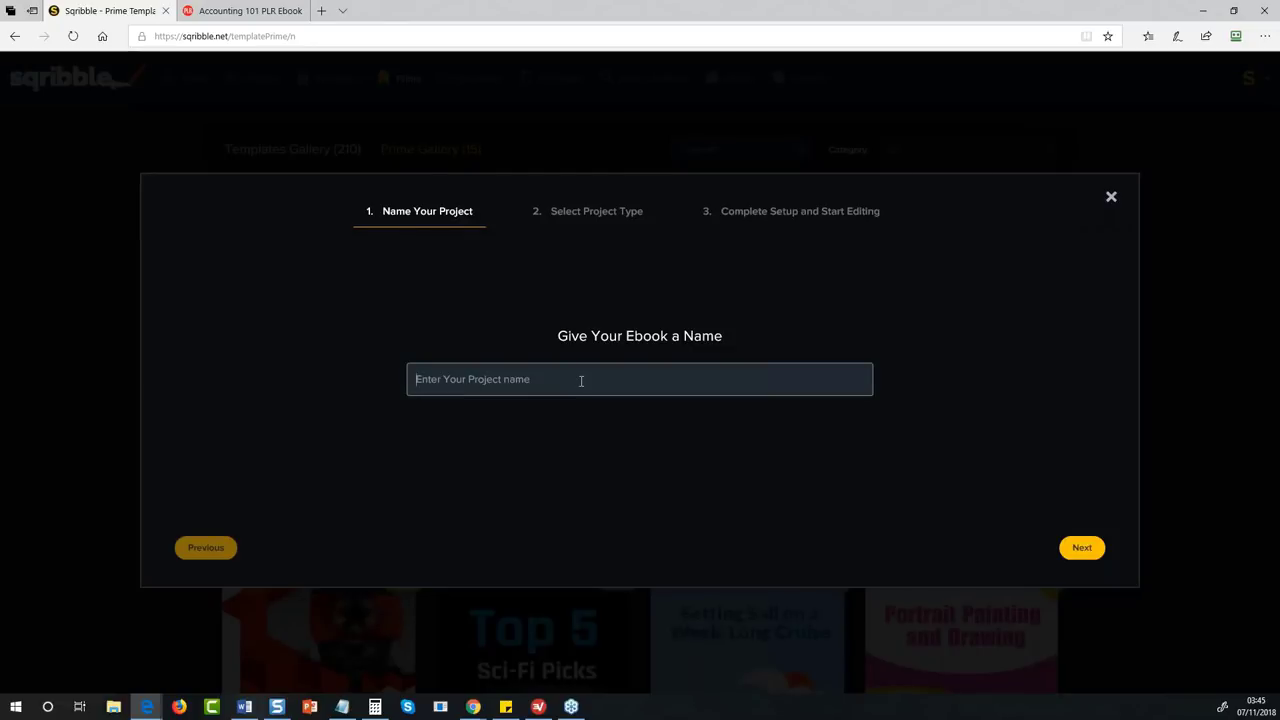
{"action": "type", "text": "G"}
{"action": "key", "text": "BackSpace"}
{"action": "type", "text": "GOLDEN OLDIES"}
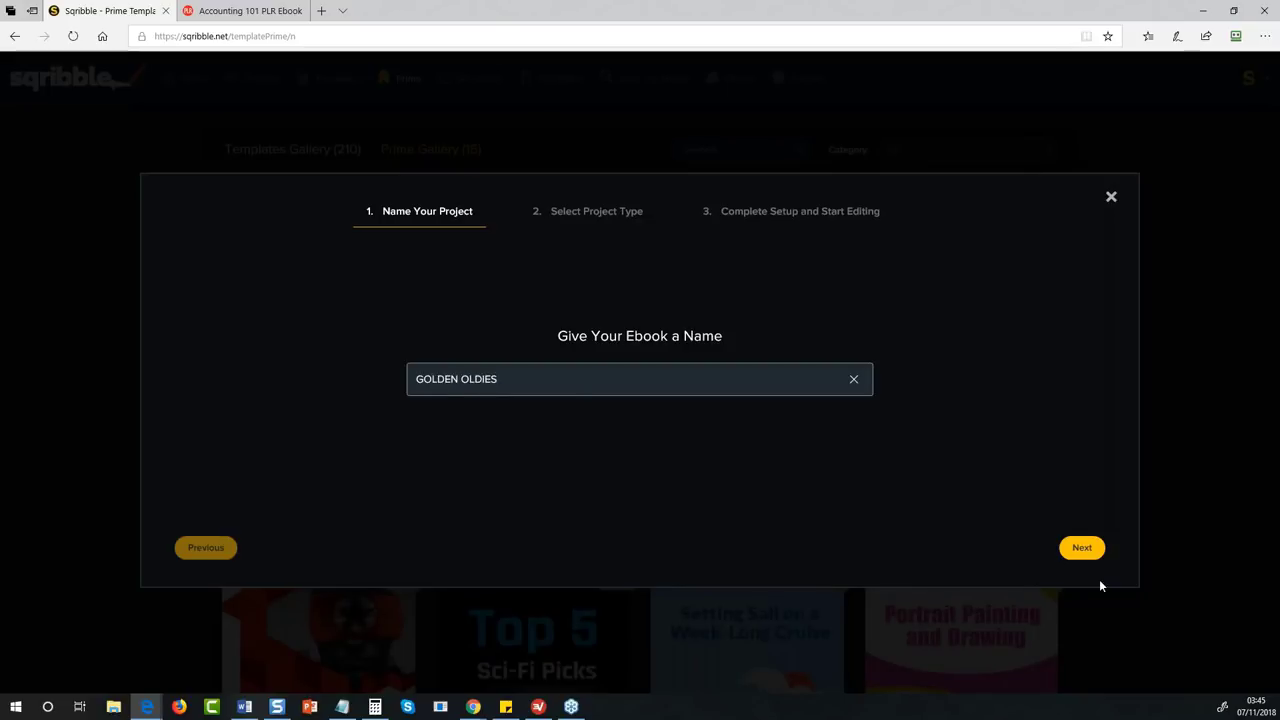
{"action": "left_click", "coordinate": [1084, 550]}
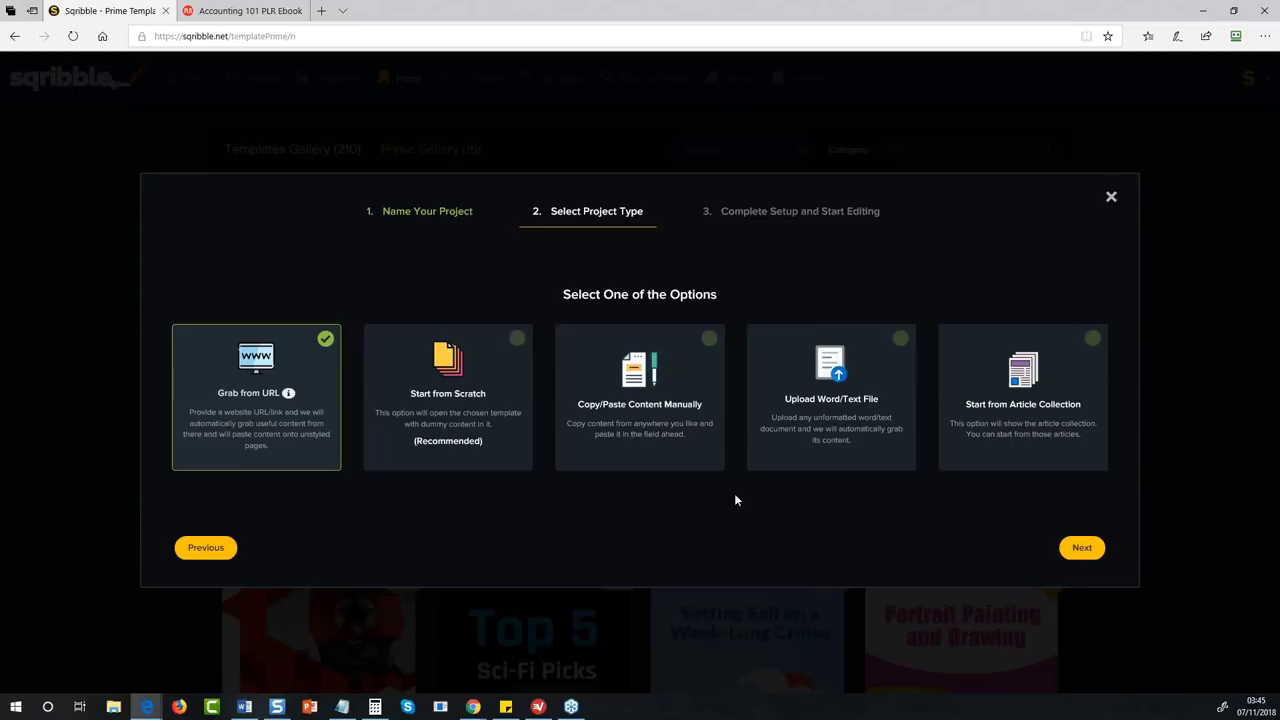
- Compare the project types and proceed with Start from Article Collection as the content source
{"action": "left_click", "coordinate": [851, 426]}
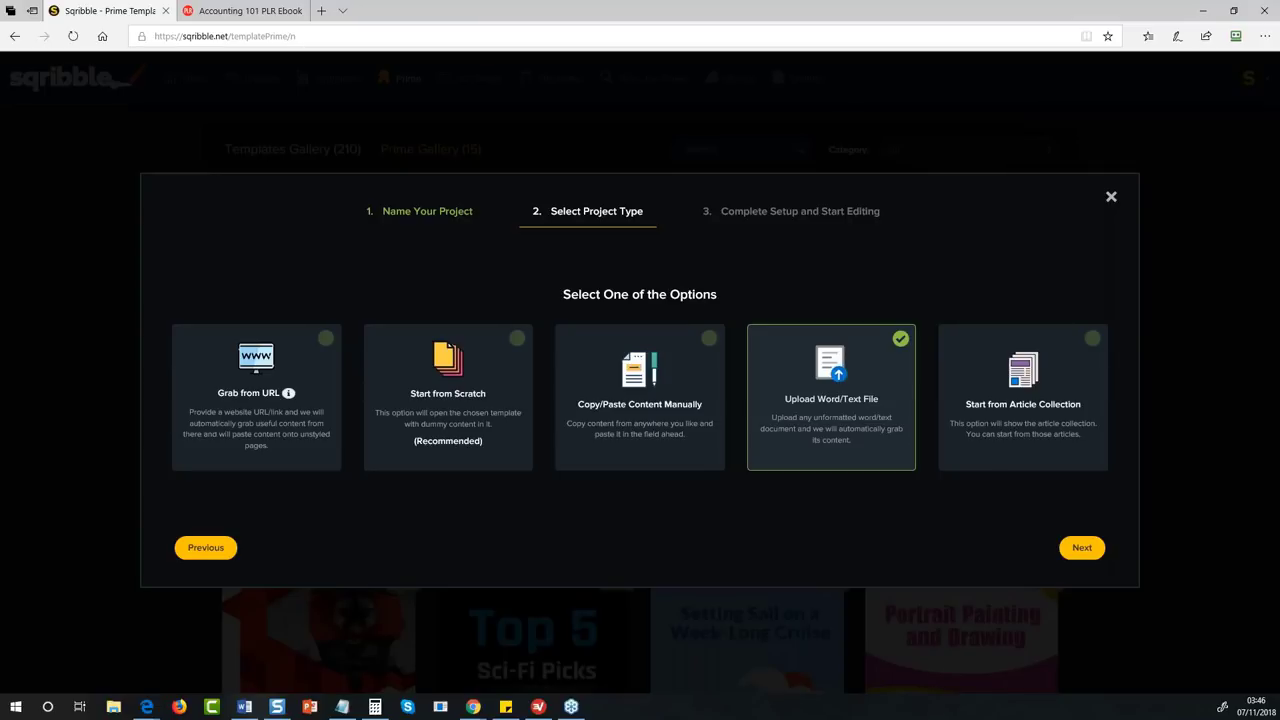
{"action": "left_click", "coordinate": [491, 414]}
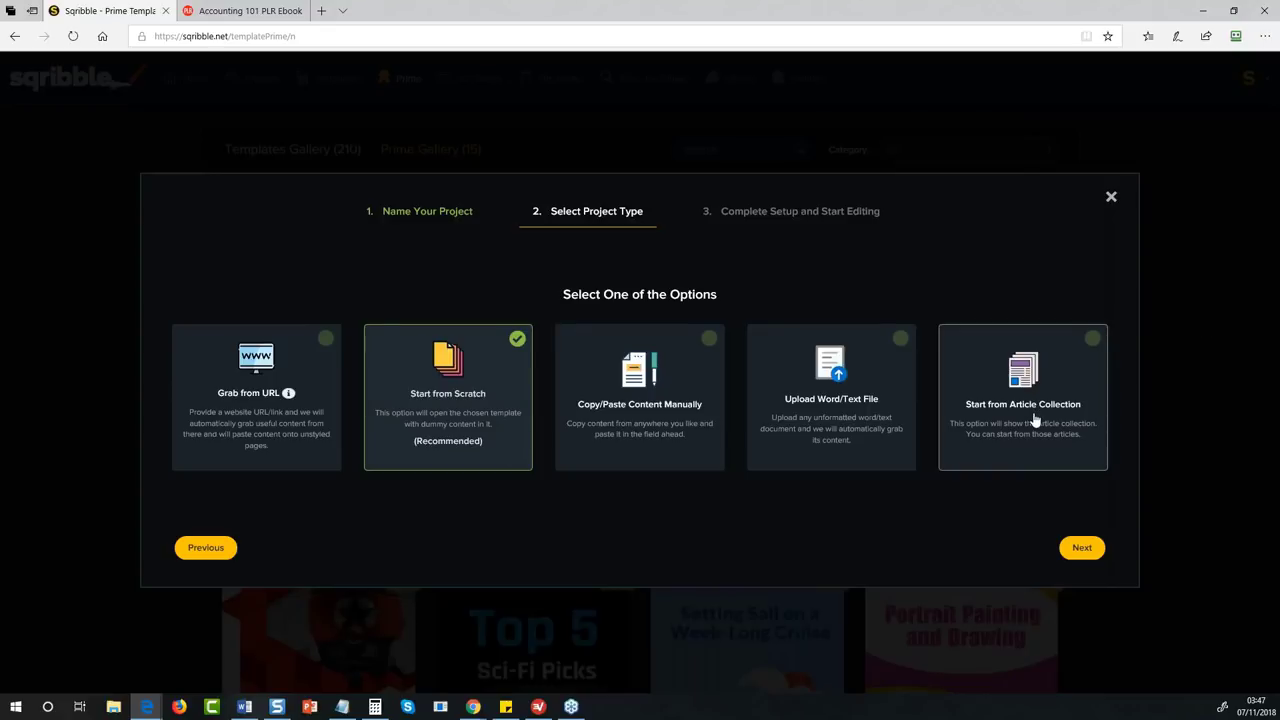
{"action": "left_click", "coordinate": [1024, 448]}
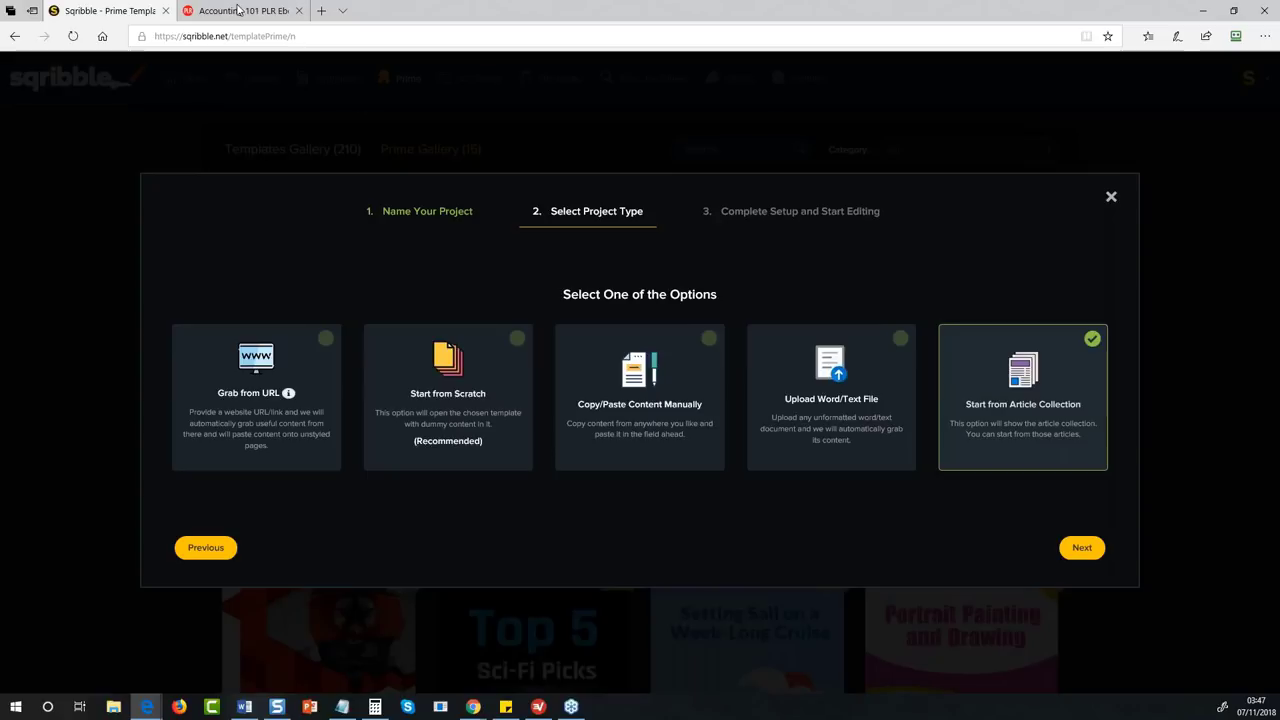
{"action": "mouse_move", "coordinate": [241, 11]}
{"action": "left_click", "coordinate": [1082, 548]}
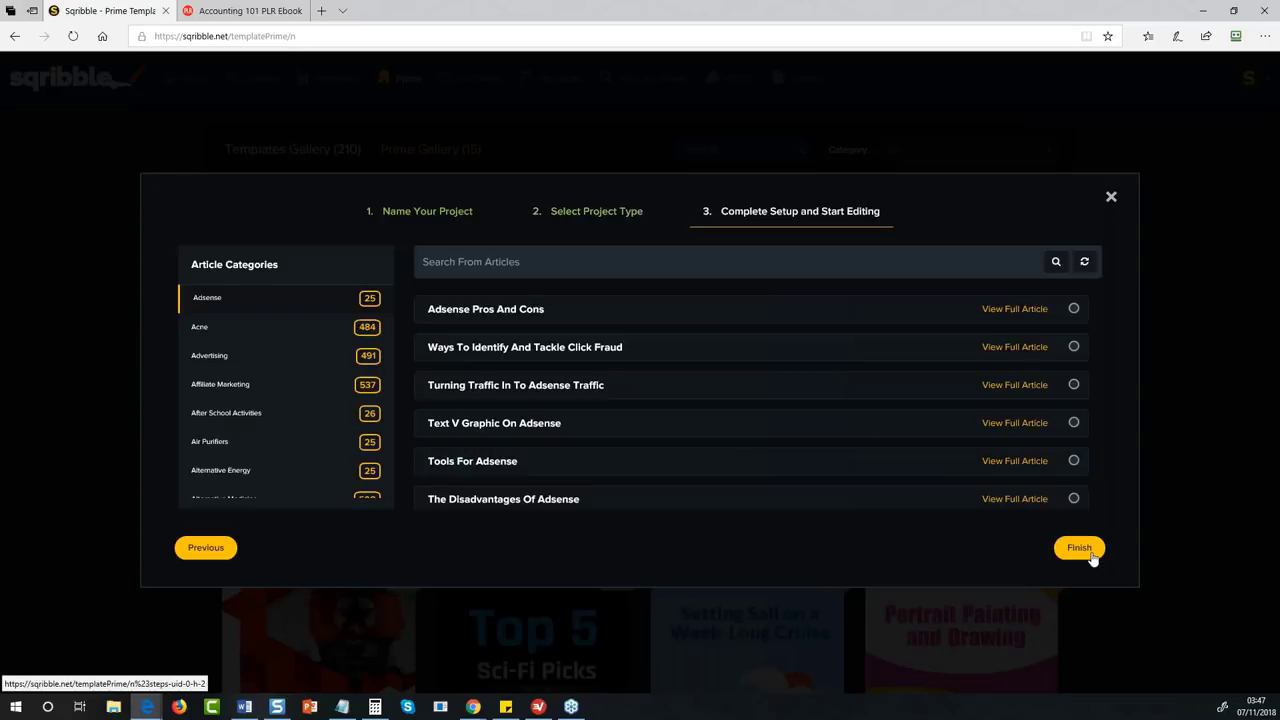
- Look through the Adsense article list and the available article categories
{"action": "scroll", "coordinate": [536, 364], "scroll_direction": "down", "scroll_amount": 10}
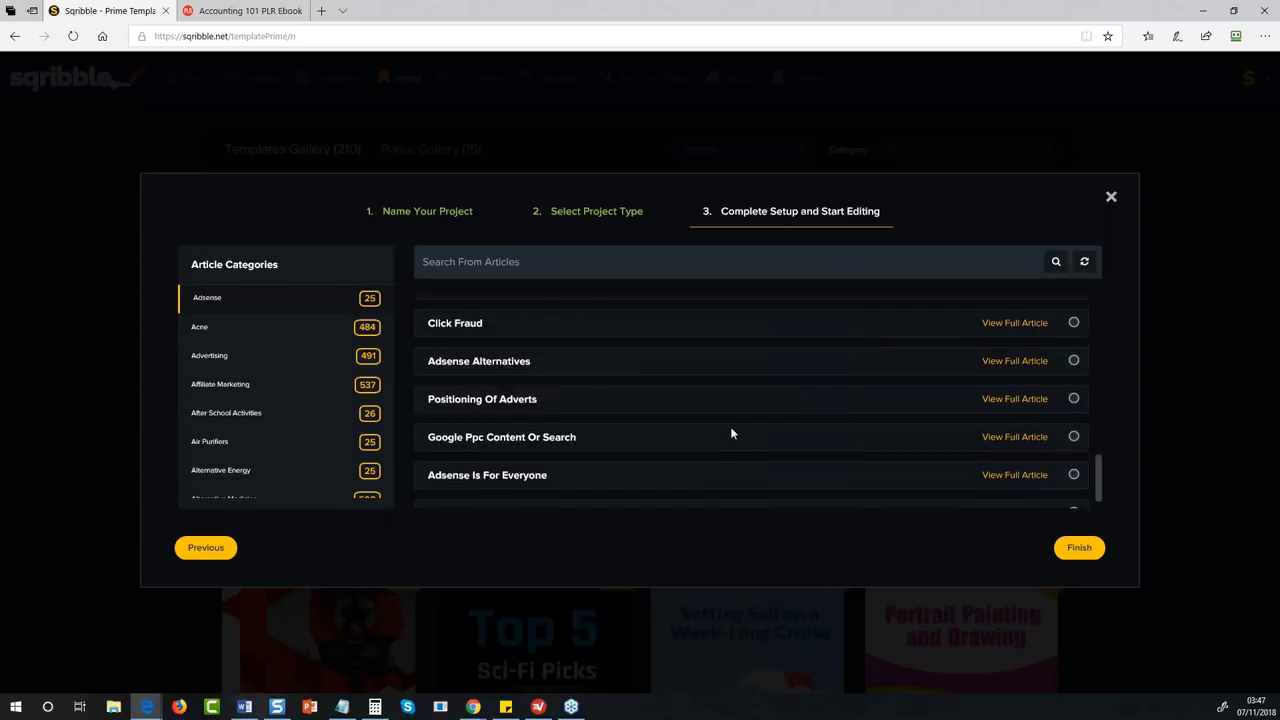
{"action": "scroll", "coordinate": [392, 415], "scroll_direction": "down", "scroll_amount": 2}
{"action": "scroll", "coordinate": [648, 383], "scroll_direction": "down", "scroll_amount": 4}
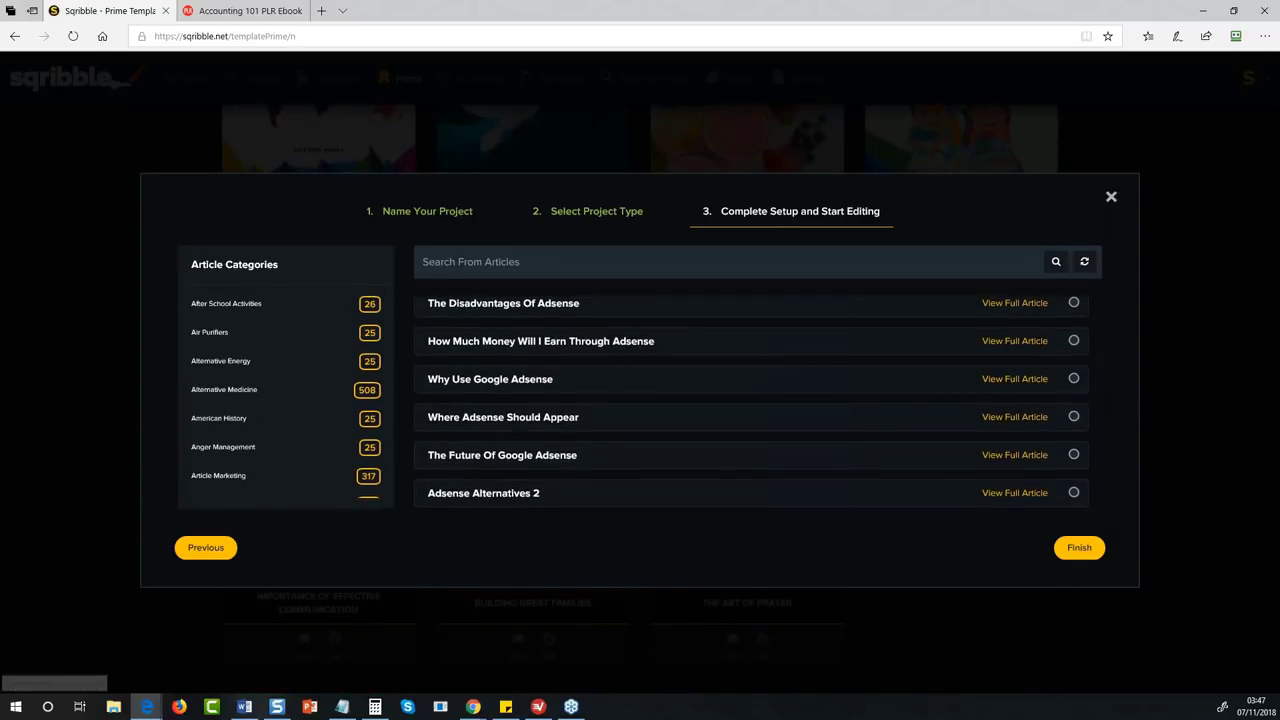
{"action": "left_click", "coordinate": [1073, 380]}
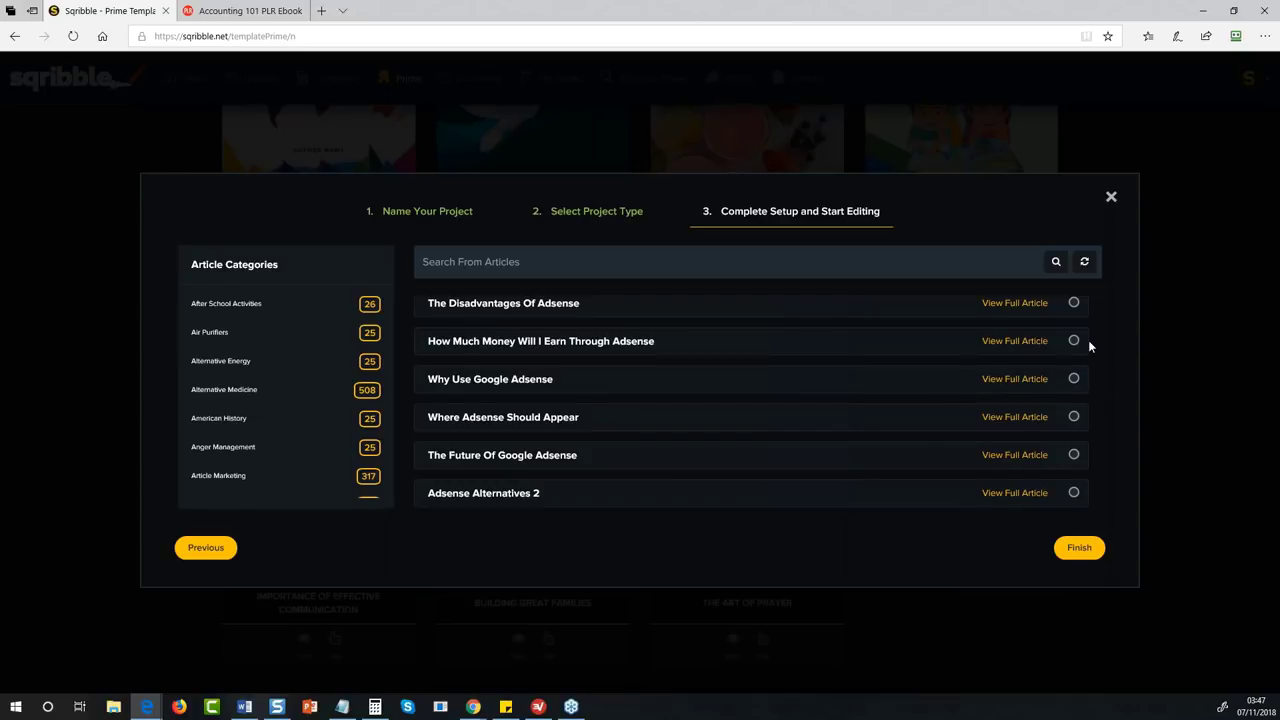
- View the full article How Much Money Will I Earn Through Adsense and read through its text
{"action": "left_click", "coordinate": [1016, 344]}
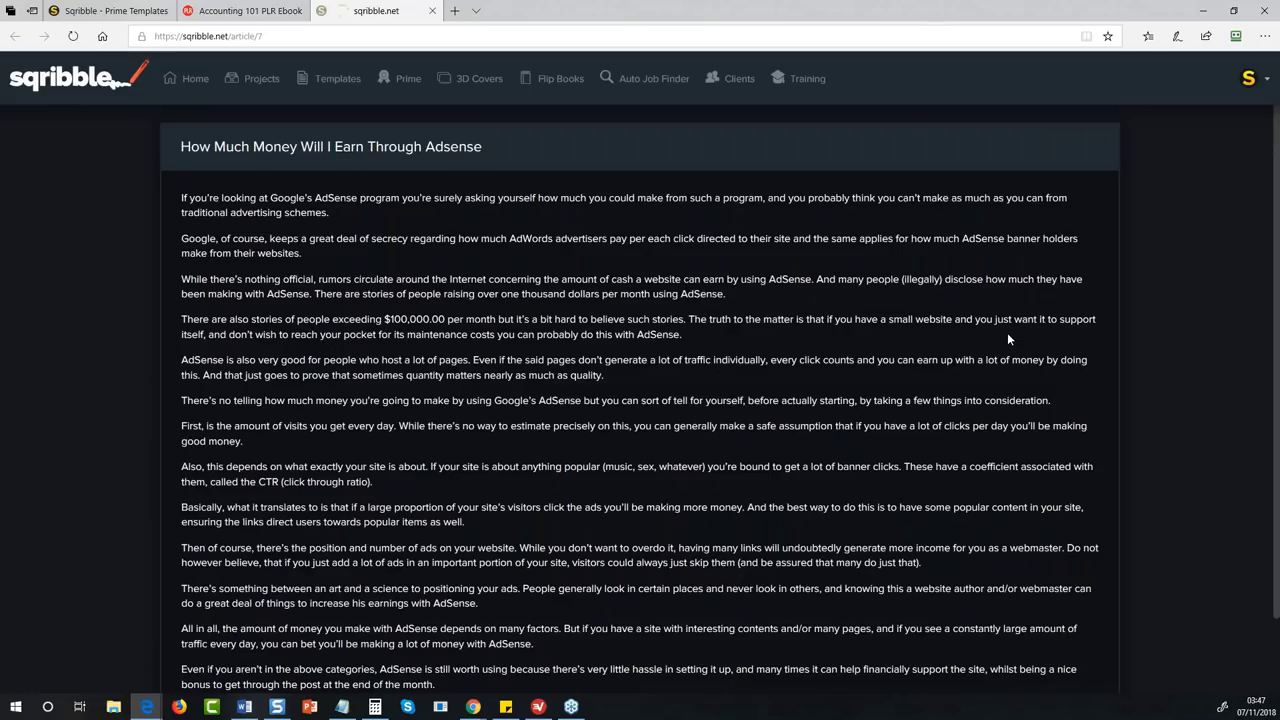
{"action": "scroll", "coordinate": [1007, 340], "scroll_direction": "down", "scroll_amount": 2}
{"action": "scroll", "coordinate": [640, 400], "scroll_direction": "up", "scroll_amount": 1}
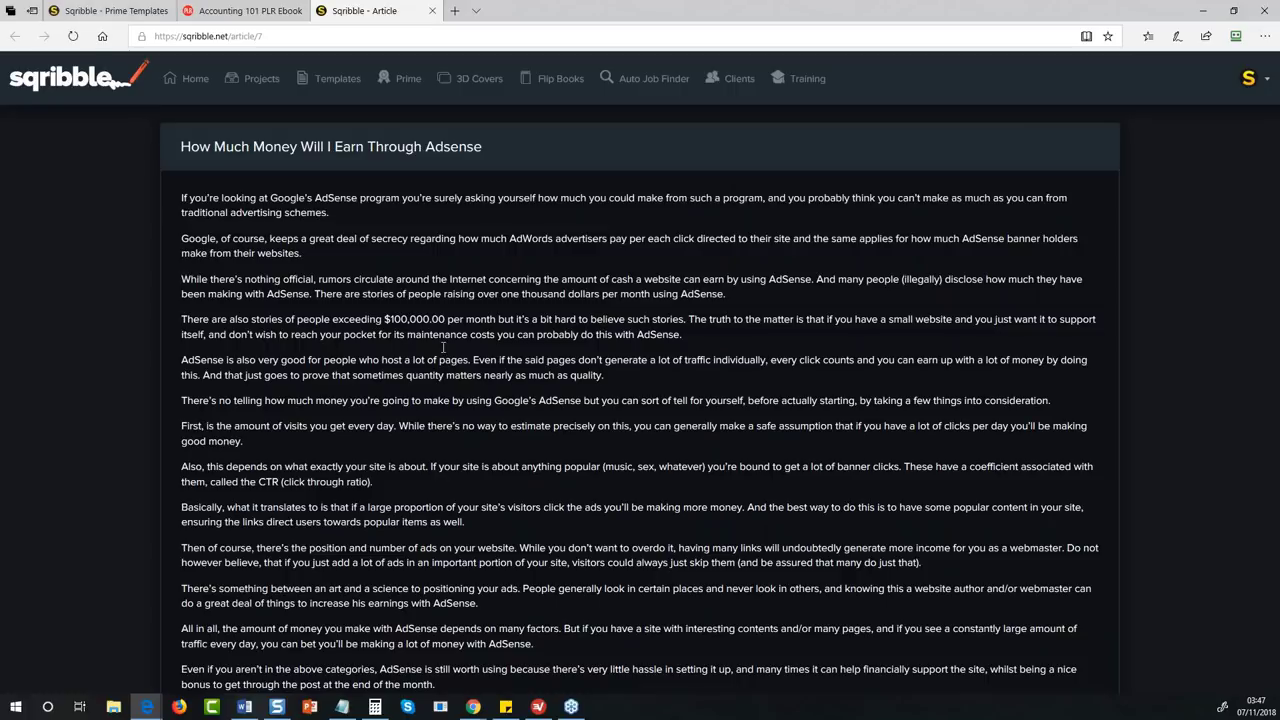
{"action": "scroll", "coordinate": [443, 347], "scroll_direction": "down", "scroll_amount": 1}
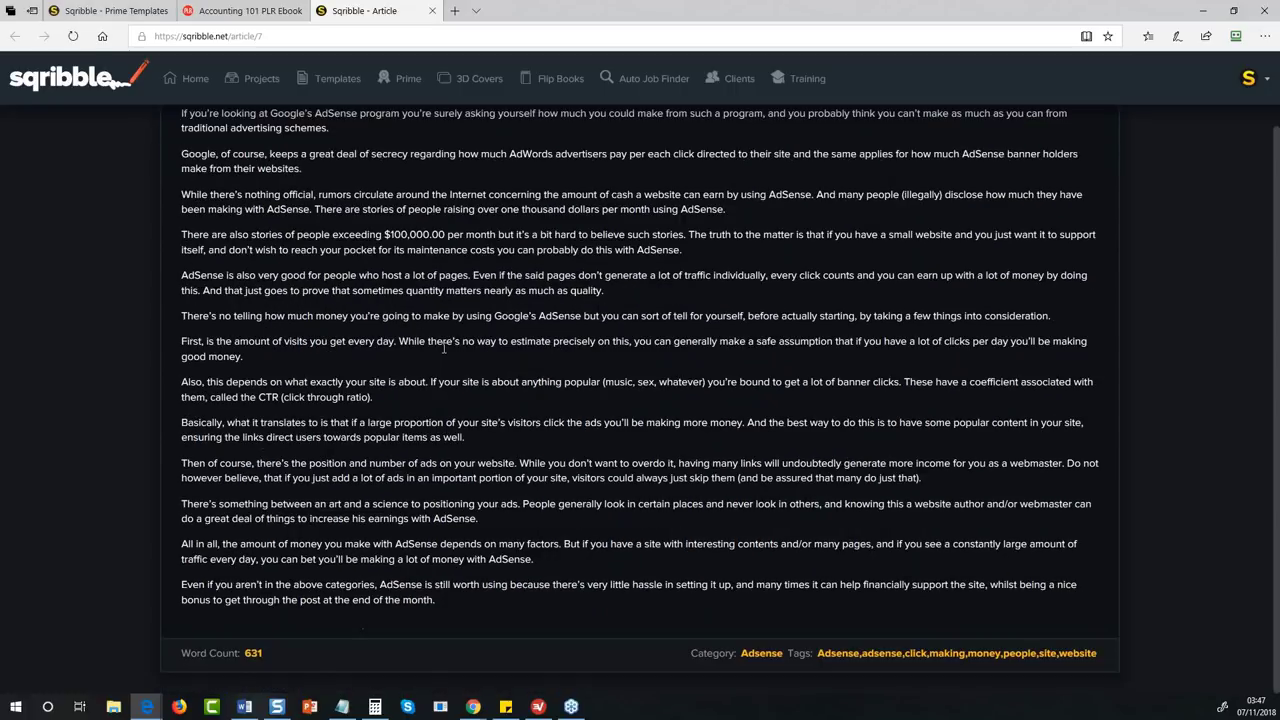
{"action": "scroll", "coordinate": [443, 347], "scroll_direction": "up", "scroll_amount": 1}
{"action": "scroll", "coordinate": [468, 404], "scroll_direction": "down", "scroll_amount": 1}
{"action": "scroll", "coordinate": [468, 404], "scroll_direction": "up", "scroll_amount": 1}
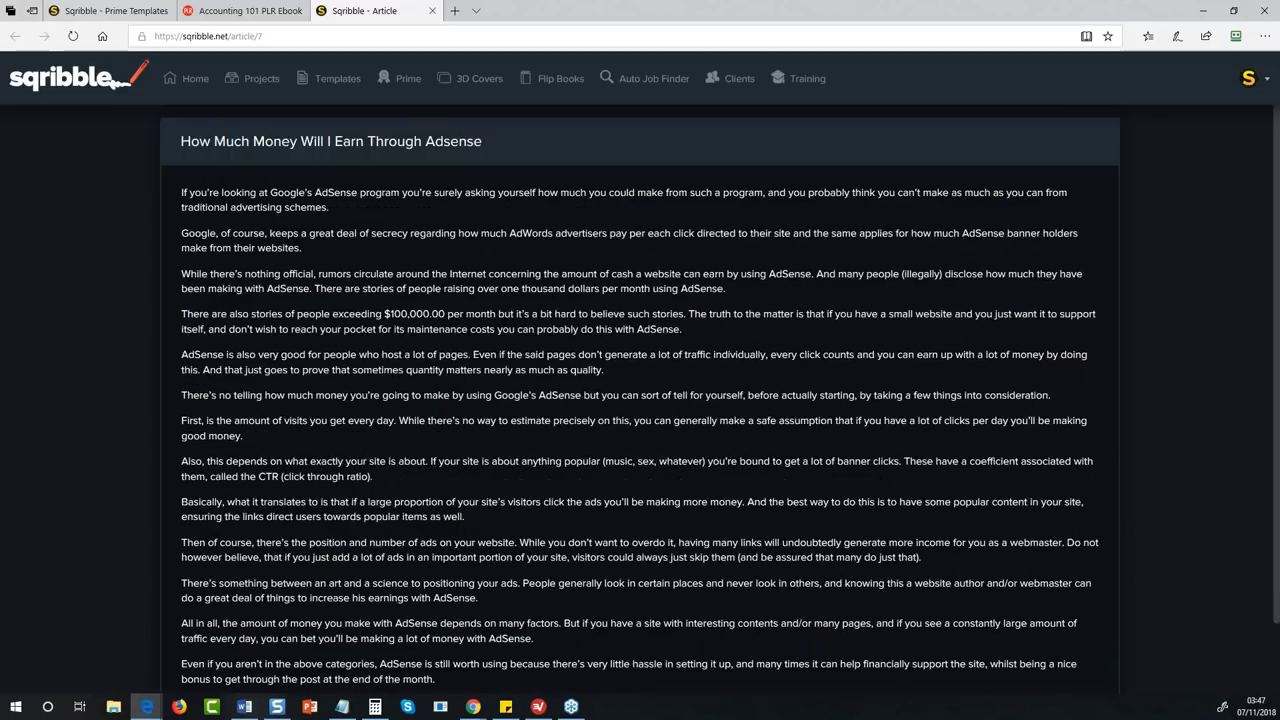
{"action": "scroll", "coordinate": [289, 531], "scroll_direction": "down", "scroll_amount": 1}
{"action": "scroll", "coordinate": [289, 531], "scroll_direction": "up", "scroll_amount": 1}
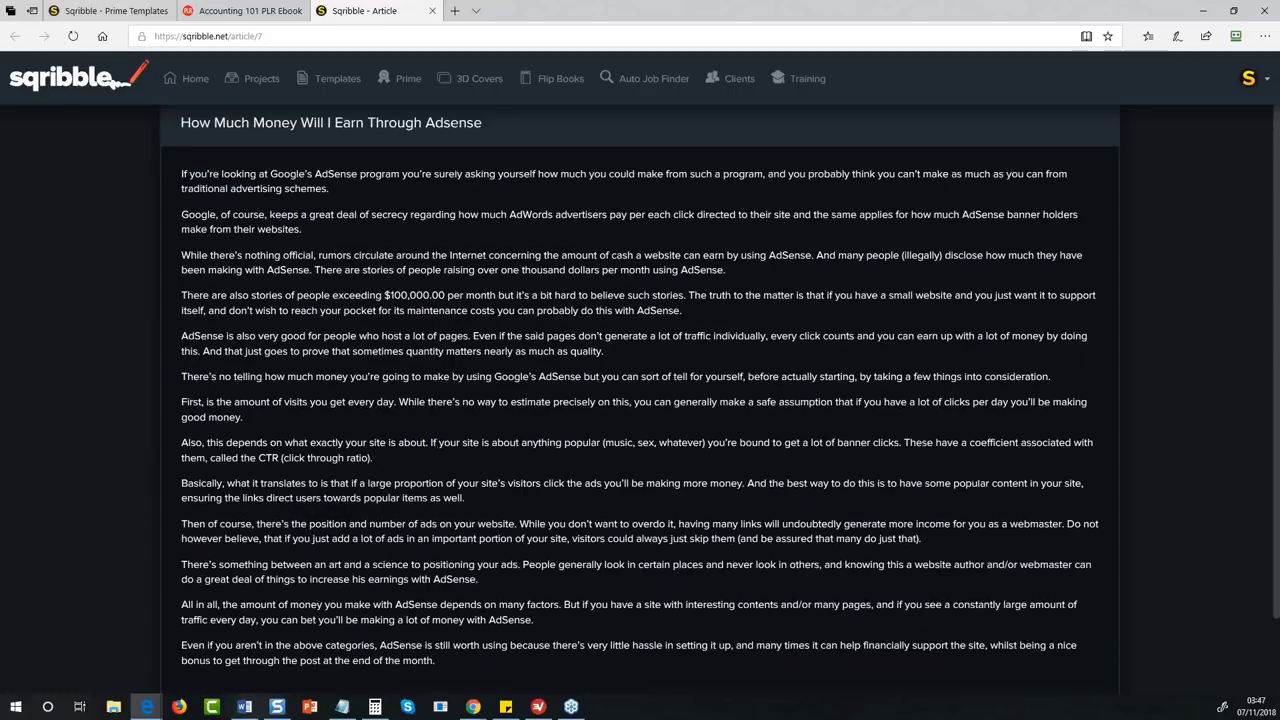
{"action": "scroll", "coordinate": [470, 605], "scroll_direction": "down", "scroll_amount": 1}
{"action": "left_click_drag", "start_coordinate": [470, 605], "coordinate": [310, 243]}
{"action": "scroll", "coordinate": [310, 243], "scroll_direction": "up", "scroll_amount": 1}
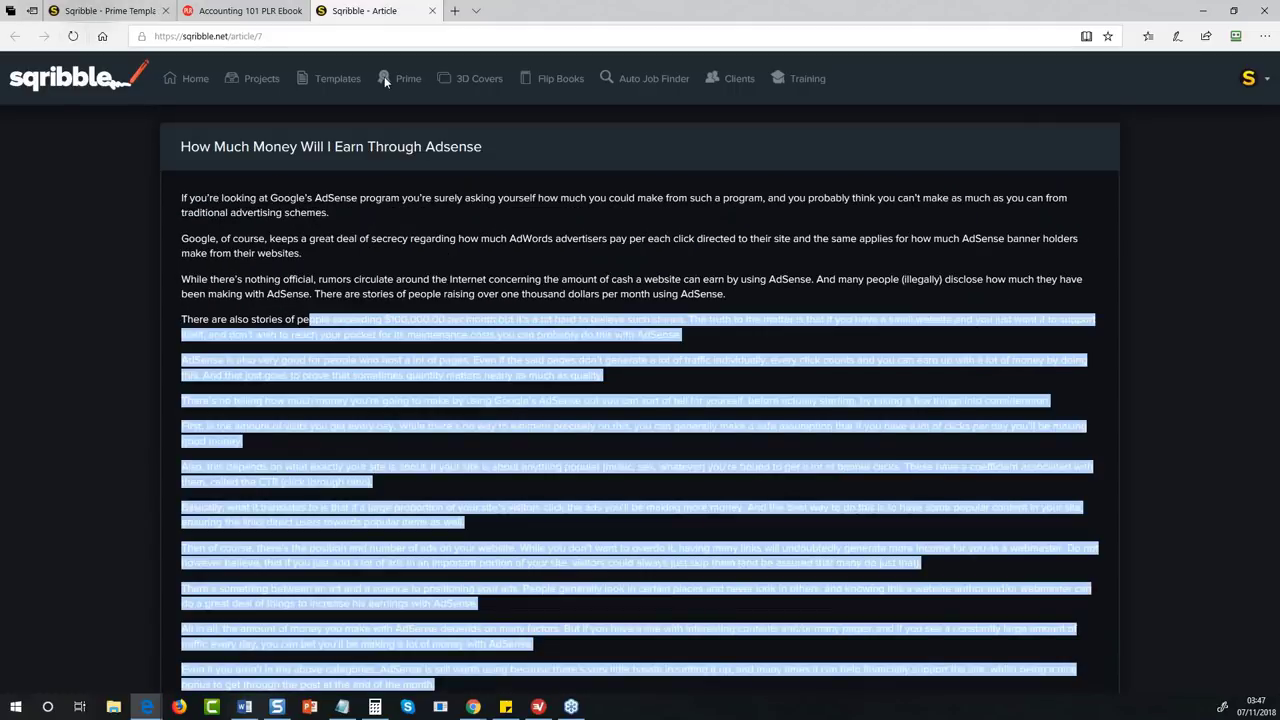
- Return to the project setup, select the article How Much Money Will I Earn Through Adsense and finish the setup
{"action": "key", "text": "ctrl+1"}
{"action": "left_click", "coordinate": [1073, 342]}
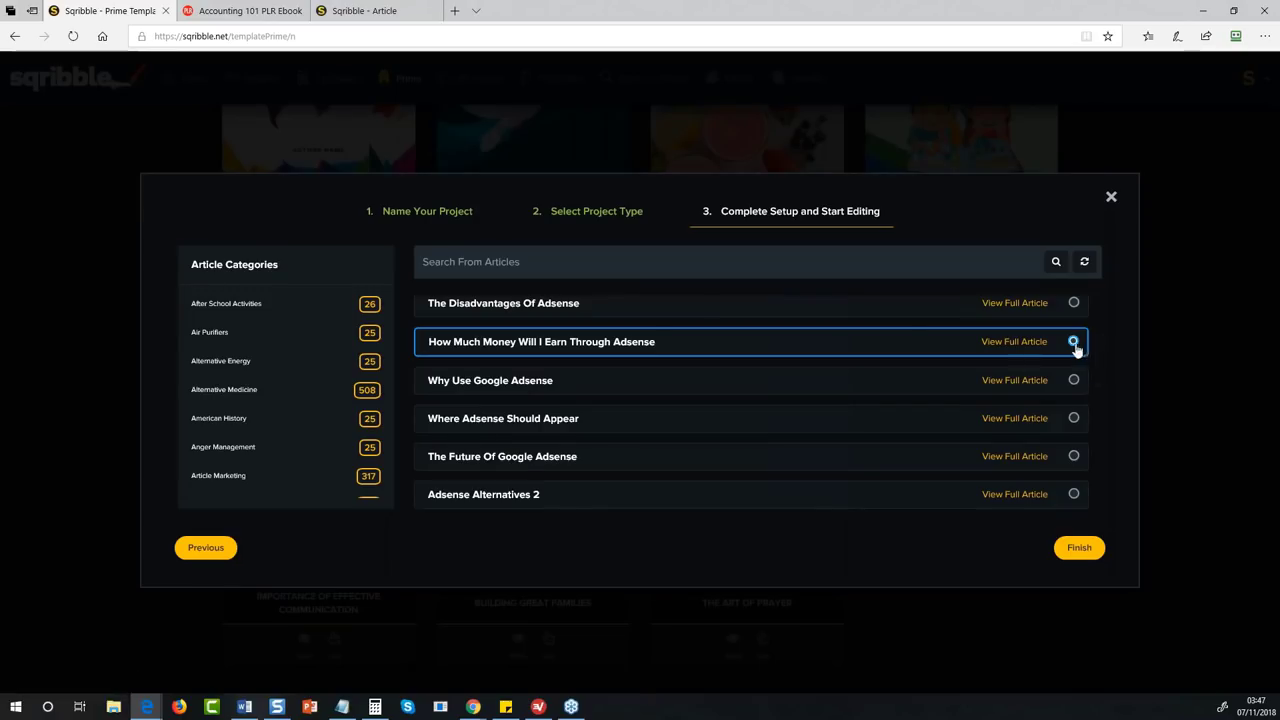
{"action": "left_click", "coordinate": [1080, 548]}
{"action": "right_click", "coordinate": [1086, 550]}
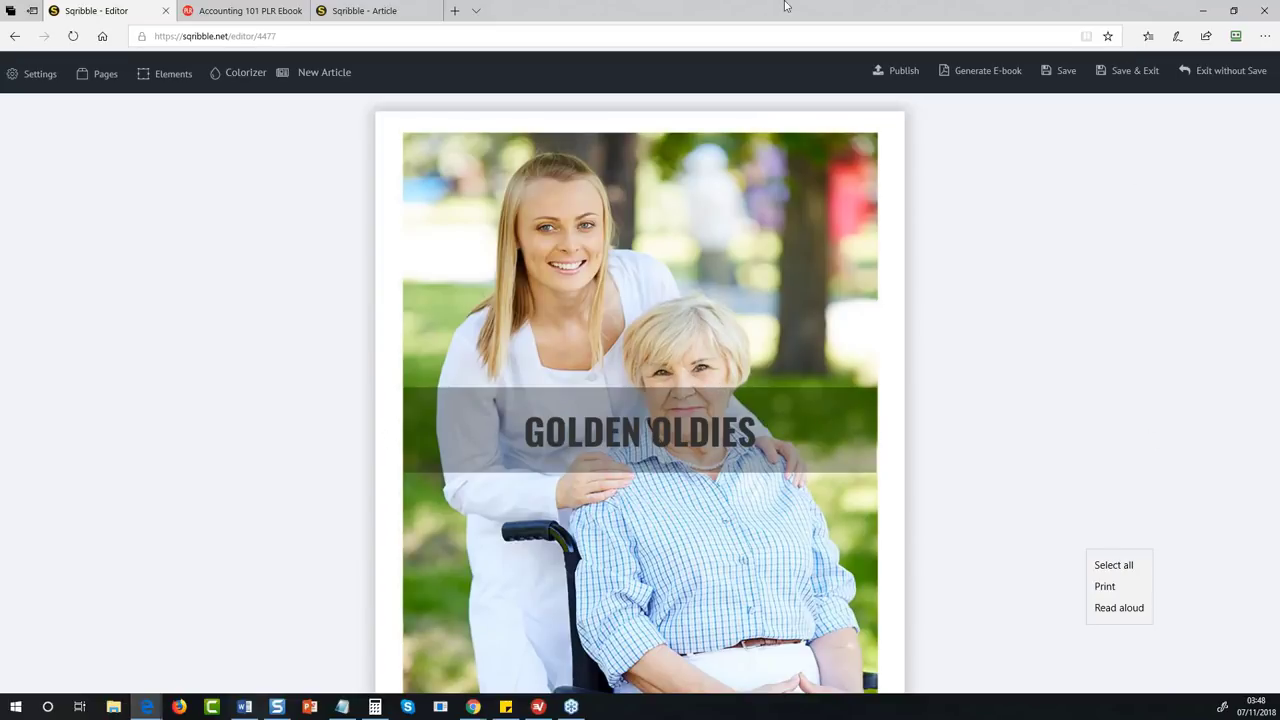
{"action": "left_click", "coordinate": [146, 16]}
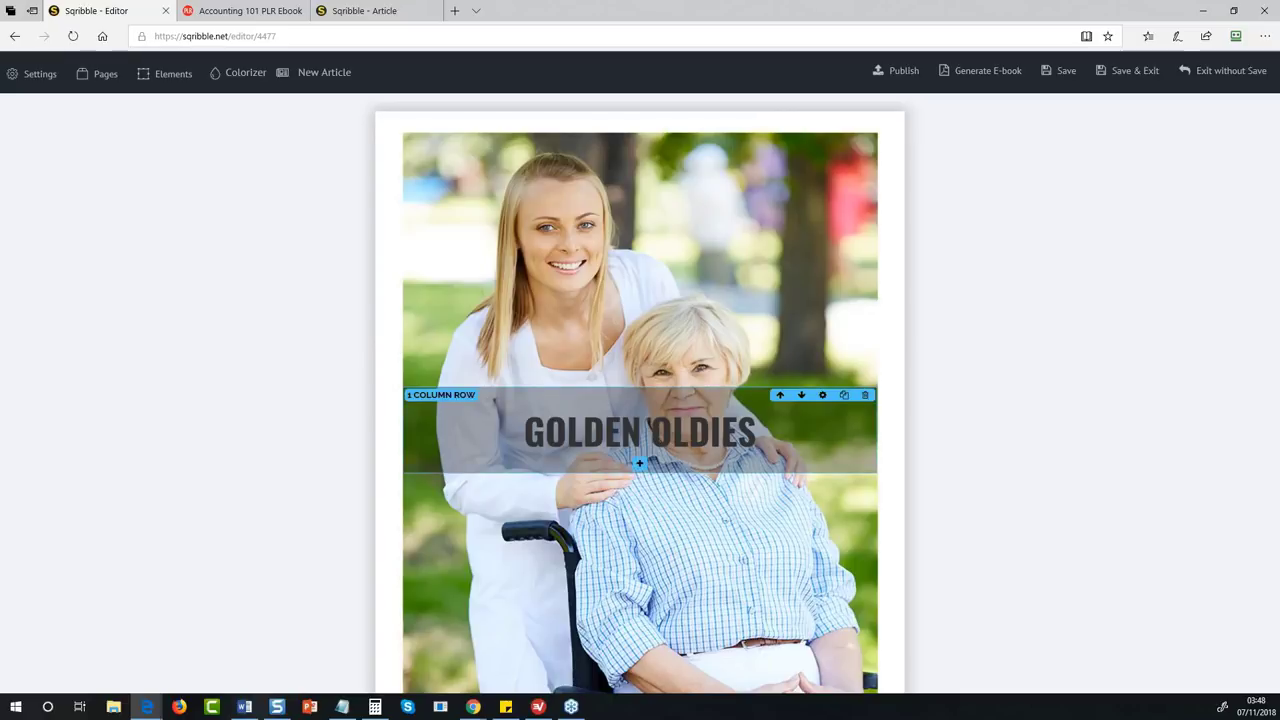
- Examine the generated e-book's cover, table of contents, article pages and closing page
{"action": "scroll", "coordinate": [815, 503], "scroll_direction": "down", "scroll_amount": 8}
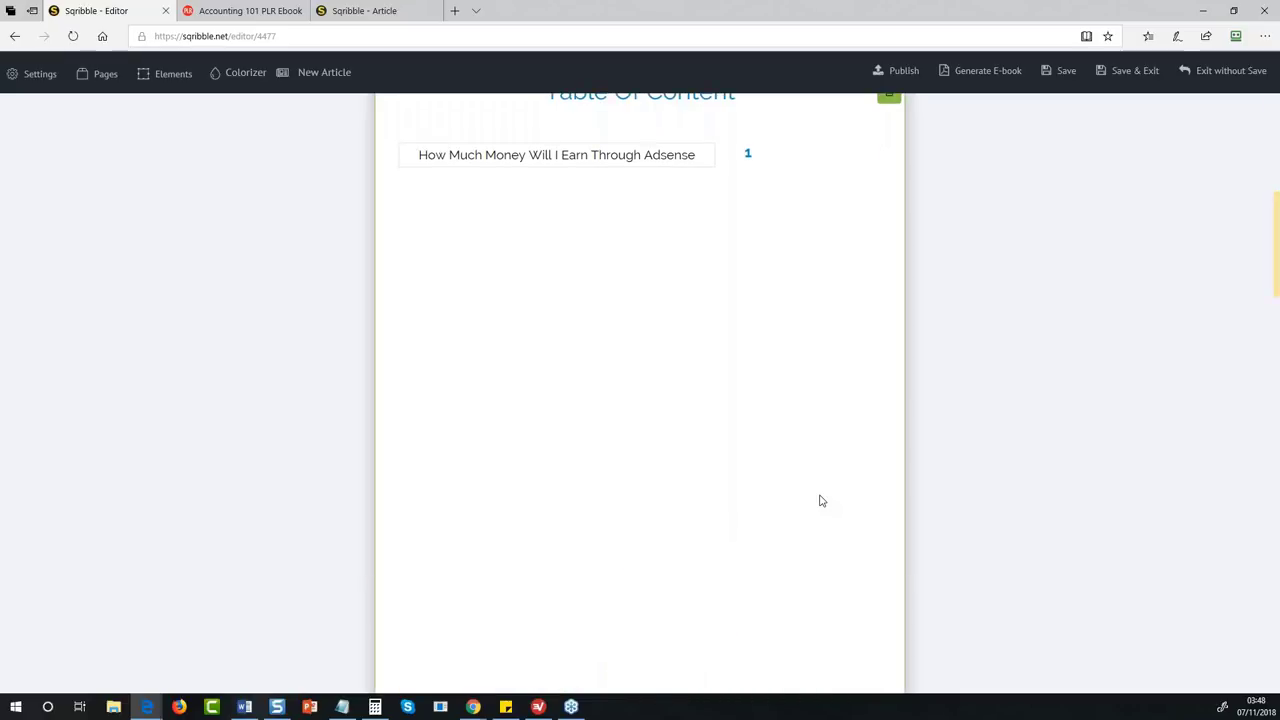
{"action": "scroll", "coordinate": [820, 500], "scroll_direction": "down", "scroll_amount": 10}
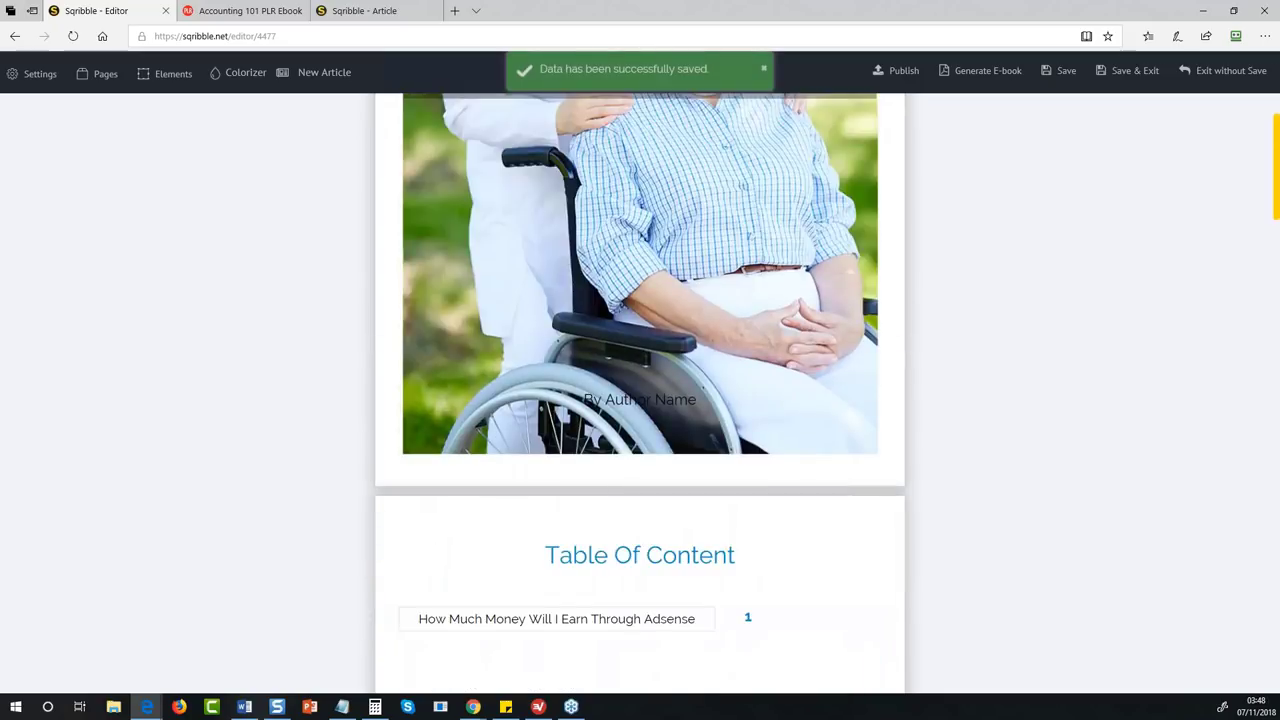
{"action": "scroll", "coordinate": [640, 400], "scroll_direction": "down", "scroll_amount": 10}
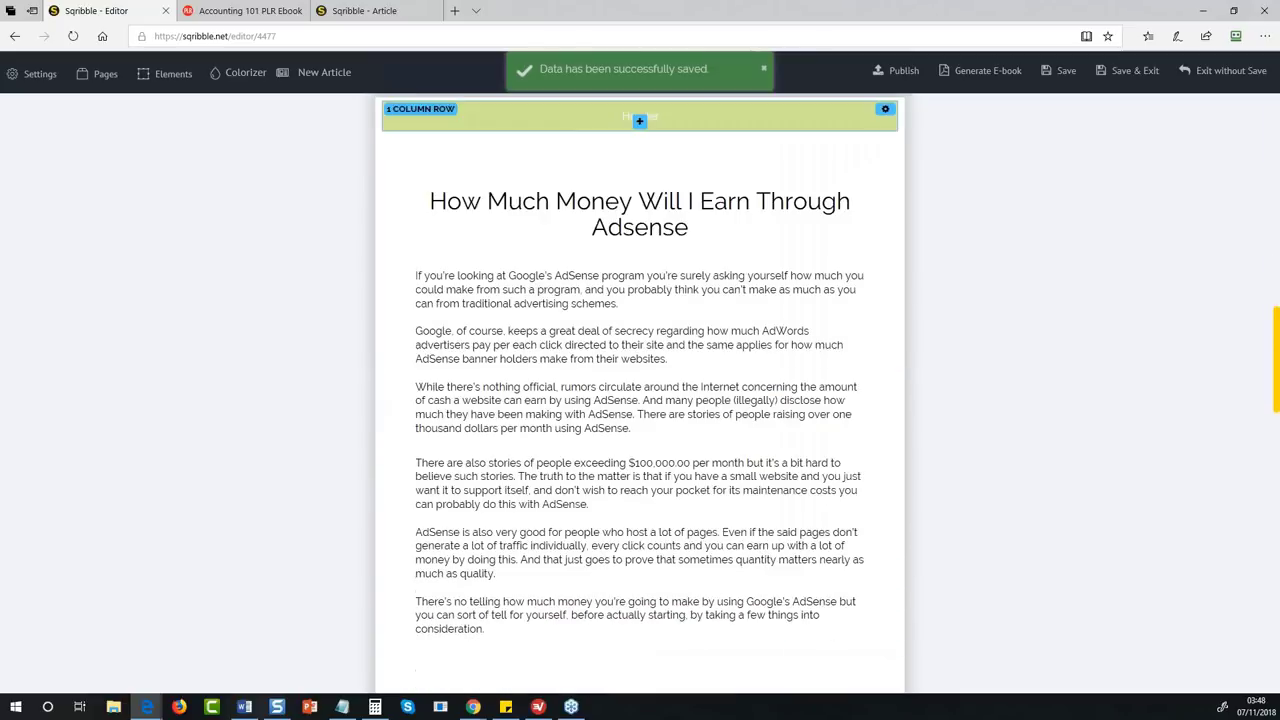
{"action": "scroll", "coordinate": [640, 400], "scroll_direction": "down", "scroll_amount": 2}
{"action": "scroll", "coordinate": [640, 400], "scroll_direction": "up", "scroll_amount": 4}
{"action": "scroll", "coordinate": [640, 400], "scroll_direction": "down", "scroll_amount": 3}
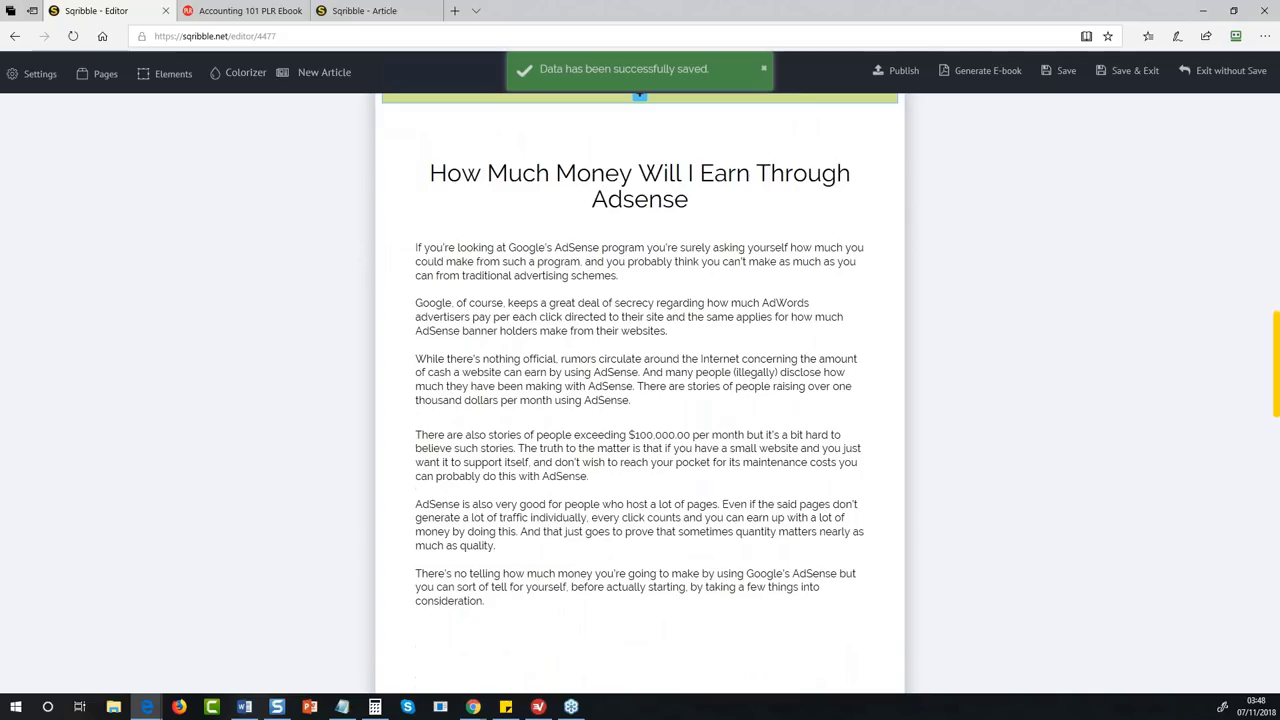
{"action": "scroll", "coordinate": [640, 400], "scroll_direction": "down", "scroll_amount": 10}
{"action": "scroll", "coordinate": [640, 400], "scroll_direction": "up", "scroll_amount": 4}
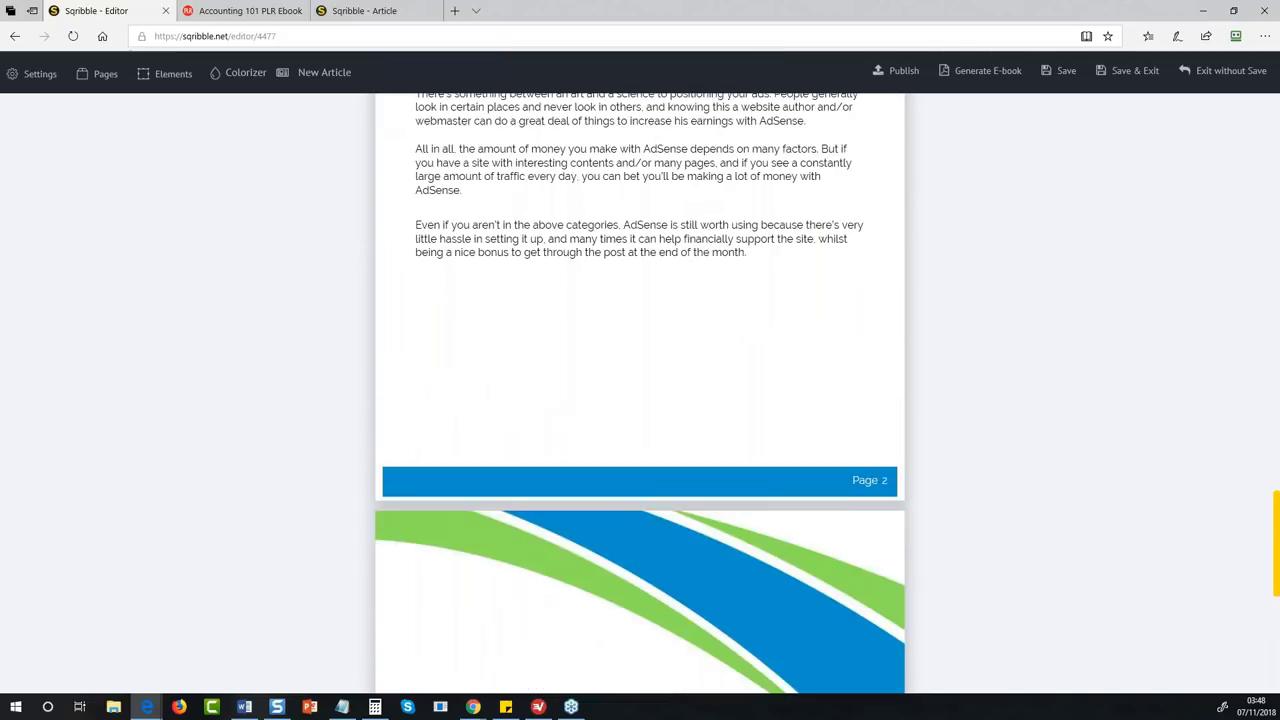
{"action": "scroll", "coordinate": [640, 400], "scroll_direction": "up", "scroll_amount": 15}
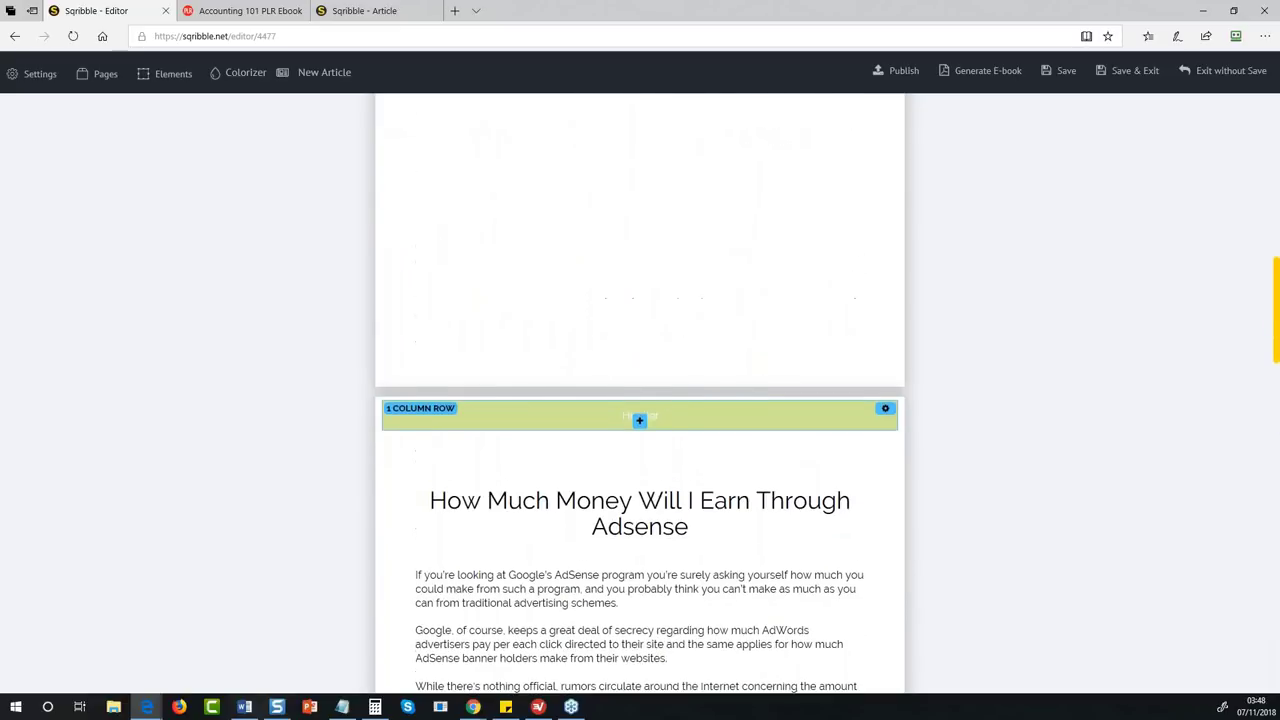
{"action": "scroll", "coordinate": [640, 400], "scroll_direction": "down", "scroll_amount": 5}
{"action": "scroll", "coordinate": [640, 400], "scroll_direction": "up", "scroll_amount": 5}
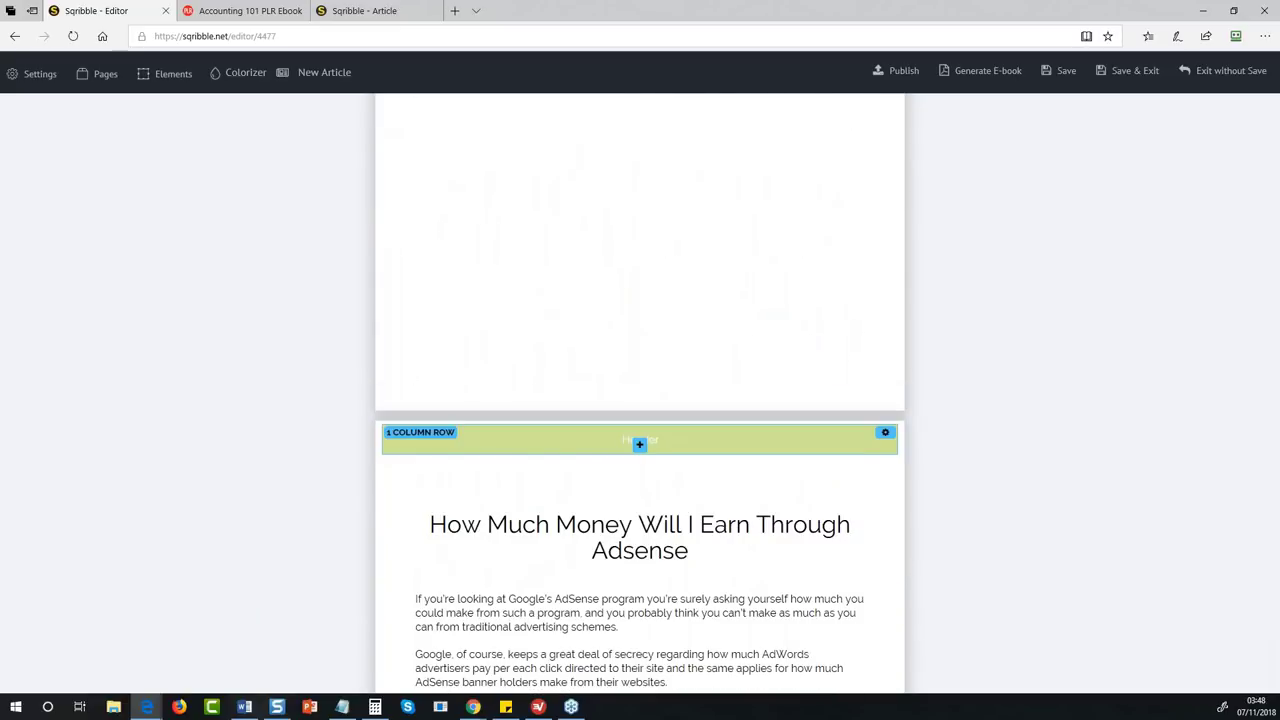
{"action": "scroll", "coordinate": [640, 444], "scroll_direction": "down", "scroll_amount": 15}
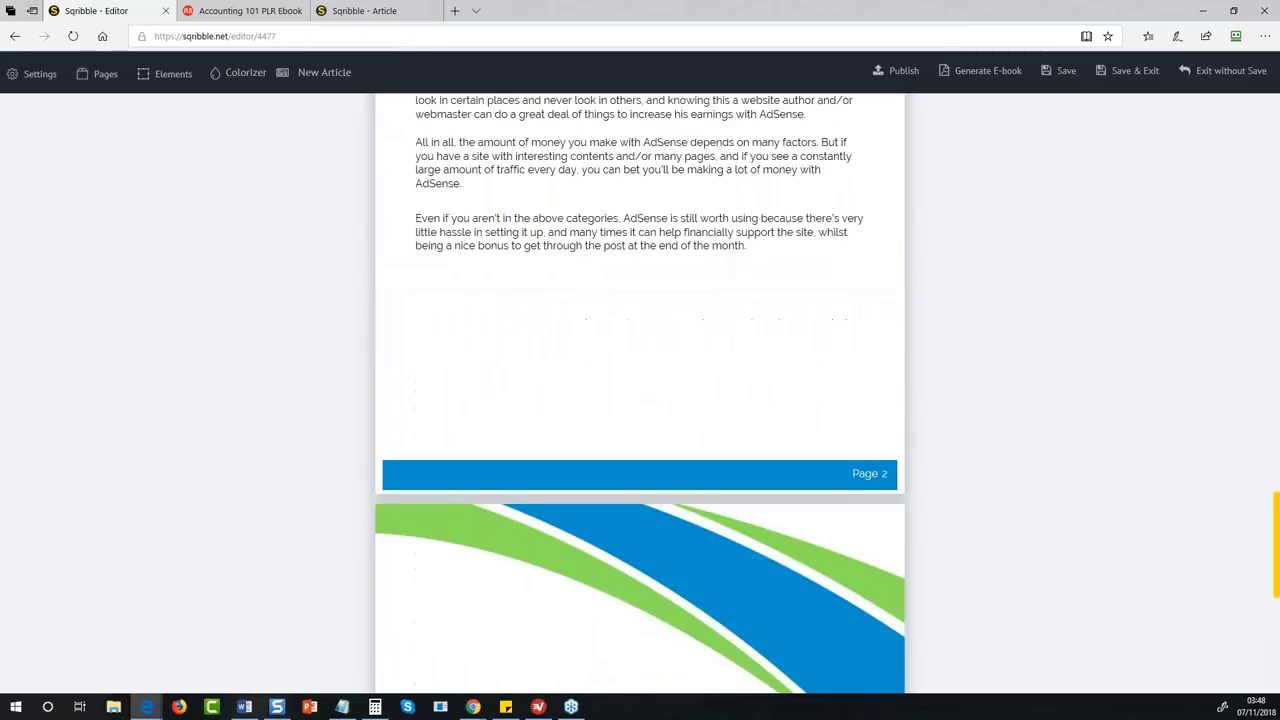
{"action": "scroll", "coordinate": [640, 226], "scroll_direction": "down", "scroll_amount": 1}
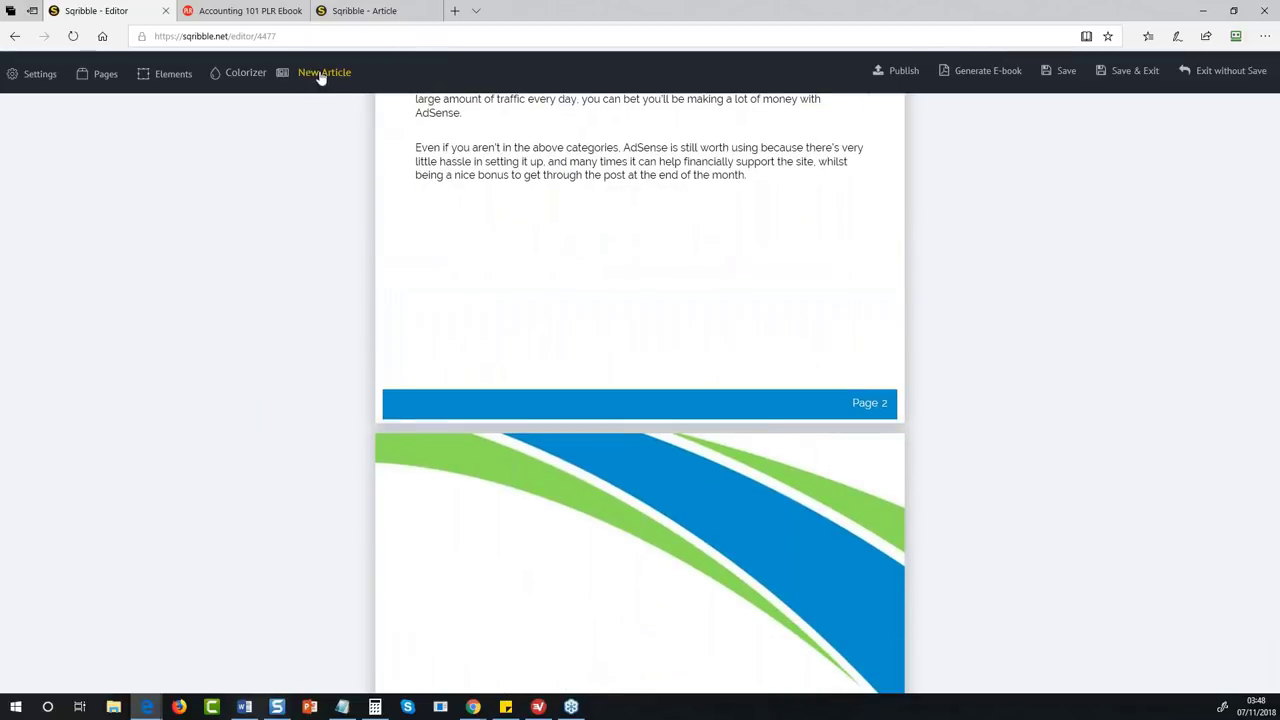
- Start adding a new article and review the manual paste, Word file upload and article collection options
{"action": "left_click", "coordinate": [322, 74]}
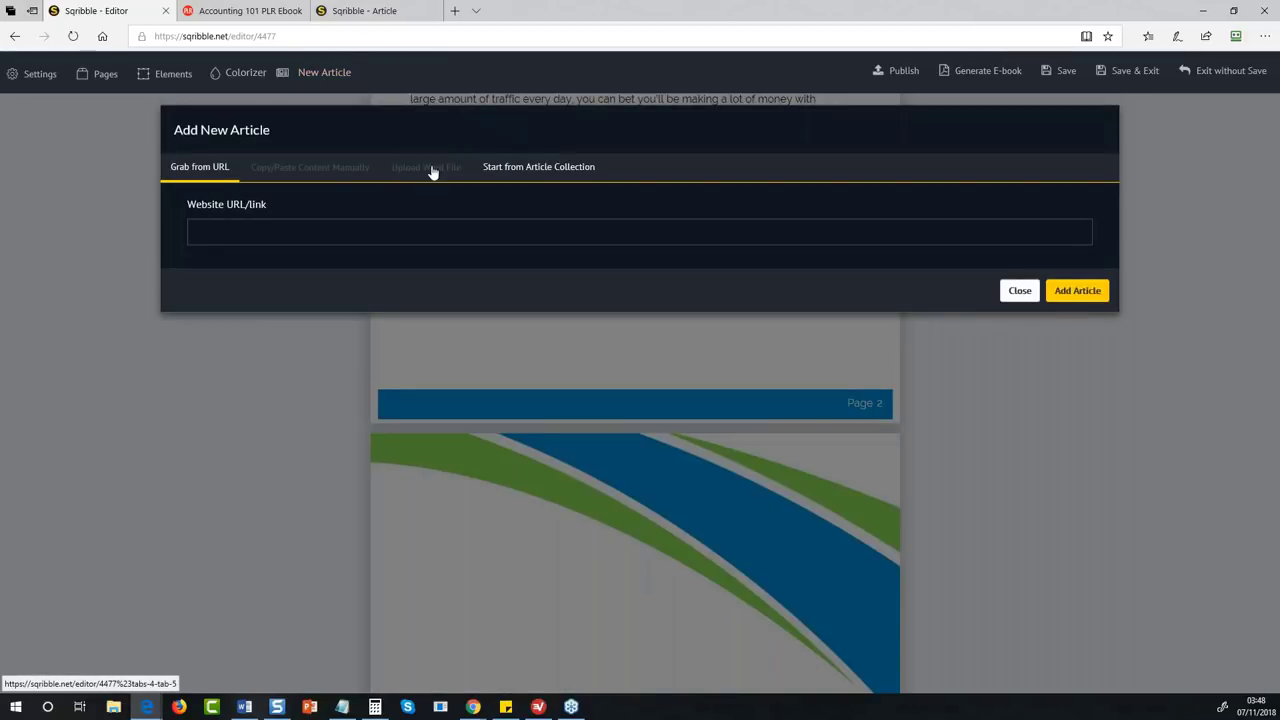
{"action": "left_click", "coordinate": [325, 168]}
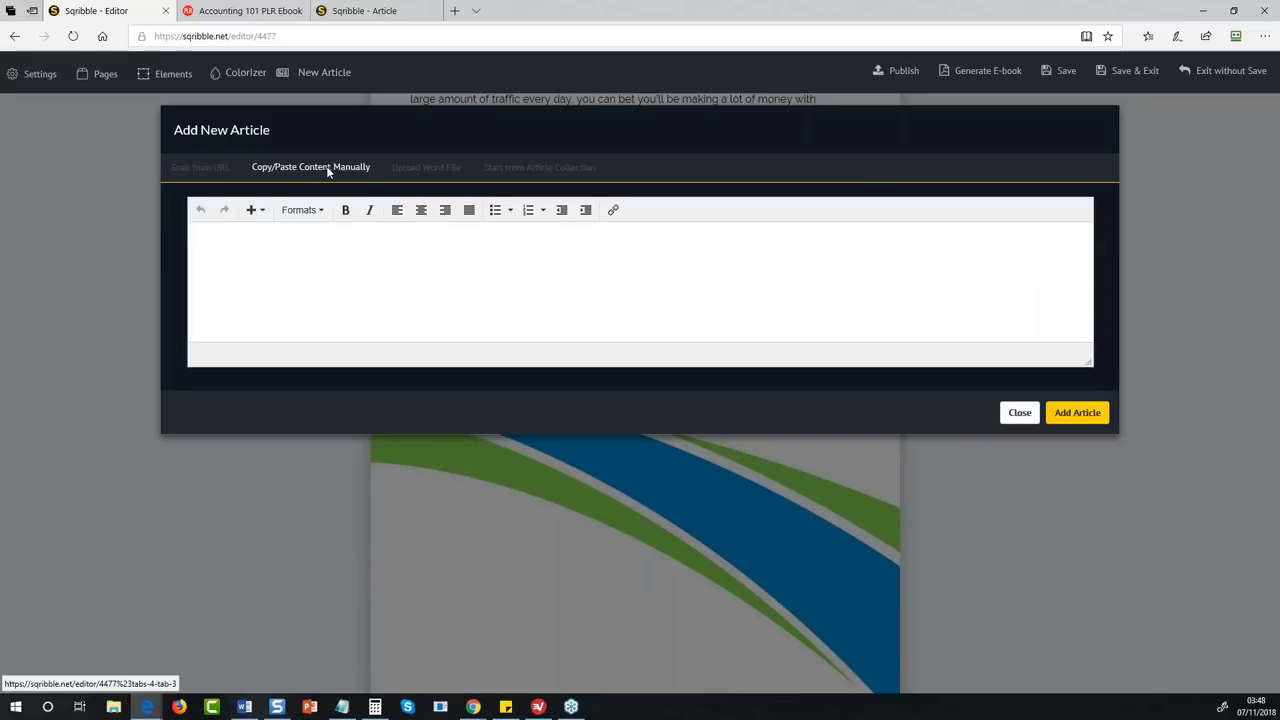
{"action": "left_click", "coordinate": [440, 168]}
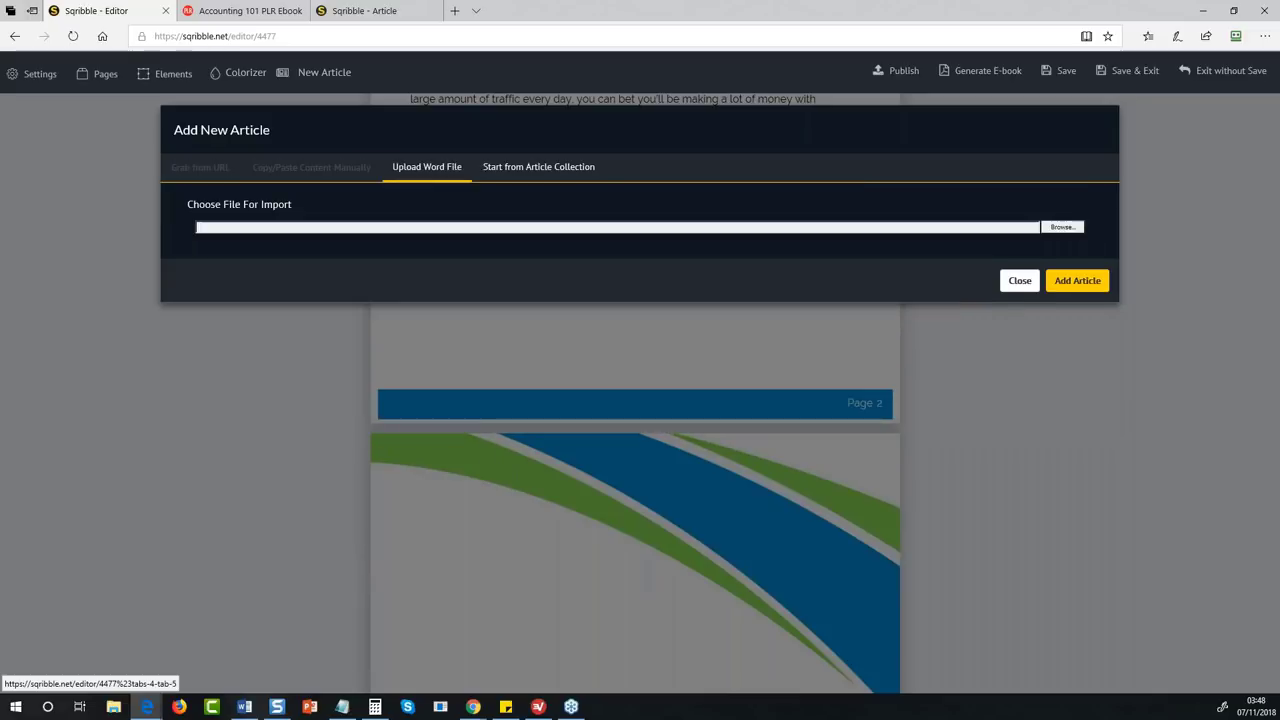
{"action": "left_click", "coordinate": [538, 167]}
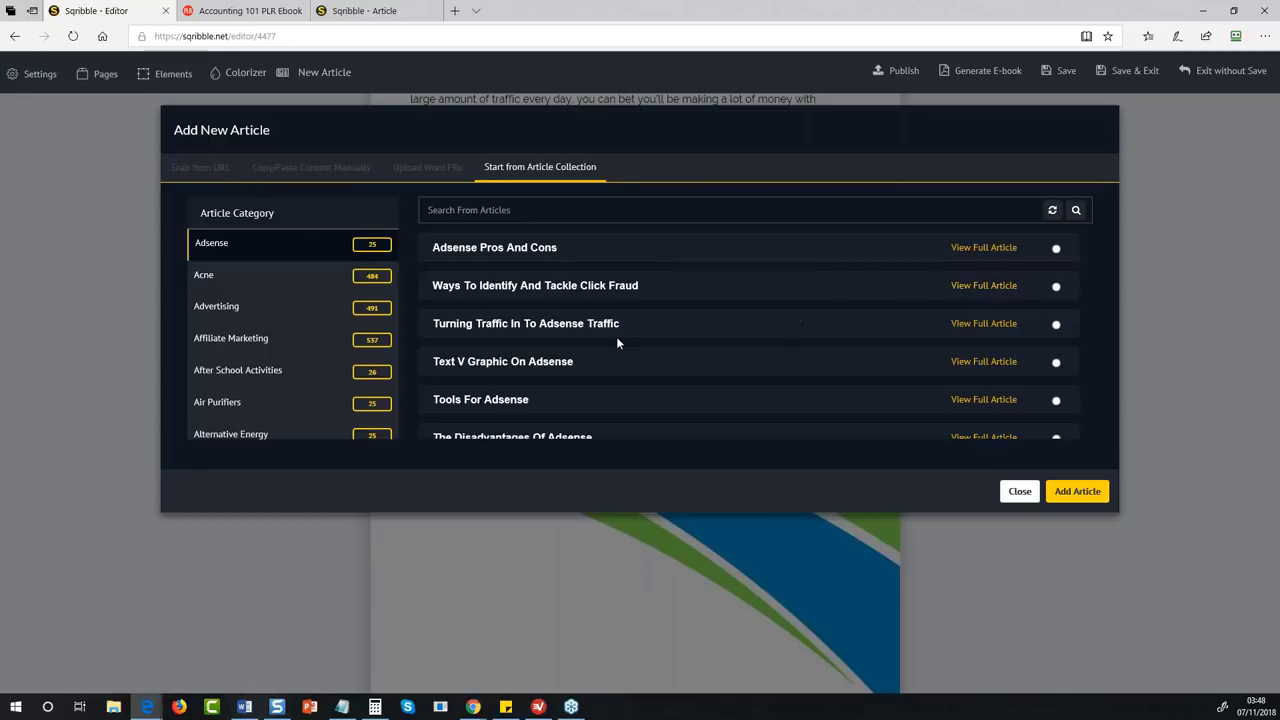
{"action": "left_click", "coordinate": [428, 172]}
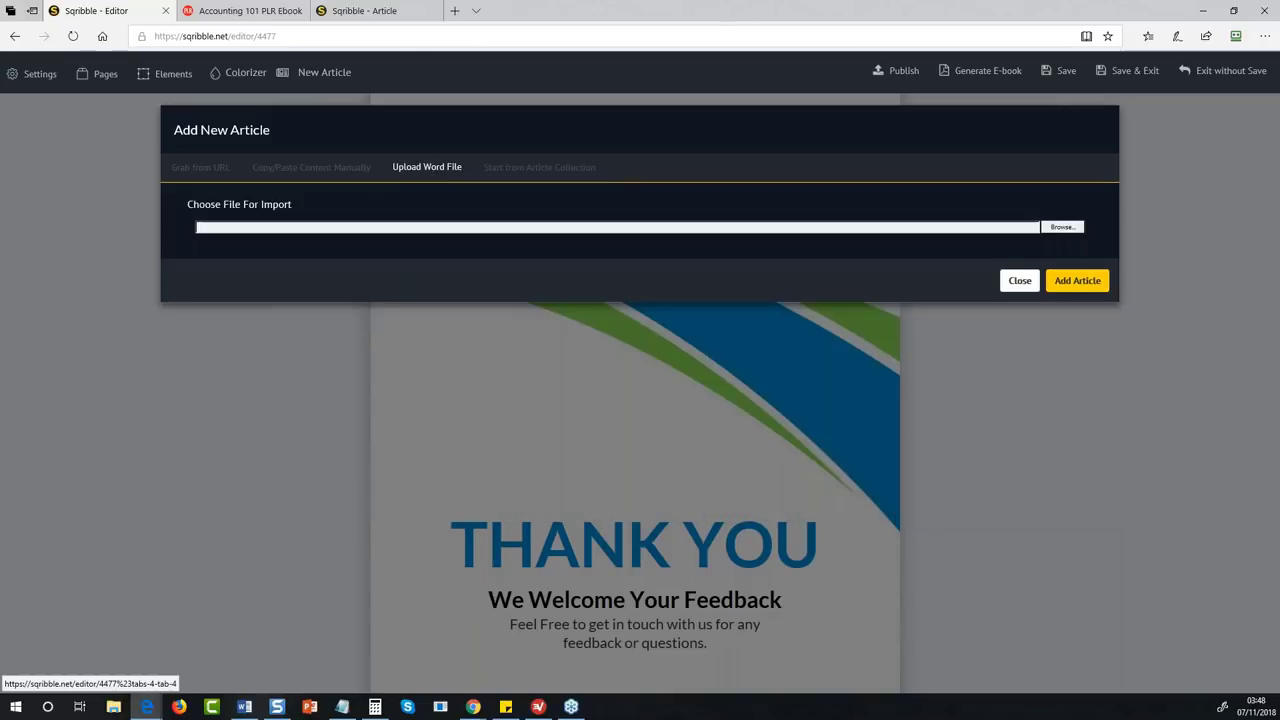
- Revisit the manual paste, Word file and collection options, select the article Adsense Pros And Cons, and dismiss without adding it
{"action": "left_click", "coordinate": [311, 170]}
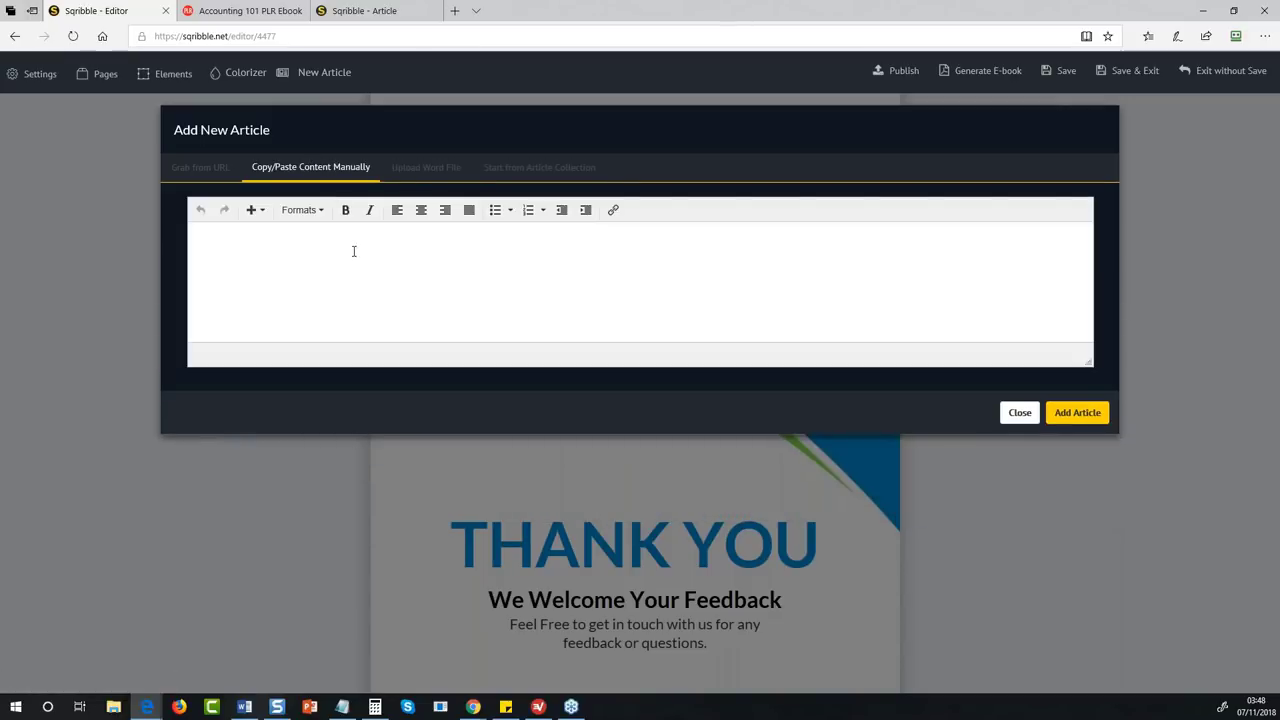
{"action": "left_click", "coordinate": [416, 172]}
{"action": "left_click", "coordinate": [538, 170]}
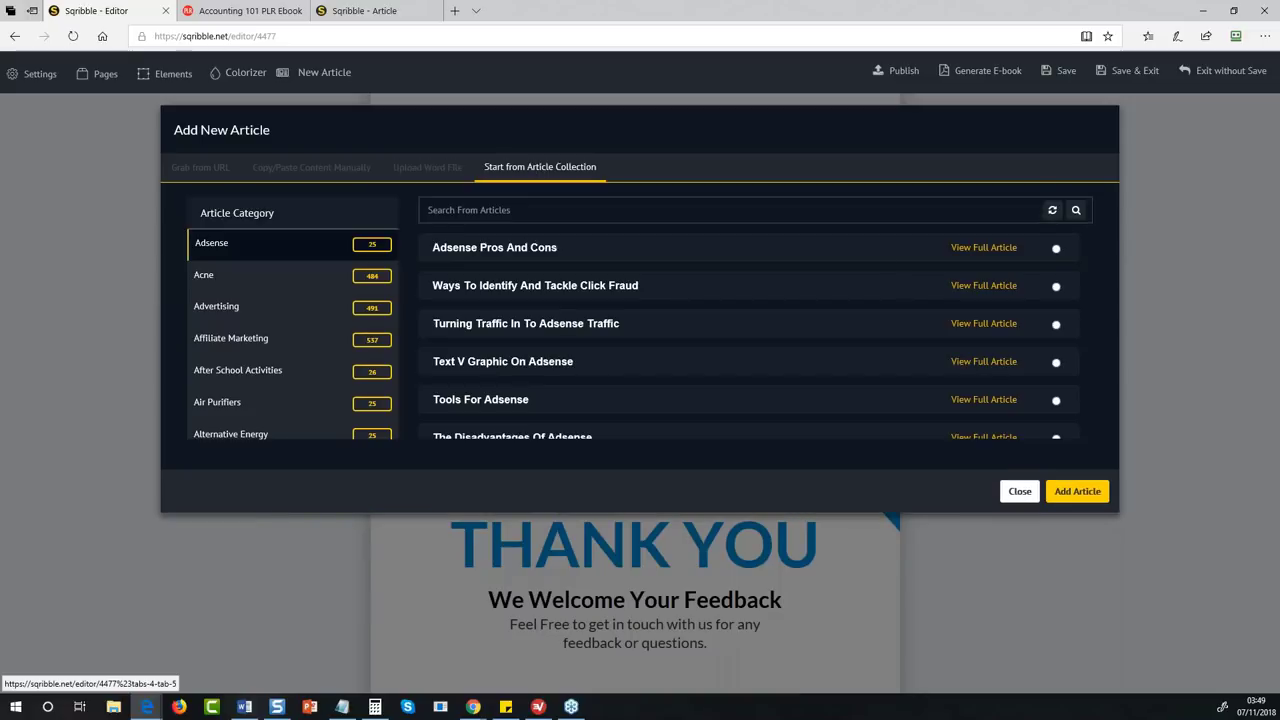
{"action": "left_click", "coordinate": [1057, 252]}
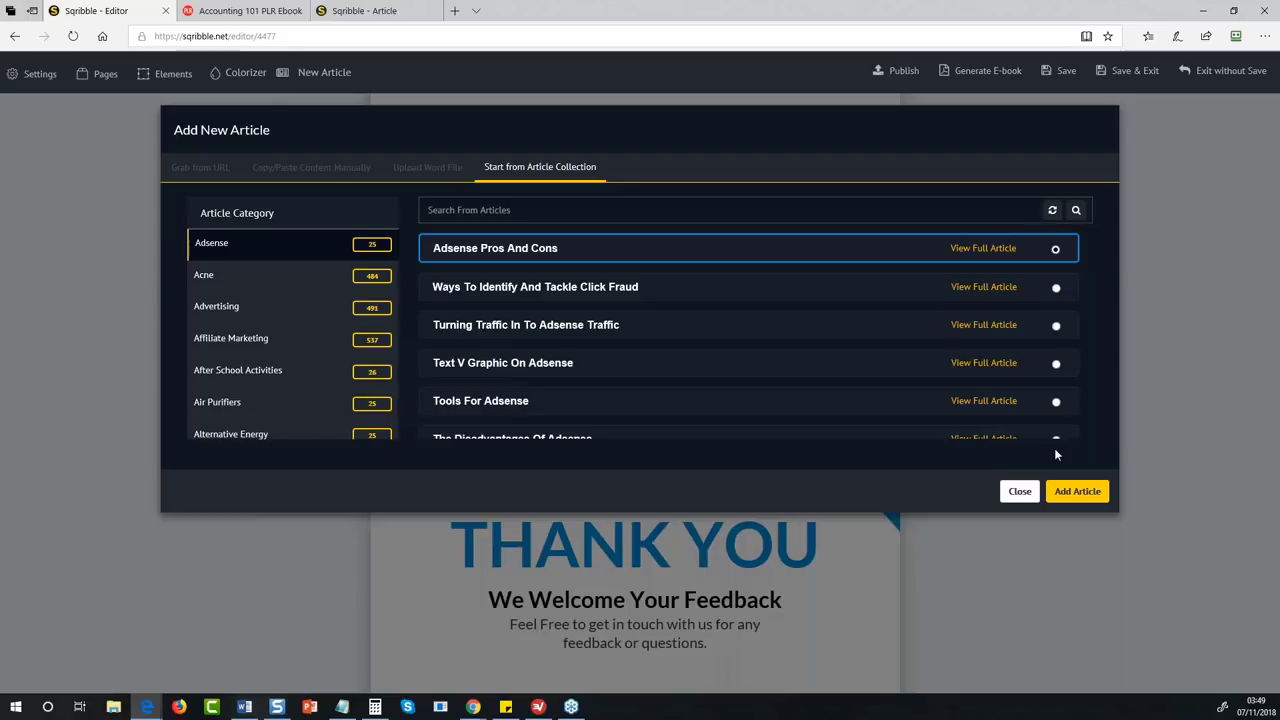
{"action": "key", "text": "Escape"}
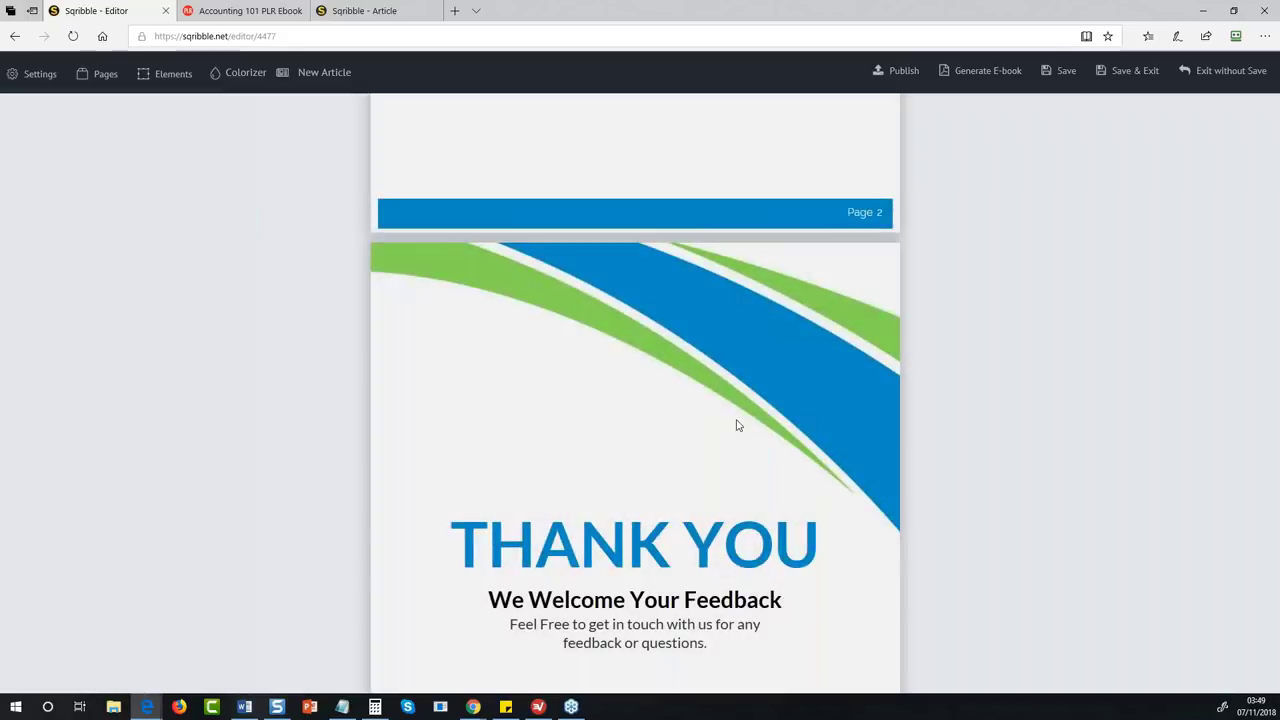
- Look over the GOLDEN OLDIES cover and table of contents, and exit the editor without saving
{"action": "scroll", "coordinate": [737, 423], "scroll_direction": "up", "scroll_amount": 15}
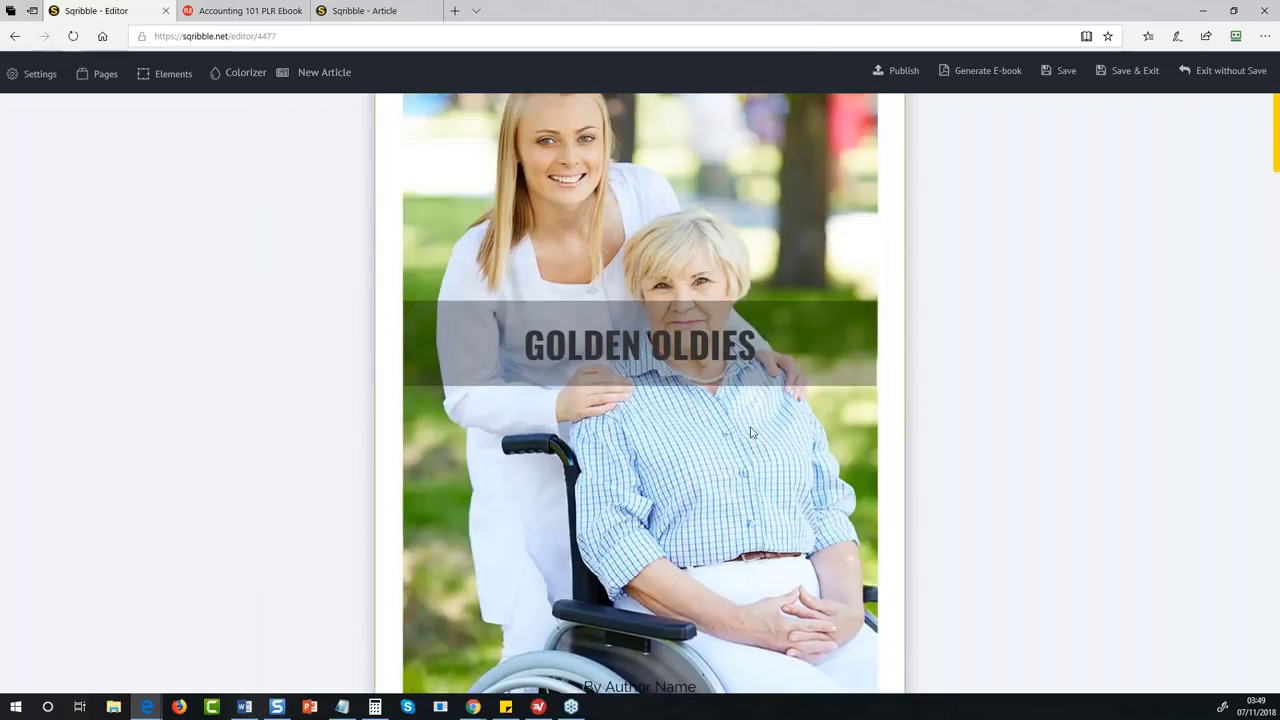
{"action": "scroll", "coordinate": [766, 429], "scroll_direction": "down", "scroll_amount": 7}
{"action": "scroll", "coordinate": [778, 431], "scroll_direction": "up", "scroll_amount": 2}
{"action": "scroll", "coordinate": [1211, 129], "scroll_direction": "up", "scroll_amount": 3}
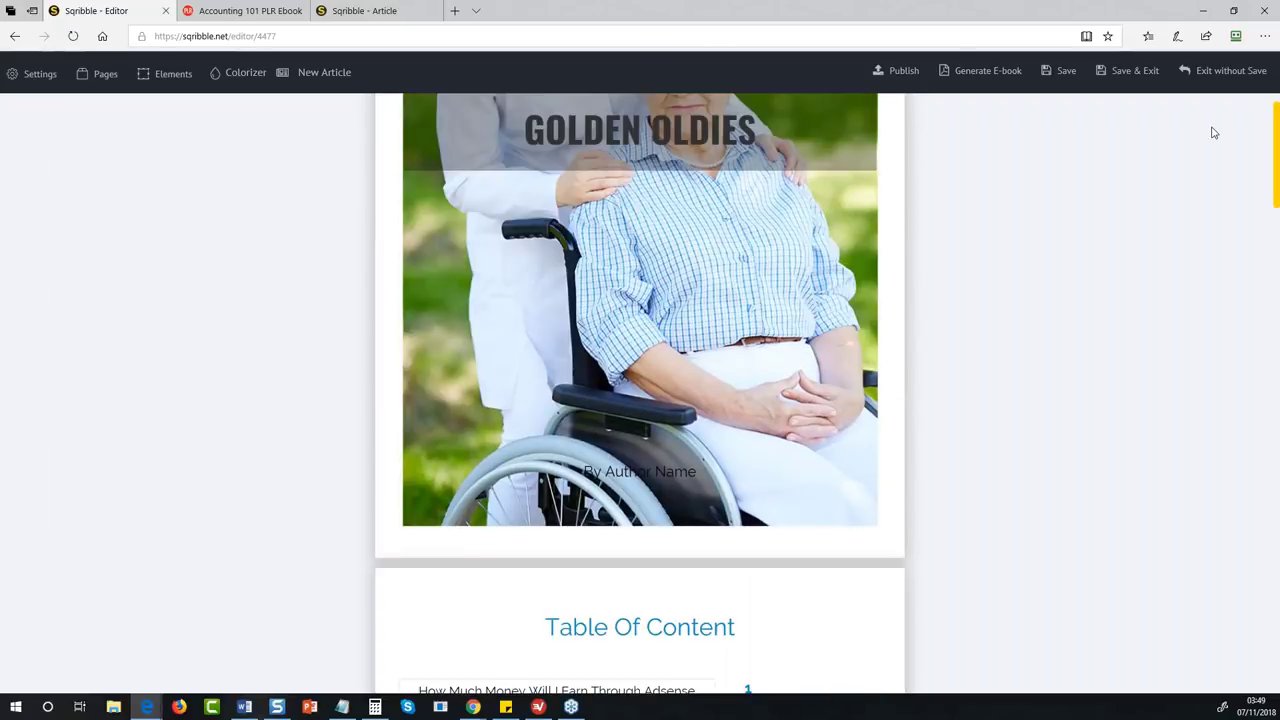
{"action": "left_click", "coordinate": [1231, 71]}
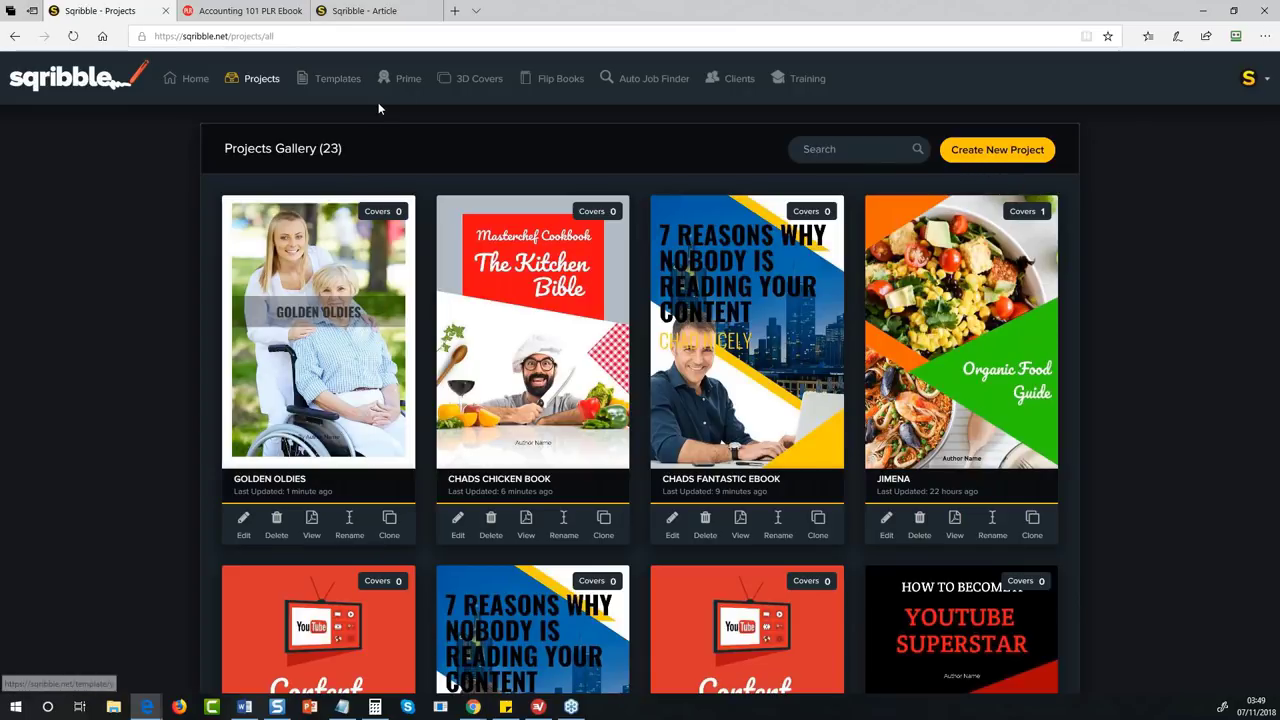
- Start a new project from a Prime gallery template and name it NEW EBOOK
{"action": "left_click", "coordinate": [470, 78]}
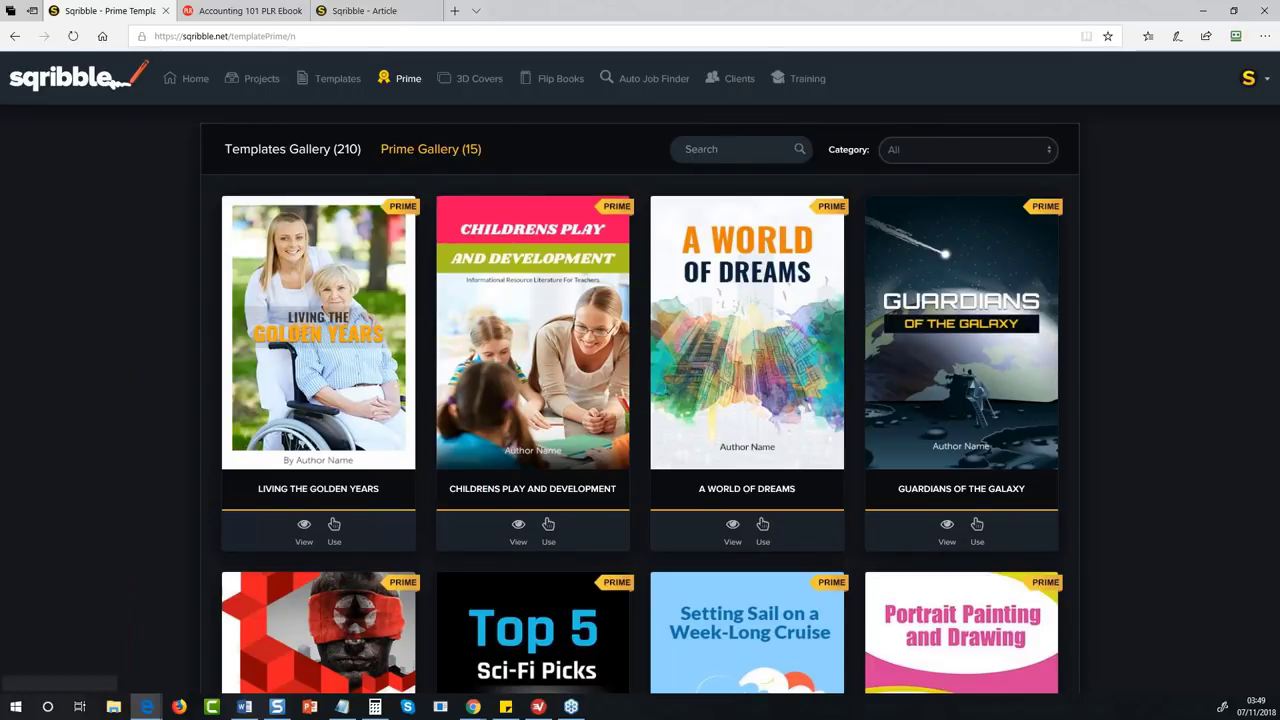
{"action": "left_click", "coordinate": [617, 533]}
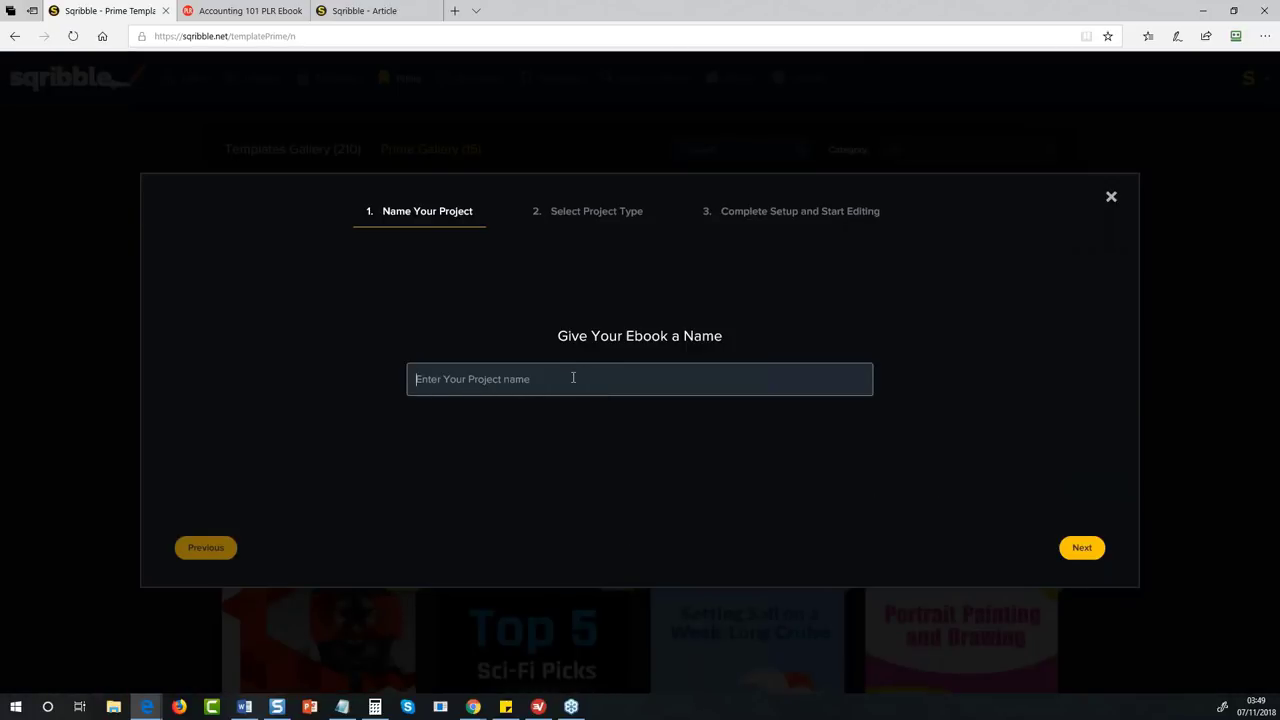
{"action": "type", "text": "nEW"}
{"action": "key", "text": "BackSpace"}
{"action": "key", "text": "BackSpace"}
{"action": "key", "text": "BackSpace"}
{"action": "type", "text": "NEW EBOOK"}
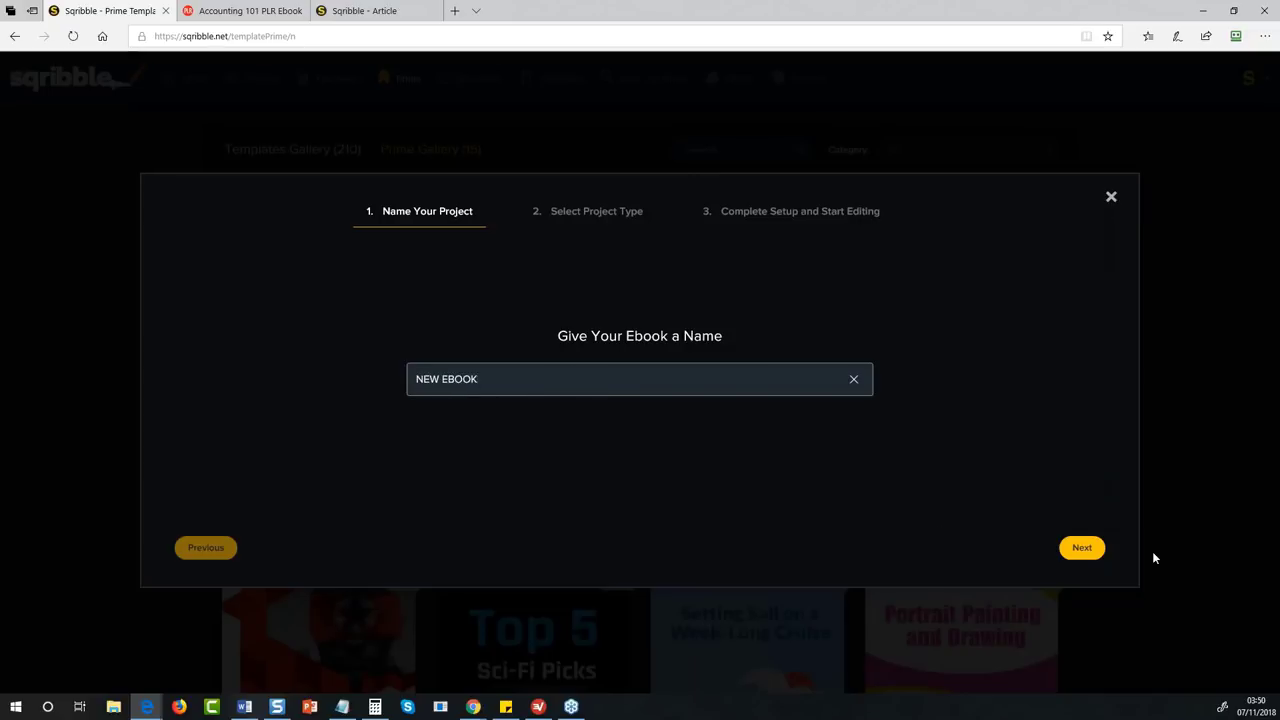
- Set the project type to Start from Scratch and finish the setup to open the template with dummy content
{"action": "left_click", "coordinate": [1100, 551]}
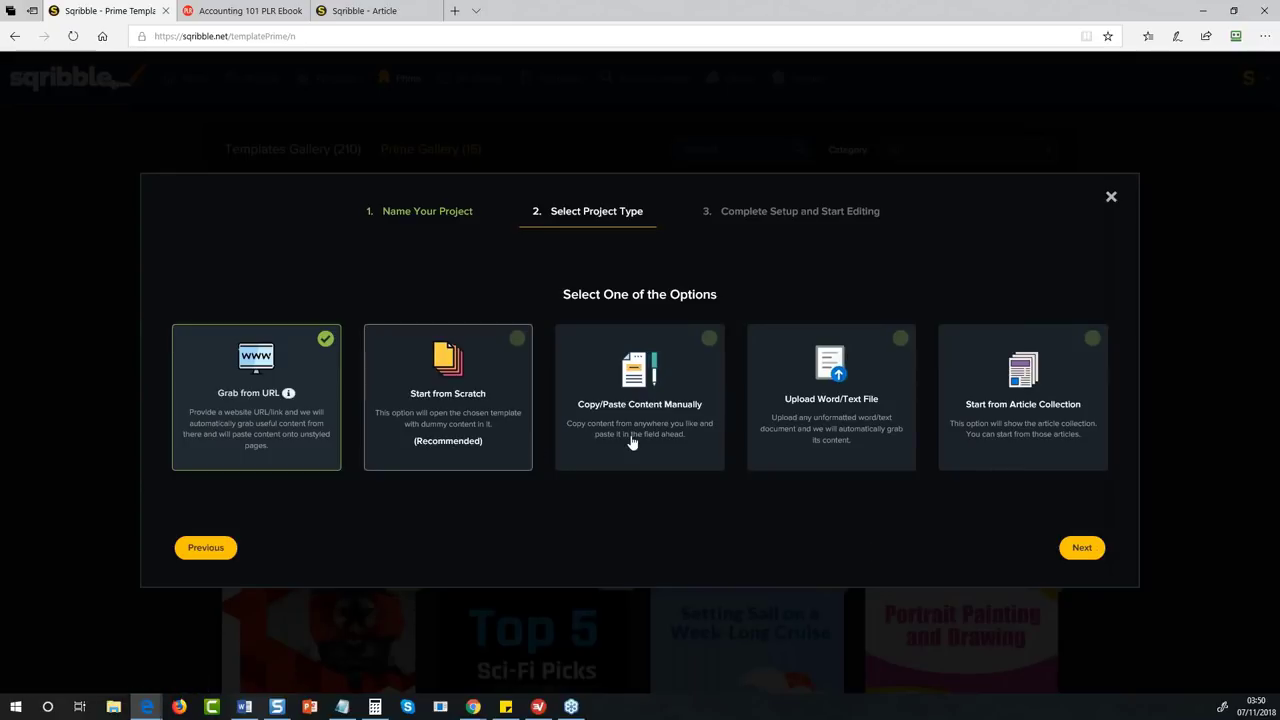
{"action": "left_click", "coordinate": [437, 423]}
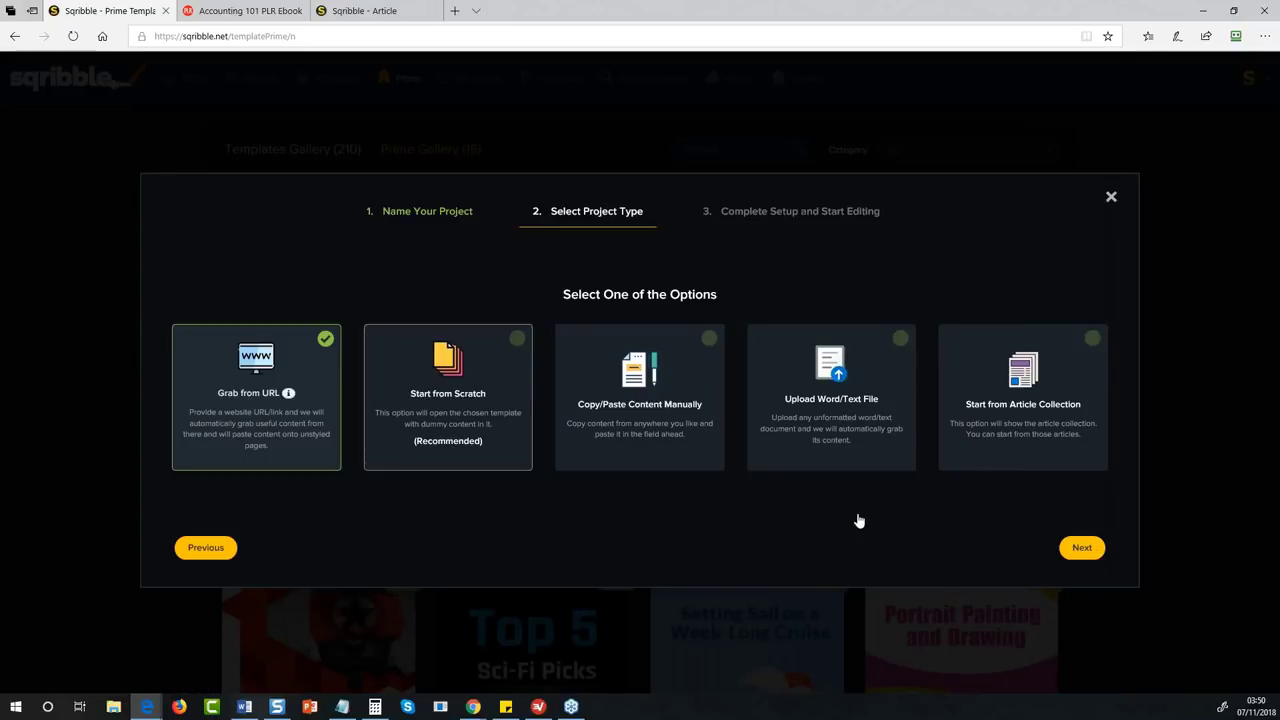
{"action": "left_click", "coordinate": [1081, 549]}
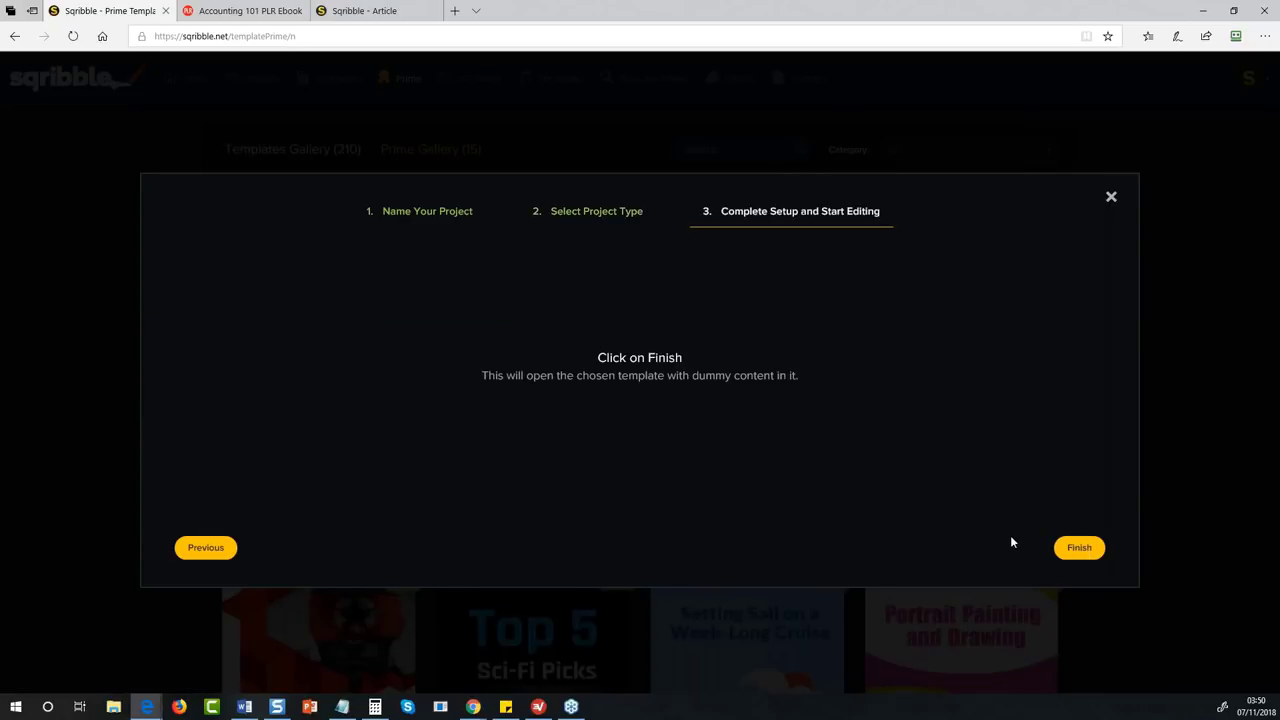
{"action": "left_click", "coordinate": [1082, 553]}
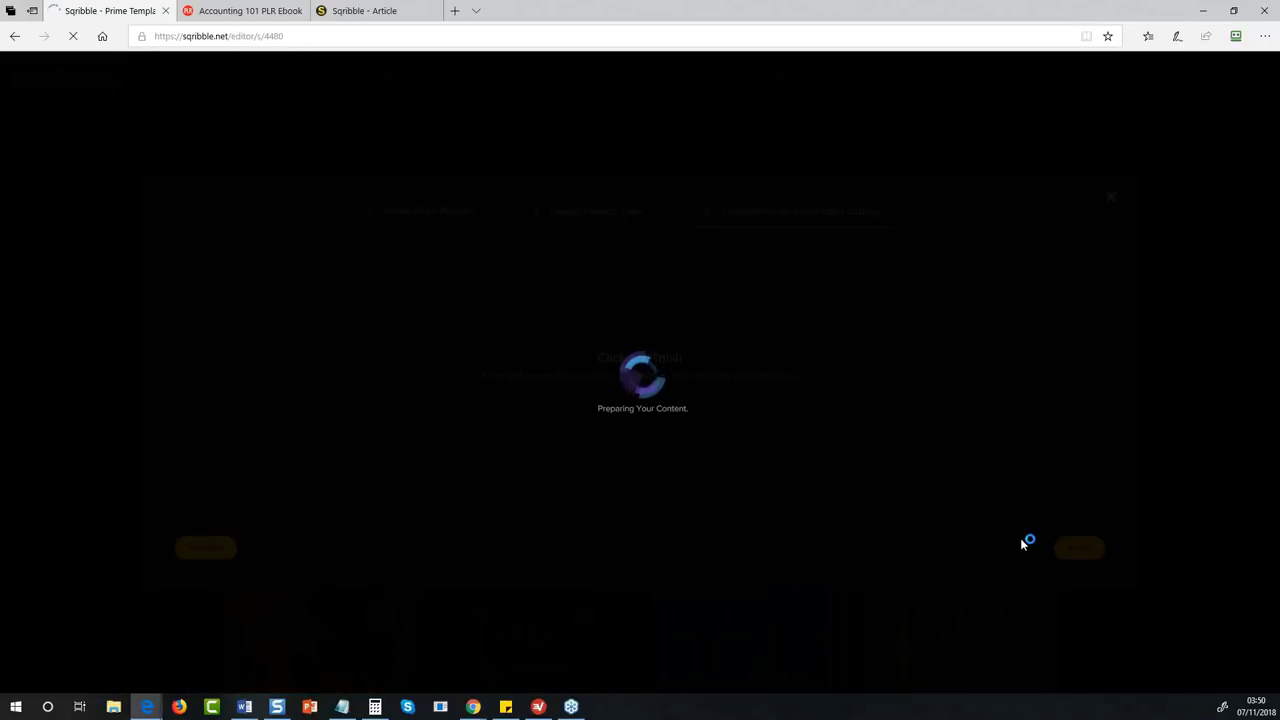